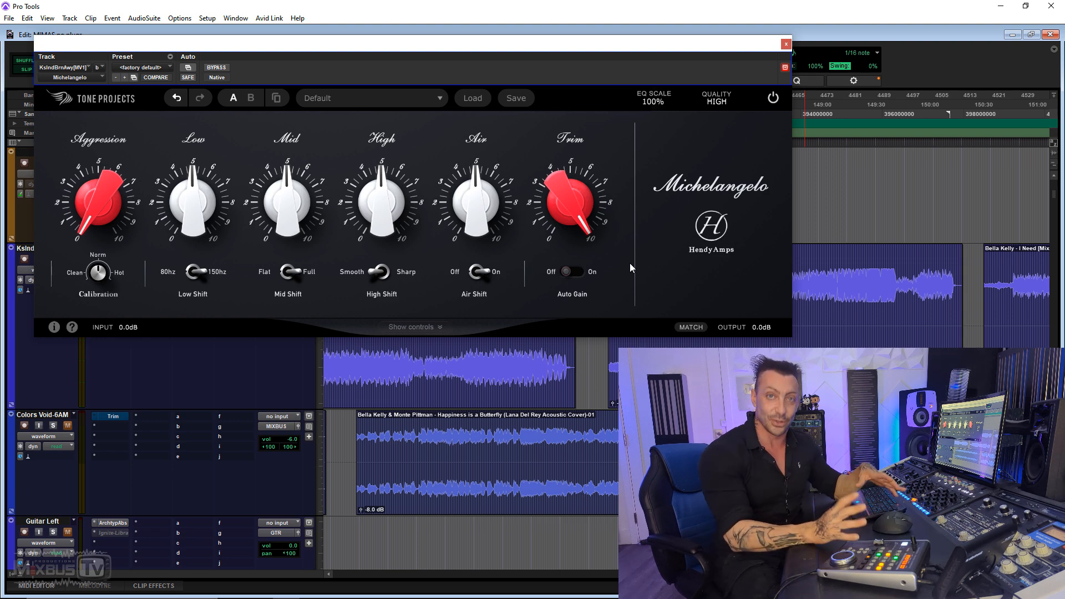
Expand the Michelangelo plugin's additional controls and collapse them again.
{"action": "left_click", "coordinate": [428, 331]}
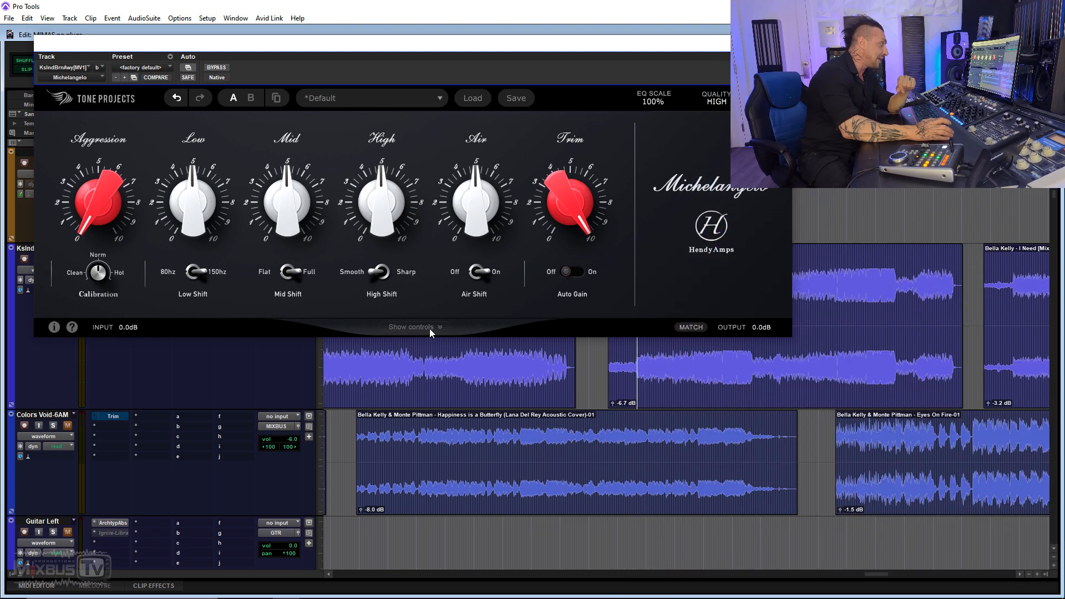
{"action": "left_click", "coordinate": [430, 328]}
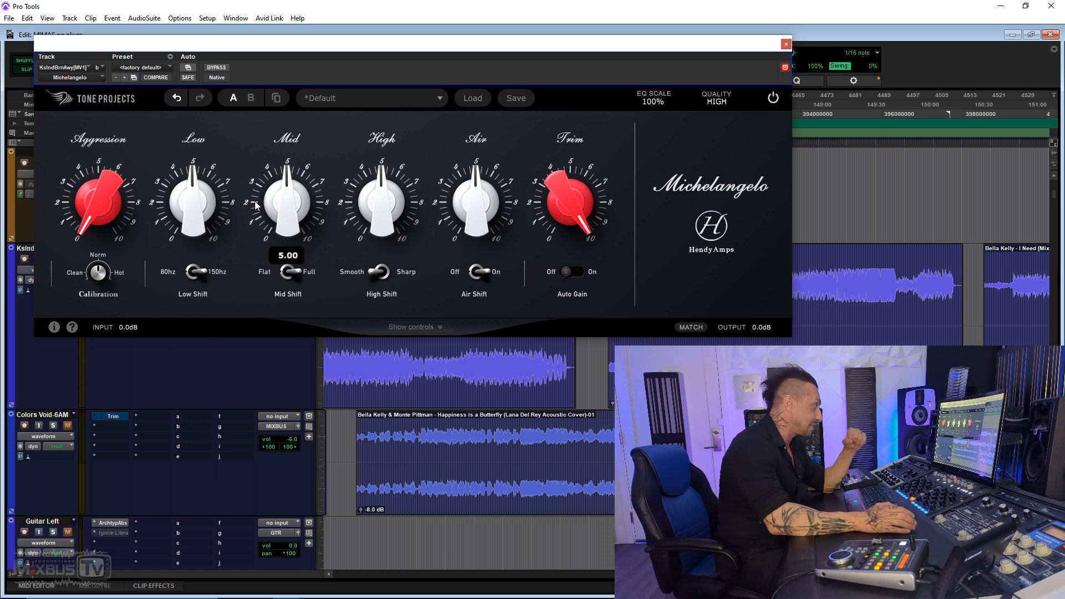
Turn the Calibration control all the way down to its Clean end.
{"action": "left_click_drag", "start_coordinate": [98, 272], "coordinate": [105, 395]}
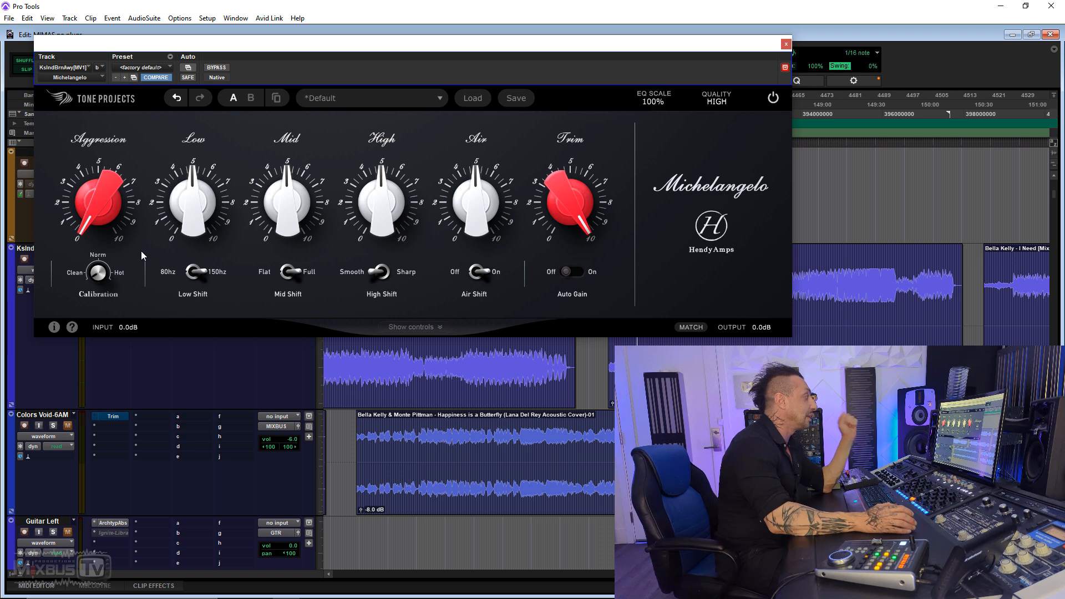
{"action": "mouse_move", "coordinate": [100, 275]}
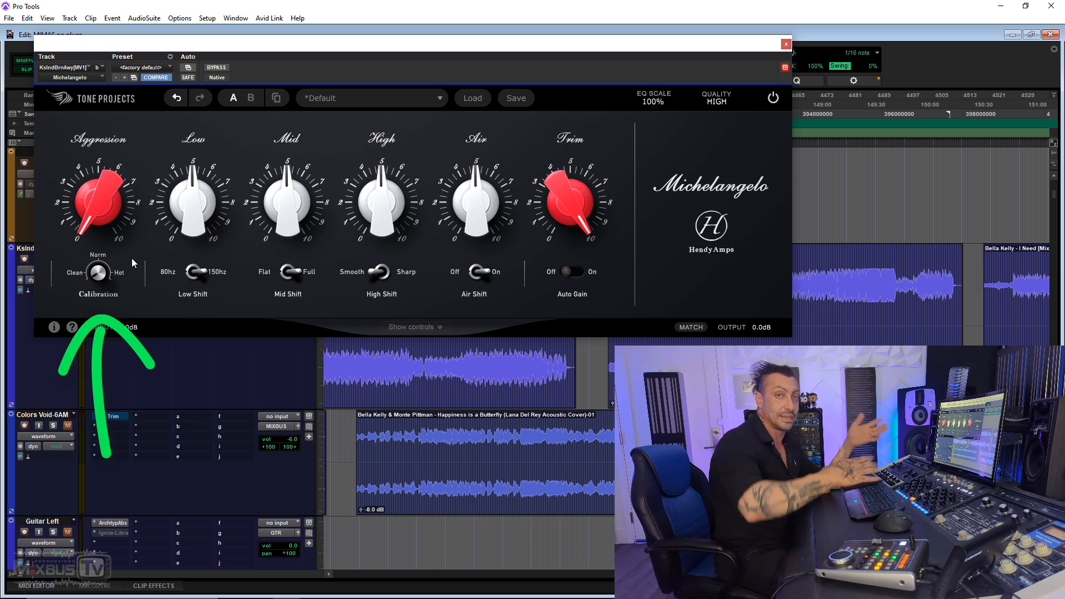
{"action": "left_click_drag", "start_coordinate": [99, 273], "coordinate": [139, 354]}
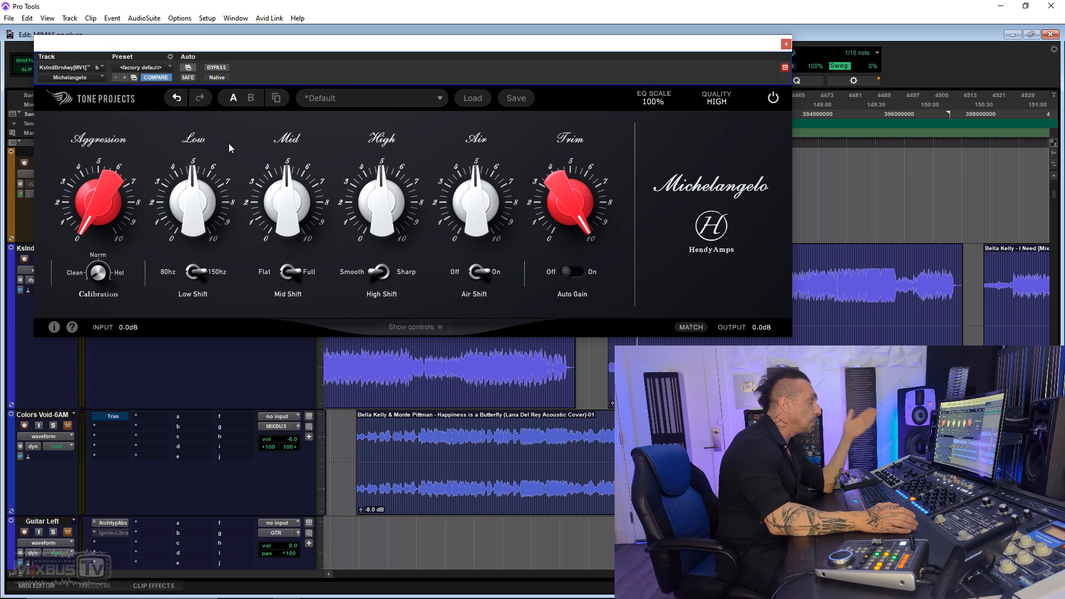
Turn the Low band down to 0 and reset it to its default of 5.
{"action": "left_click_drag", "start_coordinate": [196, 199], "coordinate": [250, 421]}
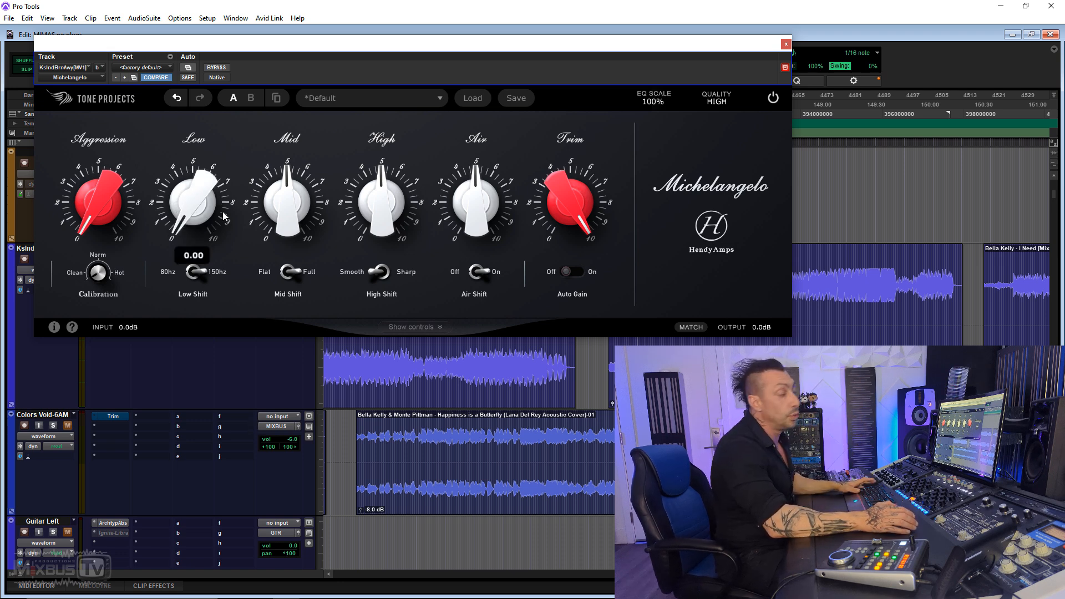
{"action": "left_click", "coordinate": [206, 198], "text": "alt"}
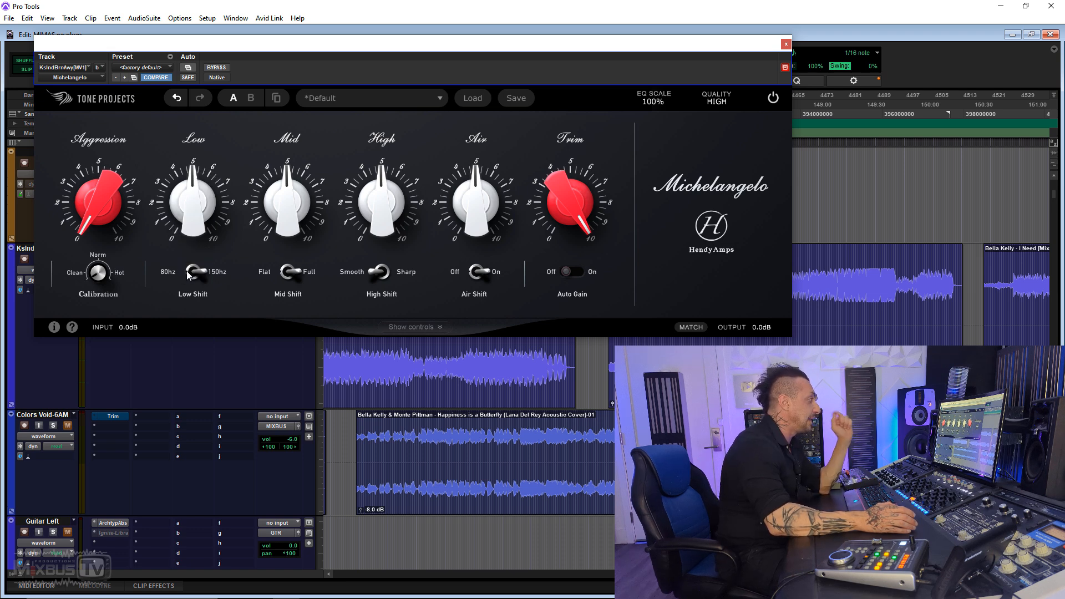
{"action": "mouse_move", "coordinate": [295, 215]}
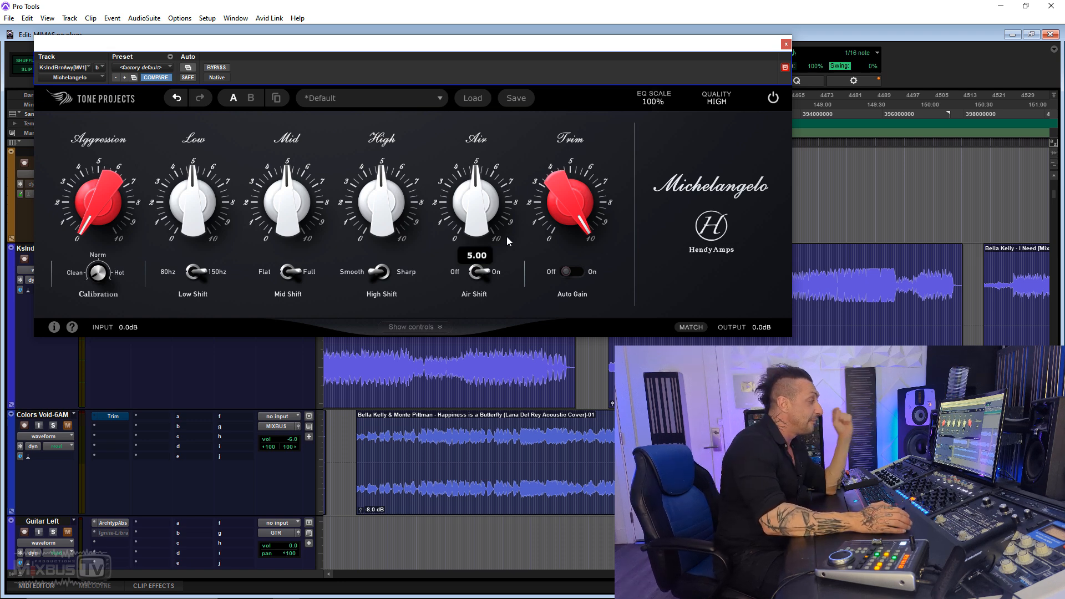
Raise Aggression to about 2 and turn Auto Gain on.
{"action": "left_click_drag", "start_coordinate": [483, 221], "coordinate": [450, 222]}
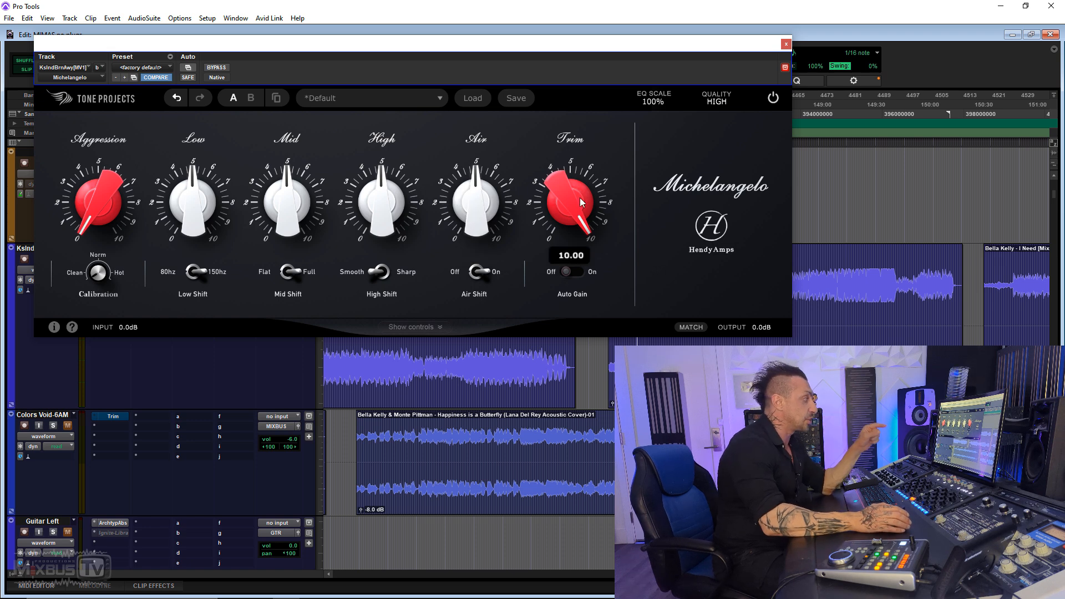
{"action": "mouse_move", "coordinate": [571, 197]}
{"action": "left_mouse_down"}
{"action": "mouse_move", "coordinate": [563, 333]}
{"action": "mouse_move", "coordinate": [554, 194]}
{"action": "left_mouse_up"}
{"action": "left_click_drag", "start_coordinate": [130, 166], "coordinate": [106, 105]}
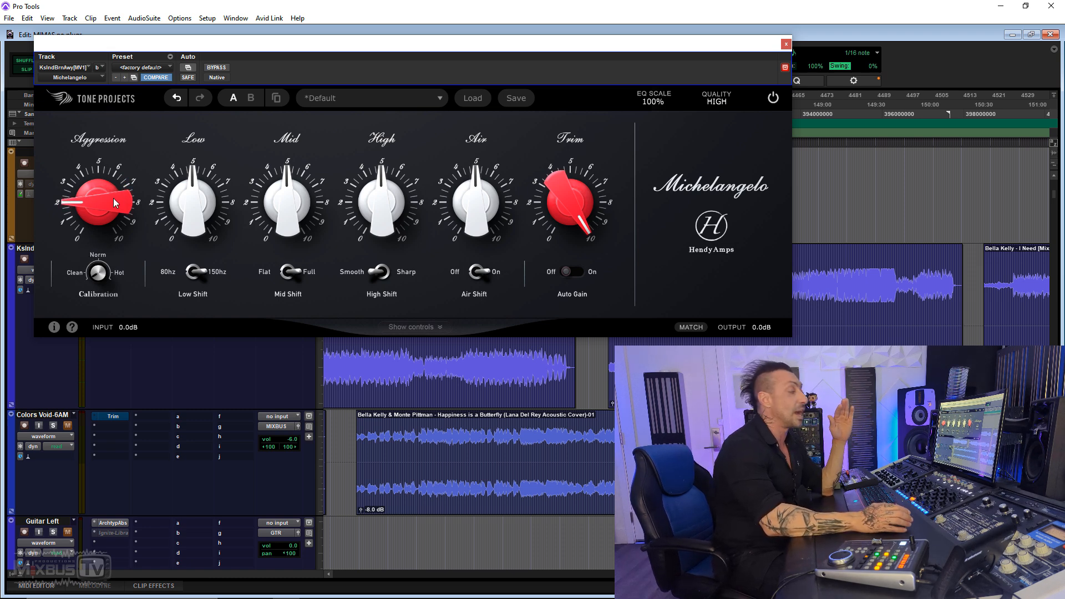
{"action": "mouse_move", "coordinate": [278, 190]}
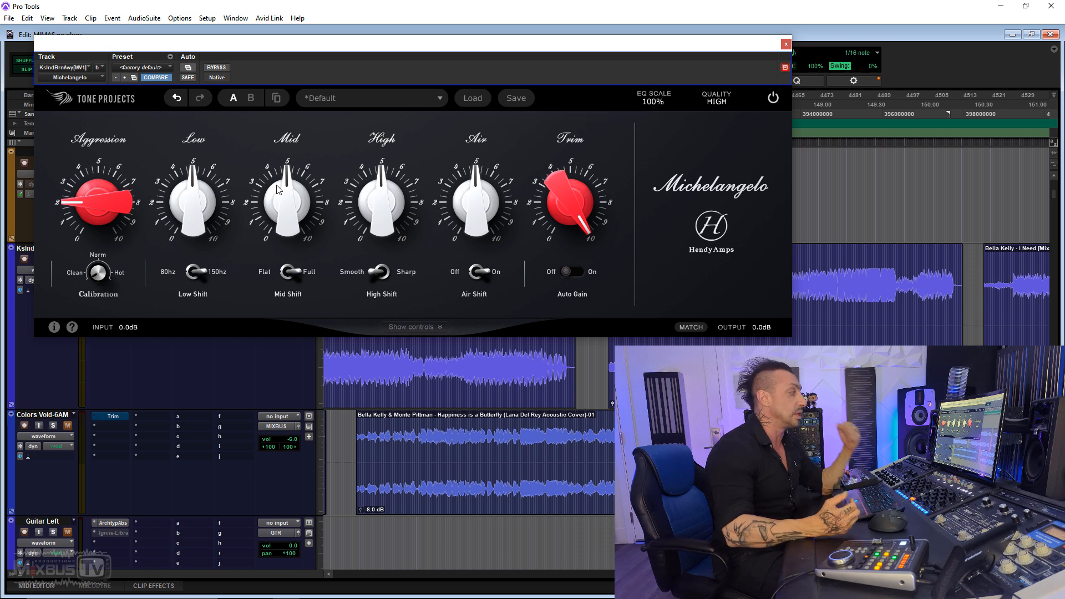
{"action": "mouse_move", "coordinate": [551, 237]}
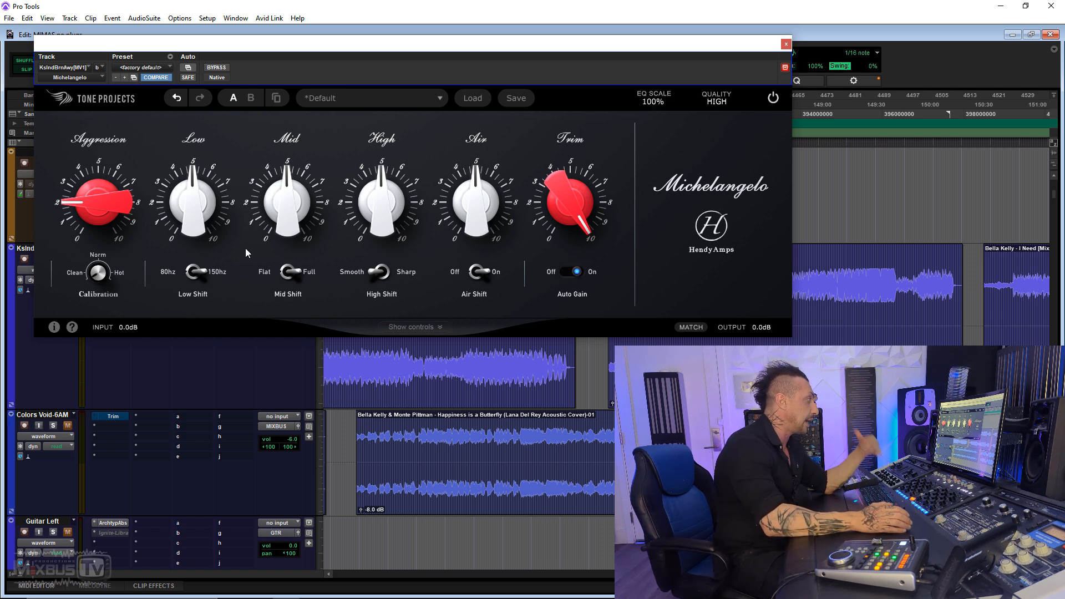
Return Aggression to 0 and turn Auto Gain off.
{"action": "mouse_move", "coordinate": [93, 206]}
{"action": "left_click_drag", "start_coordinate": [87, 204], "coordinate": [92, 239]}
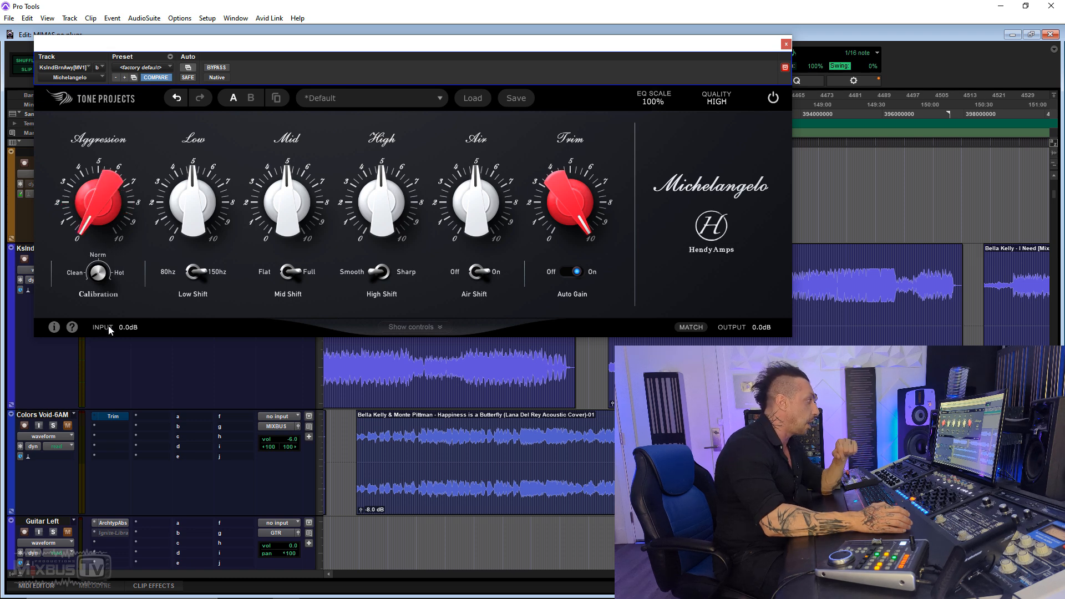
{"action": "left_click", "coordinate": [575, 272]}
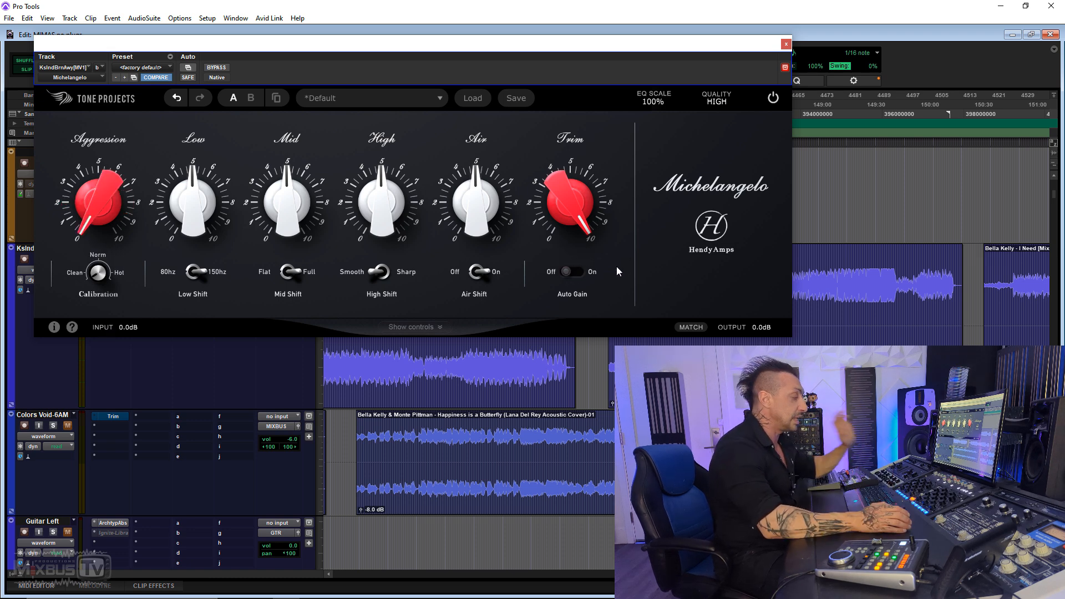
Open the hidden control section below the main knobs briefly and close it again.
{"action": "left_click", "coordinate": [441, 325]}
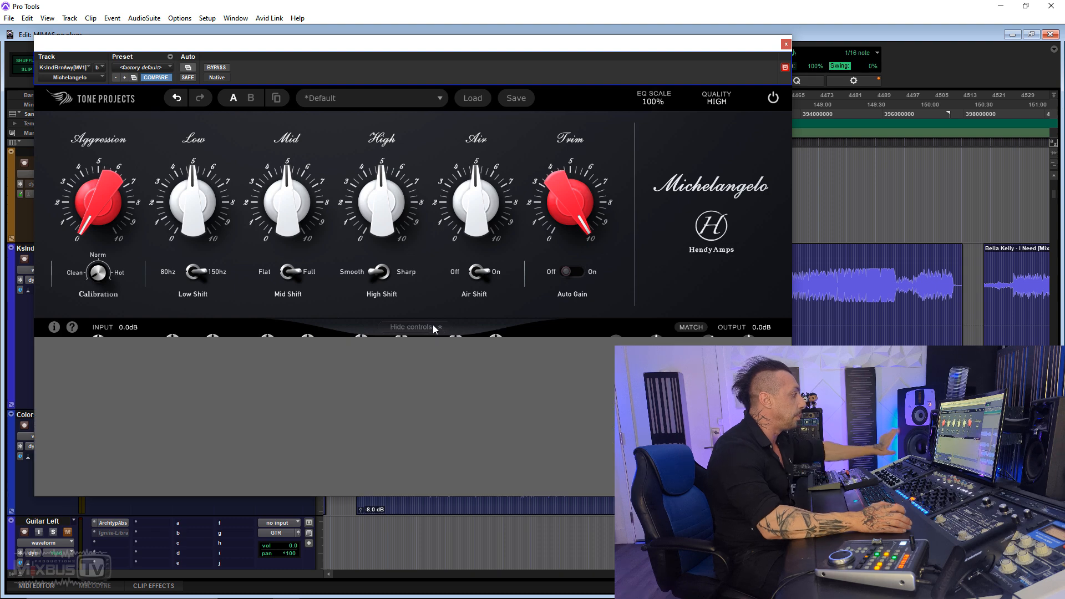
{"action": "left_click", "coordinate": [420, 486]}
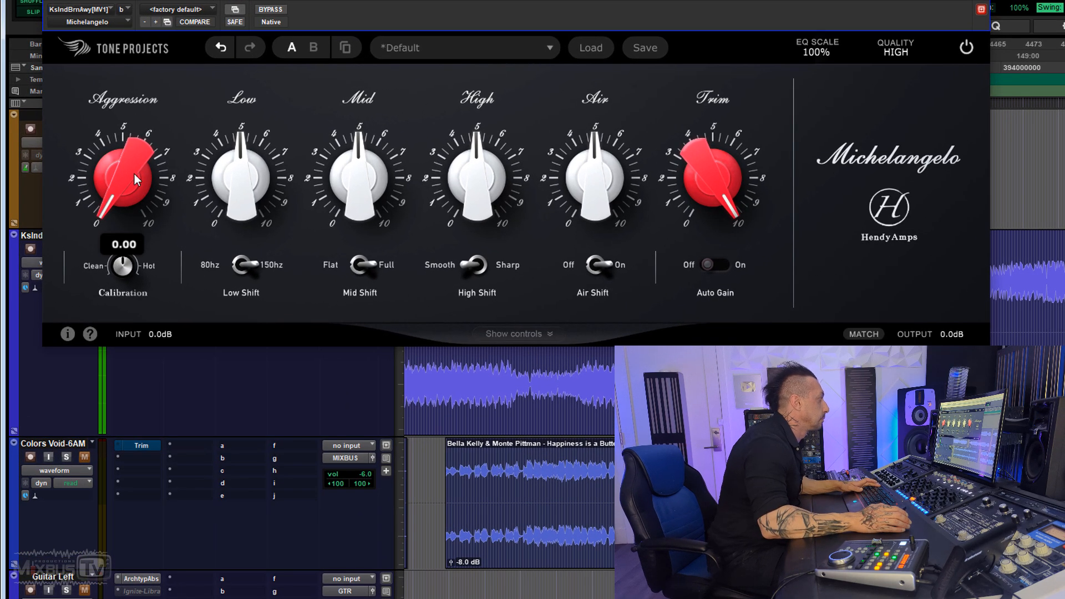
Raise Aggression to about 3.24 and lower Trim to about 8.5 while the track plays.
{"action": "left_click_drag", "start_coordinate": [97, 201], "coordinate": [100, 56]}
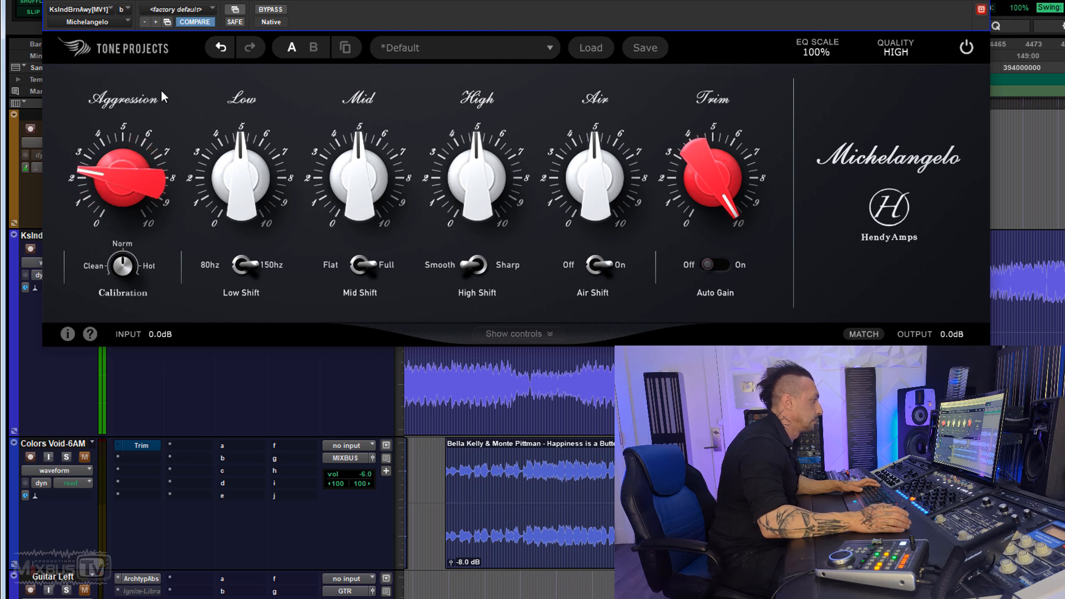
{"action": "mouse_move", "coordinate": [711, 178]}
{"action": "left_mouse_down"}
{"action": "mouse_move", "coordinate": [711, 265]}
{"action": "mouse_move", "coordinate": [703, 170]}
{"action": "left_mouse_up"}
{"action": "left_click_drag", "start_coordinate": [65, 193], "coordinate": [124, 138]}
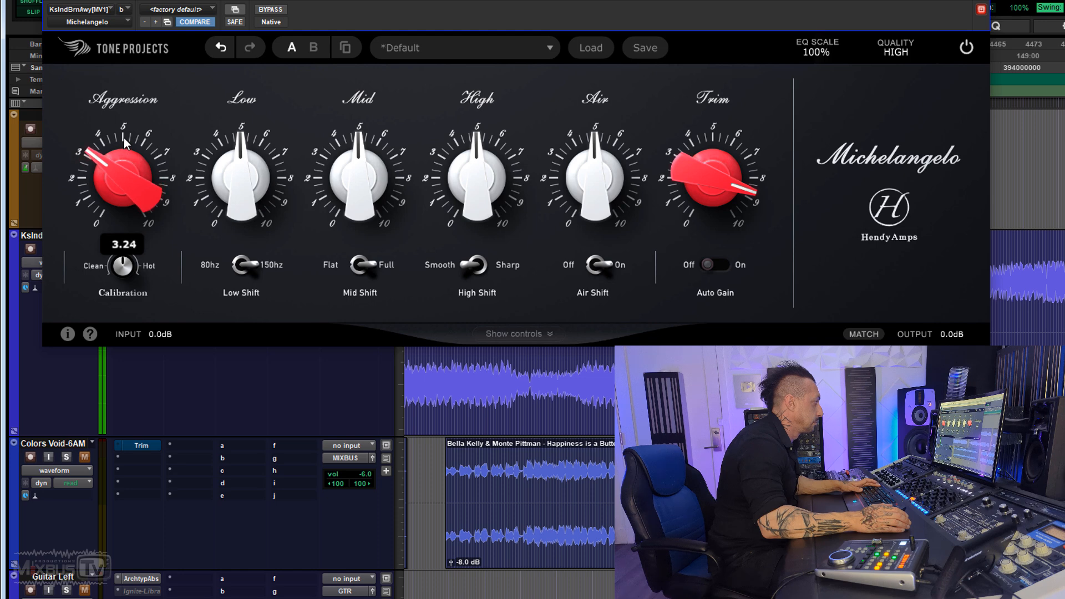
Compare the processed vocal with the dry signal by switching the plugin's bypass on and off.
{"action": "mouse_move", "coordinate": [126, 266]}
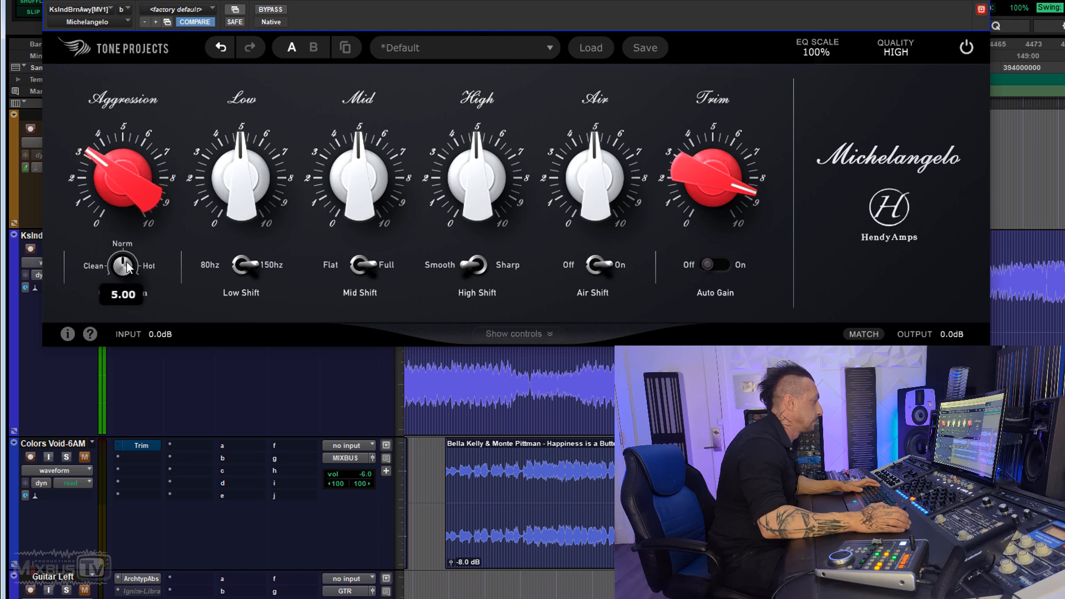
{"action": "left_click", "coordinate": [273, 10]}
{"action": "left_click", "coordinate": [272, 10]}
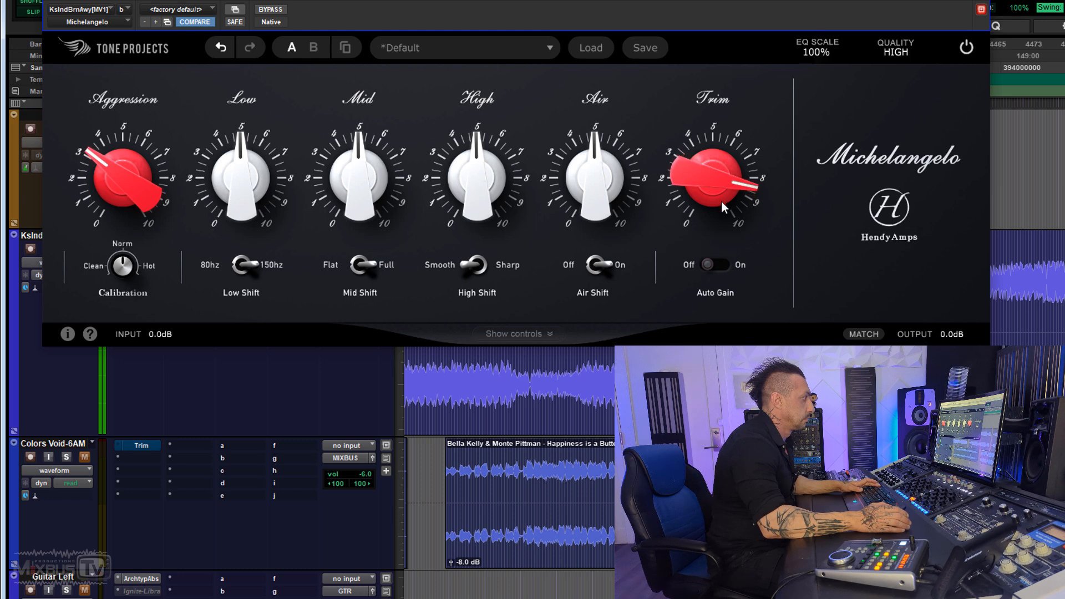
{"action": "left_click", "coordinate": [272, 10]}
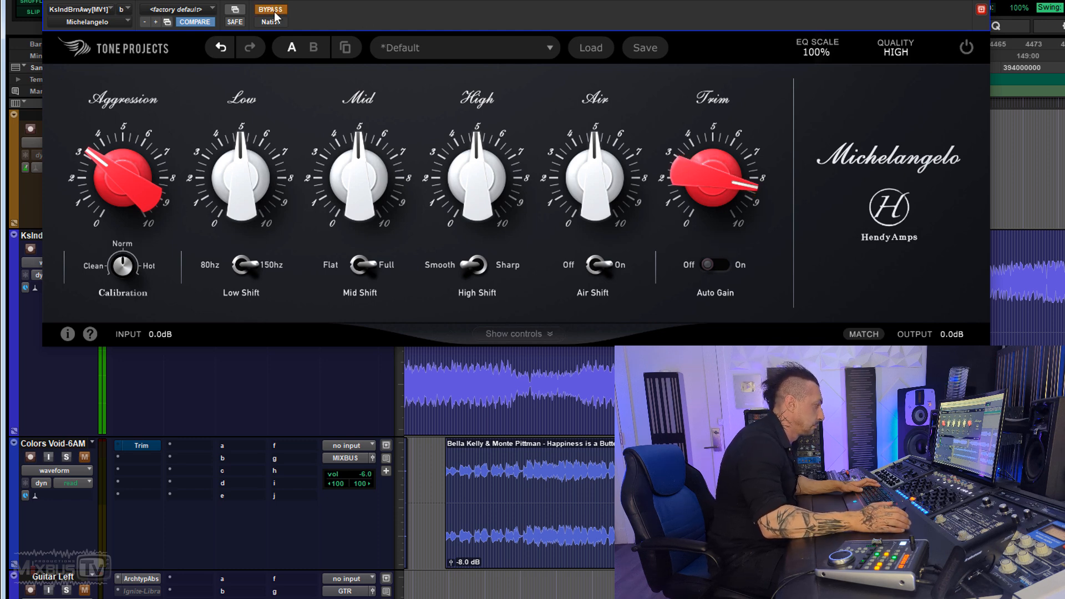
{"action": "left_click", "coordinate": [271, 10]}
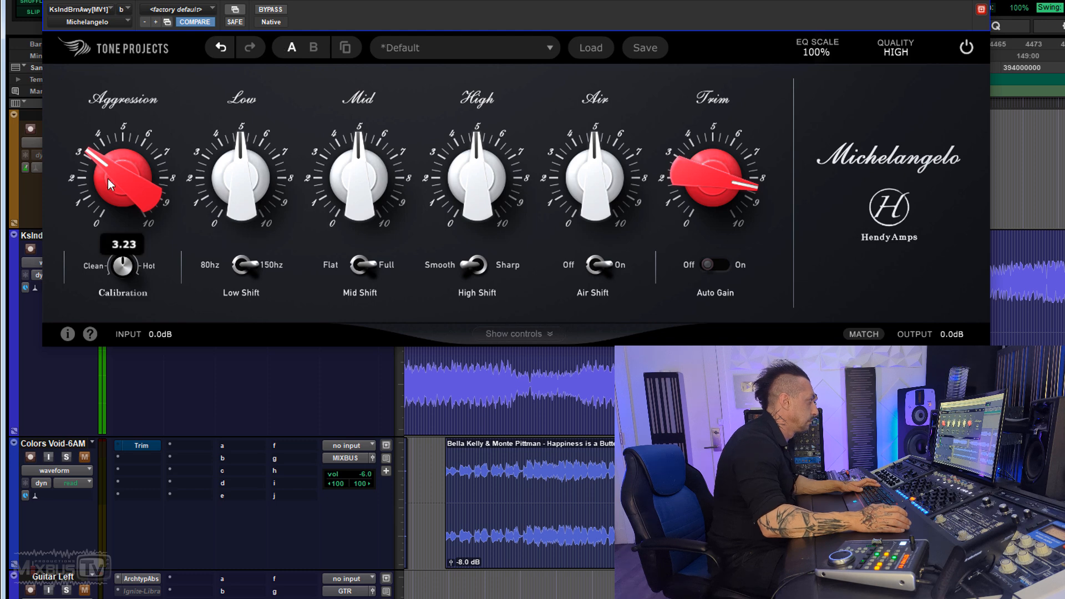
Raise Aggression to about 4.21 and compare the result against the bypassed signal.
{"action": "left_click_drag", "start_coordinate": [111, 171], "coordinate": [116, 129]}
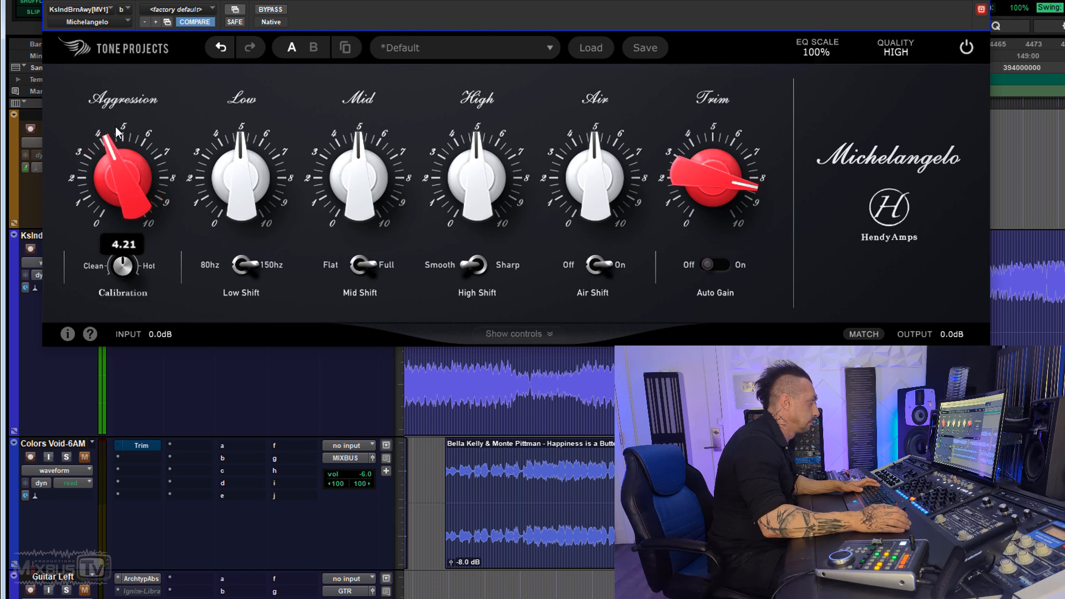
{"action": "left_click", "coordinate": [271, 11]}
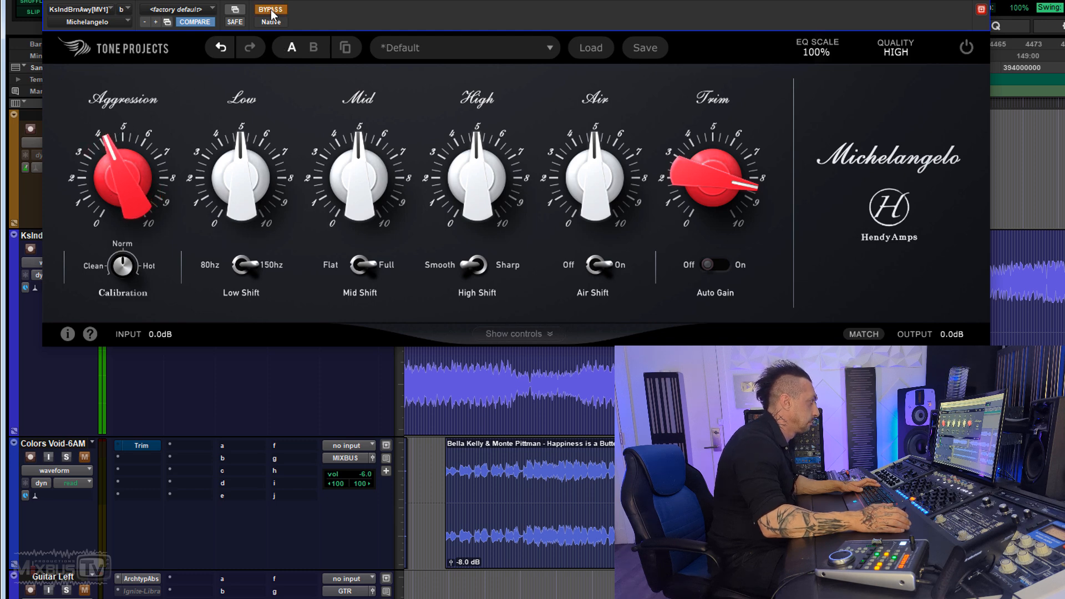
{"action": "left_click", "coordinate": [272, 11]}
Lower Aggression slightly to about 4 and turn Calibration down to 0, checking against bypass.
{"action": "left_click_drag", "start_coordinate": [144, 161], "coordinate": [124, 181]}
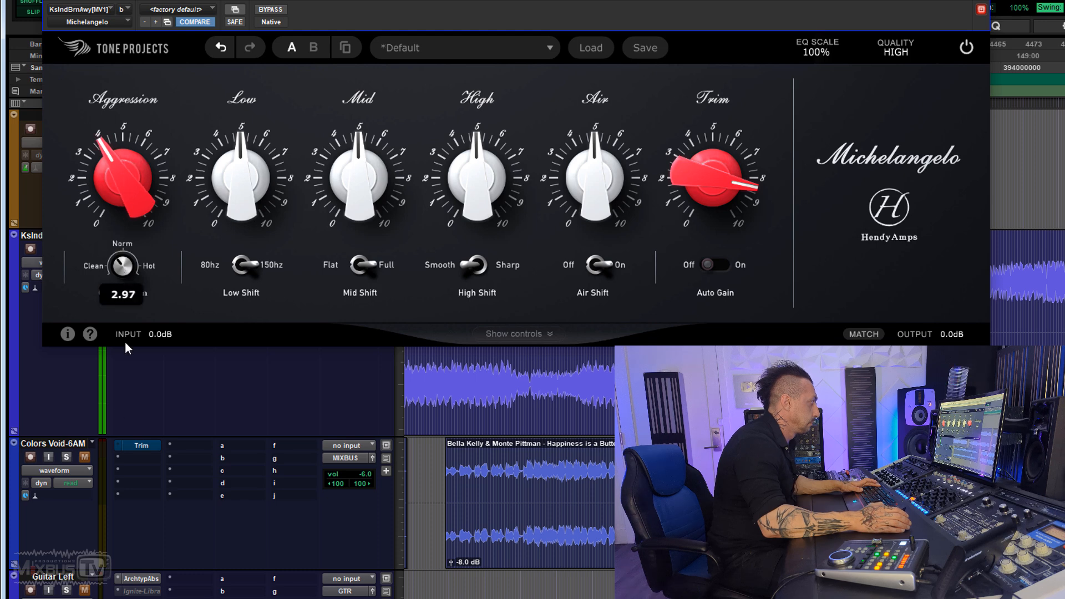
{"action": "left_click", "coordinate": [284, 10]}
{"action": "mouse_move", "coordinate": [121, 270]}
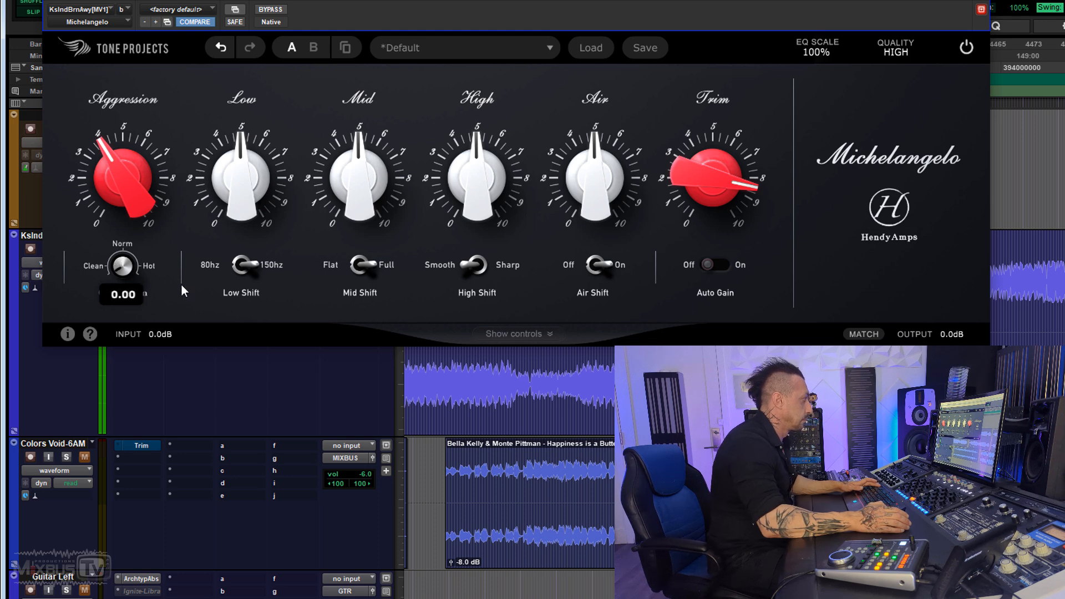
Lower Aggression to about 3 and raise Trim back to 10.
{"action": "left_click_drag", "start_coordinate": [128, 183], "coordinate": [136, 213]}
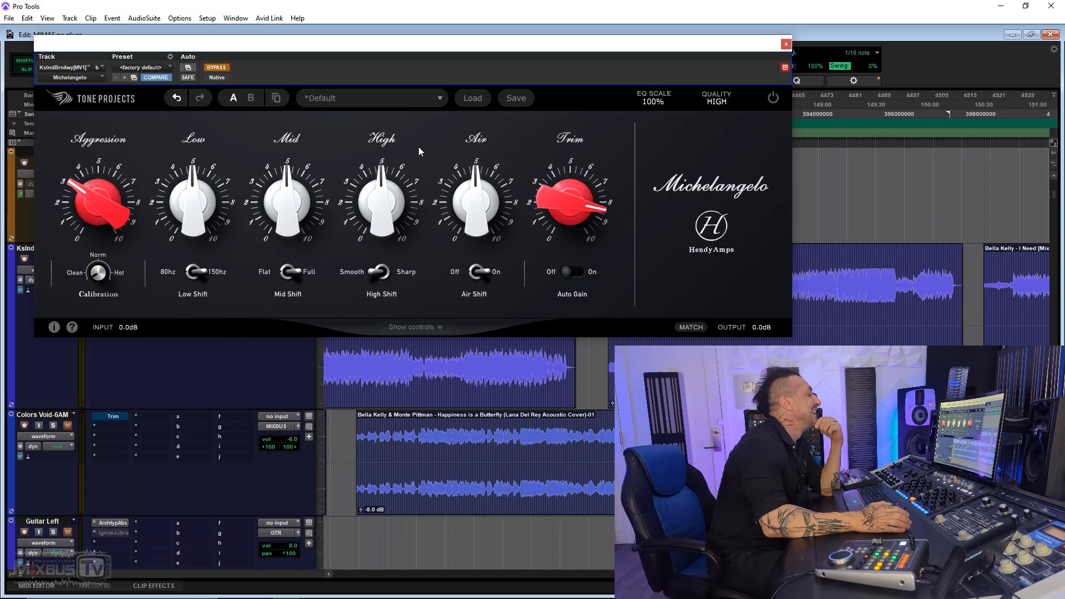
{"action": "left_click_drag", "start_coordinate": [549, 195], "coordinate": [544, 130]}
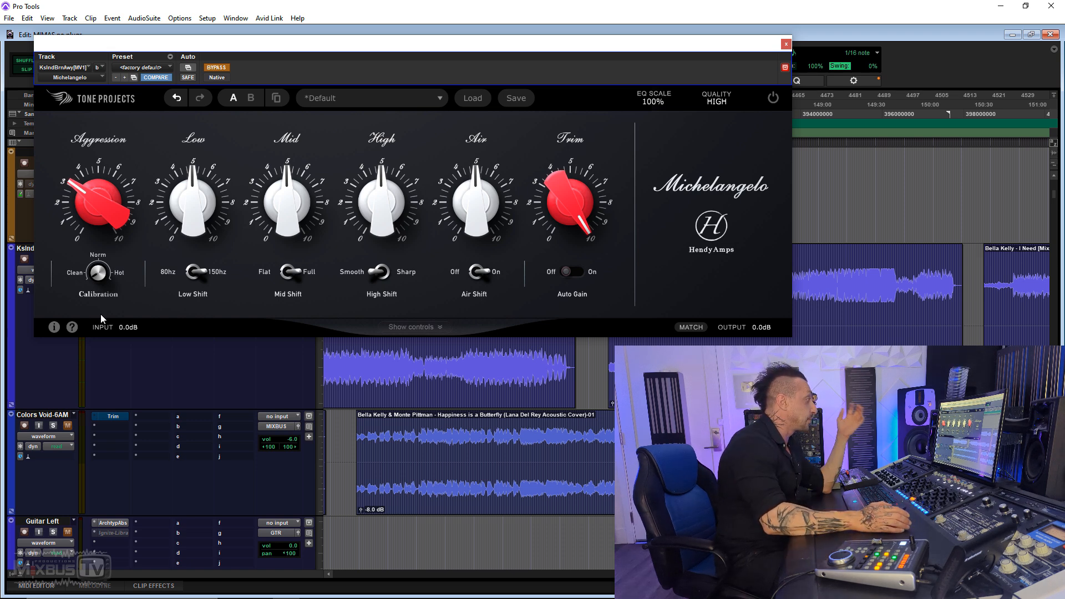
Turn Calibration up from Clean to Norm and bring Aggression back down to 0.
{"action": "mouse_move", "coordinate": [103, 281]}
{"action": "left_click_drag", "start_coordinate": [100, 275], "coordinate": [102, 262]}
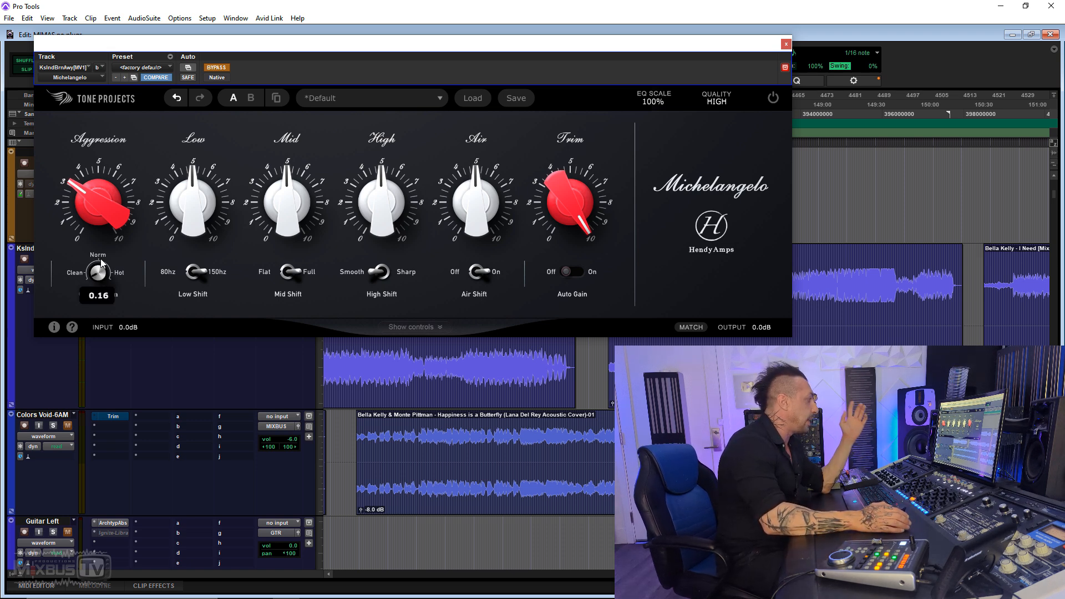
{"action": "left_click_drag", "start_coordinate": [119, 227], "coordinate": [149, 184]}
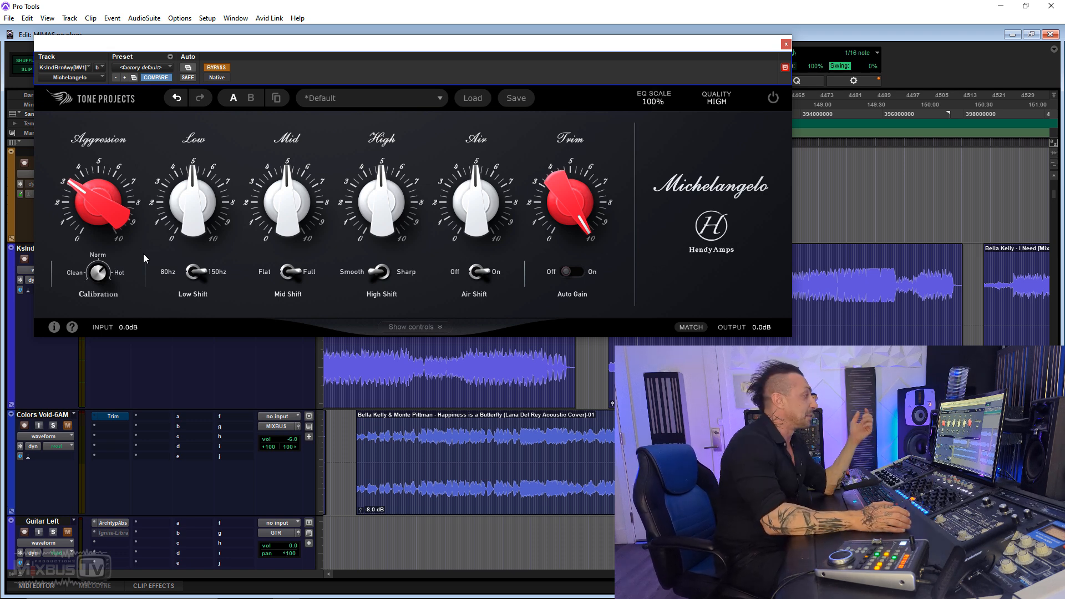
{"action": "mouse_move", "coordinate": [101, 271]}
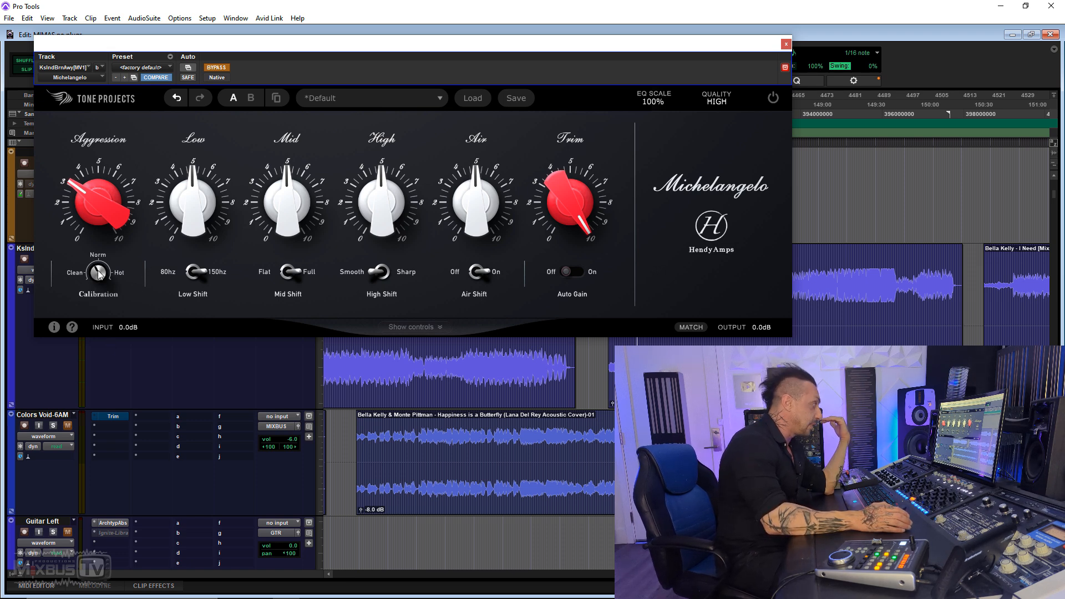
{"action": "left_click_drag", "start_coordinate": [97, 272], "coordinate": [105, 169]}
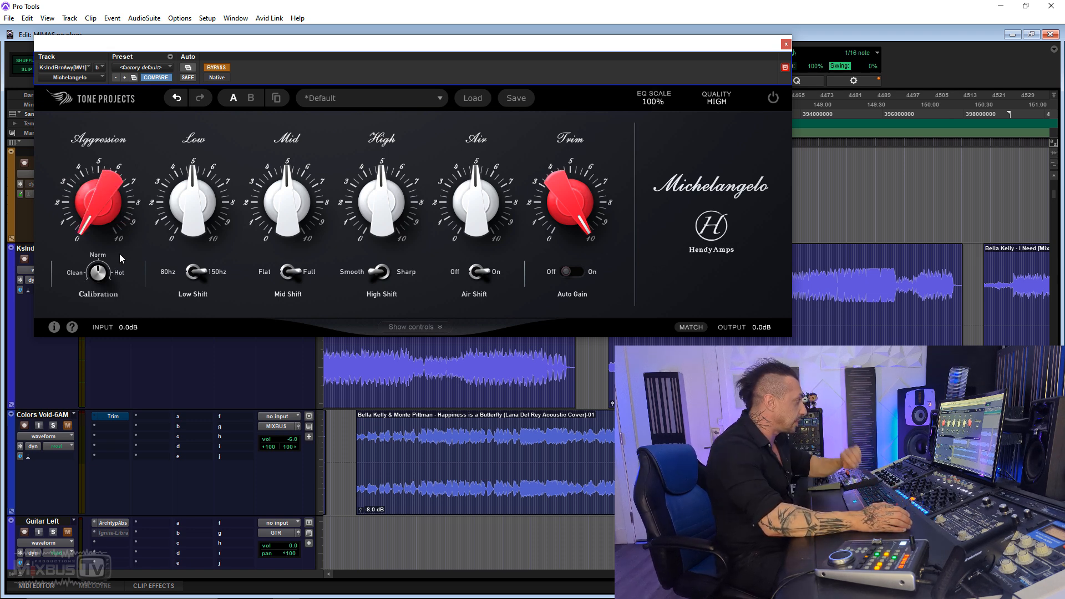
Turn Calibration down to its Clean end and start playback.
{"action": "mouse_move", "coordinate": [101, 202]}
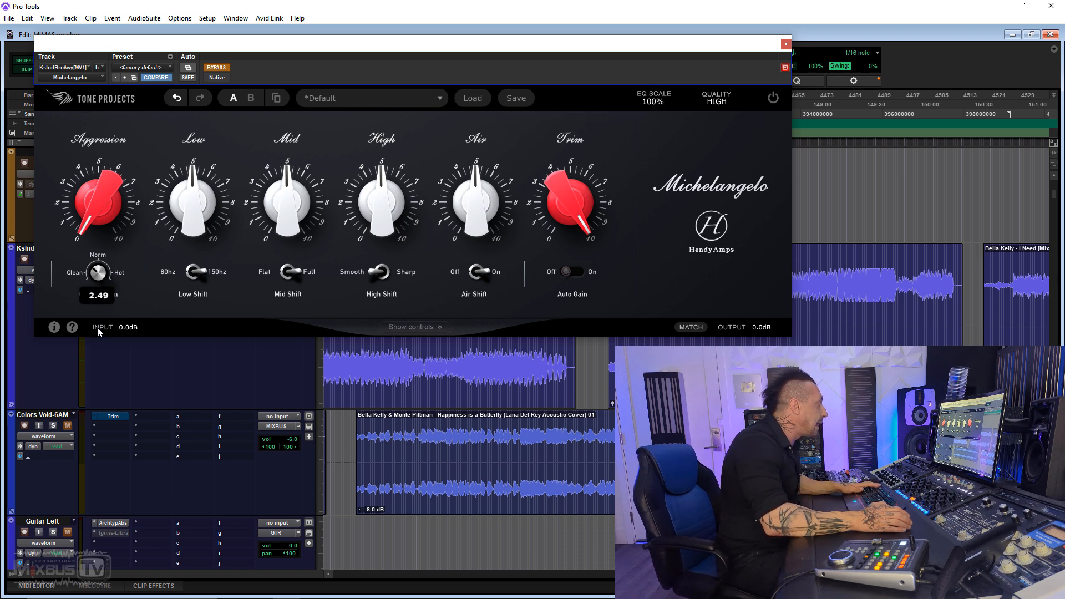
{"action": "left_click_drag", "start_coordinate": [101, 354], "coordinate": [102, 379]}
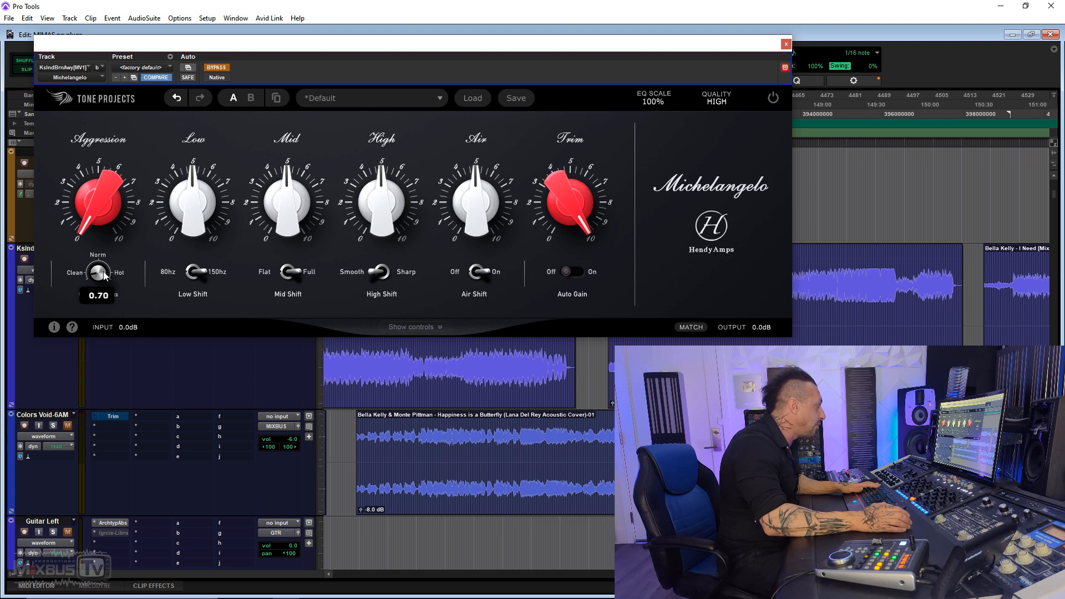
{"action": "key", "text": "space"}
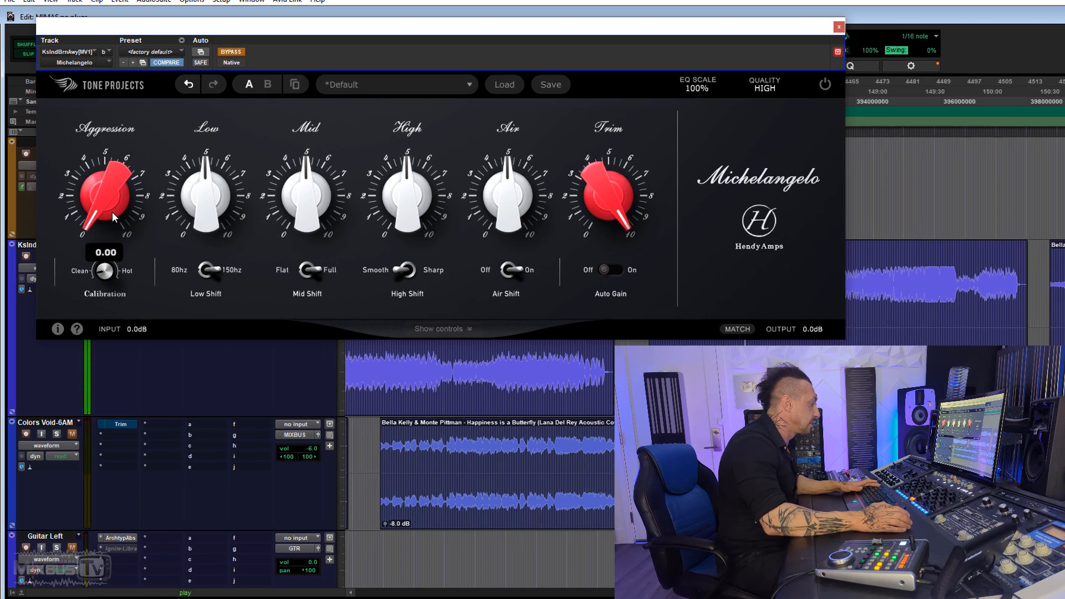
Raise Aggression to about 3 with the plug-in out of bypass, turning on Auto Gain and lowering Trim to about 9.
{"action": "left_click_drag", "start_coordinate": [107, 222], "coordinate": [89, 138]}
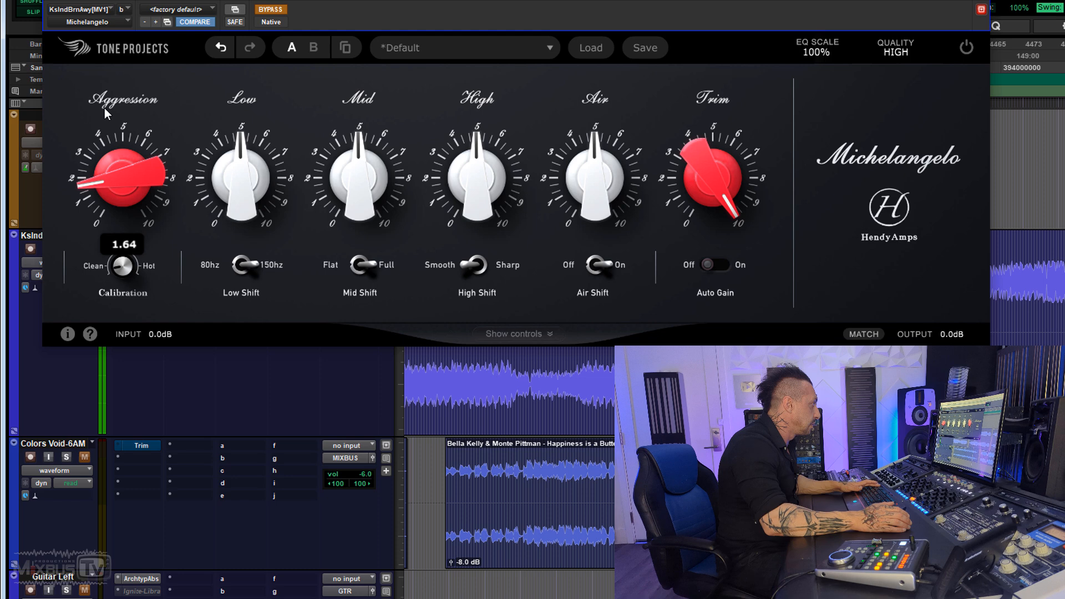
{"action": "left_click", "coordinate": [274, 12]}
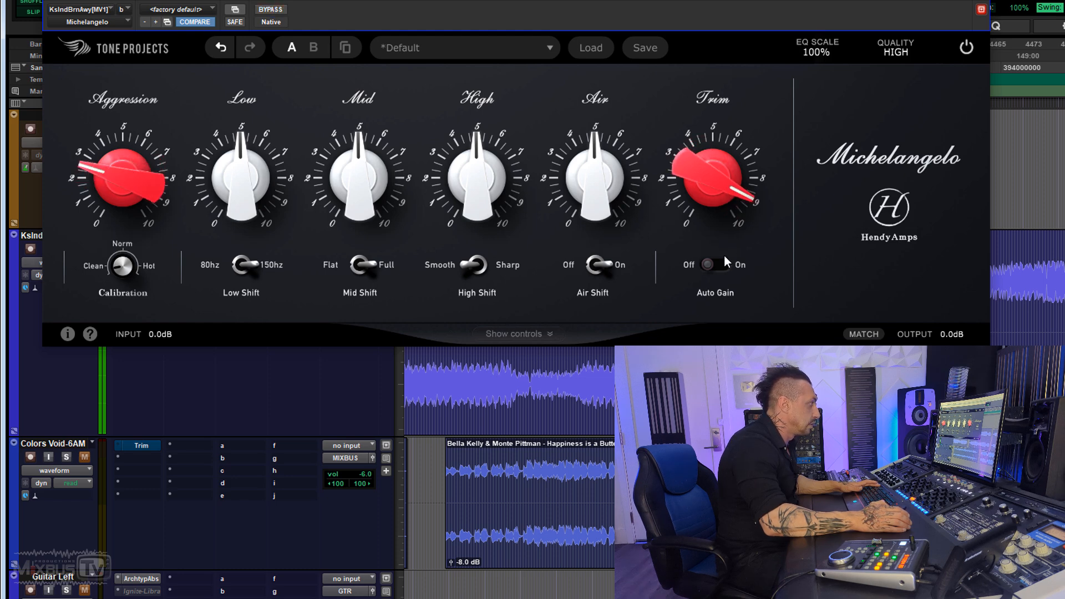
{"action": "left_click_drag", "start_coordinate": [131, 178], "coordinate": [127, 149]}
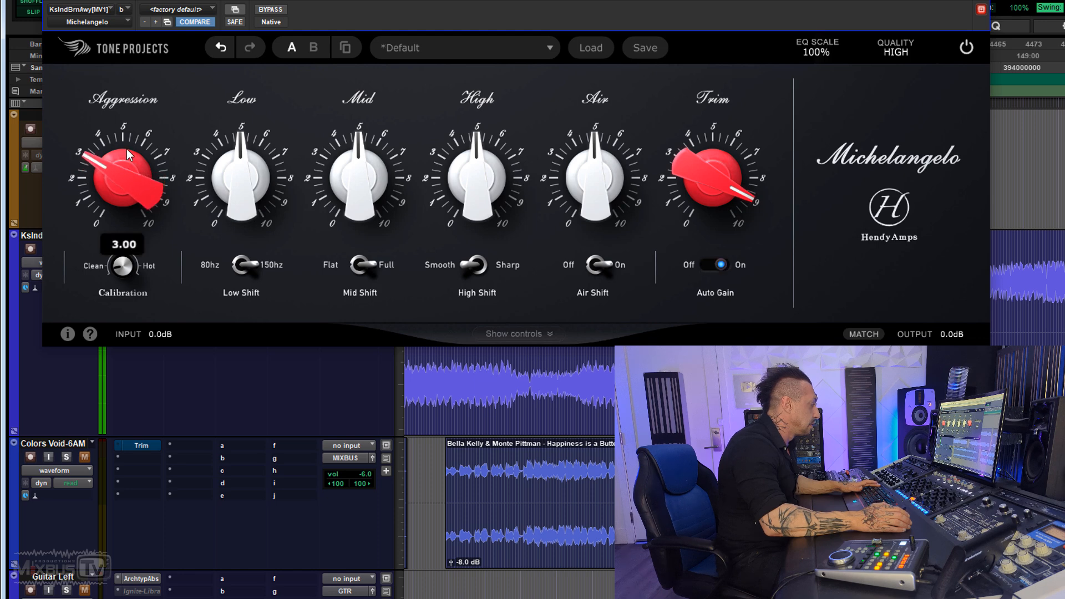
Lower Aggression in stages to about 1, comparing the processed sound against bypass.
{"action": "left_click", "coordinate": [275, 12]}
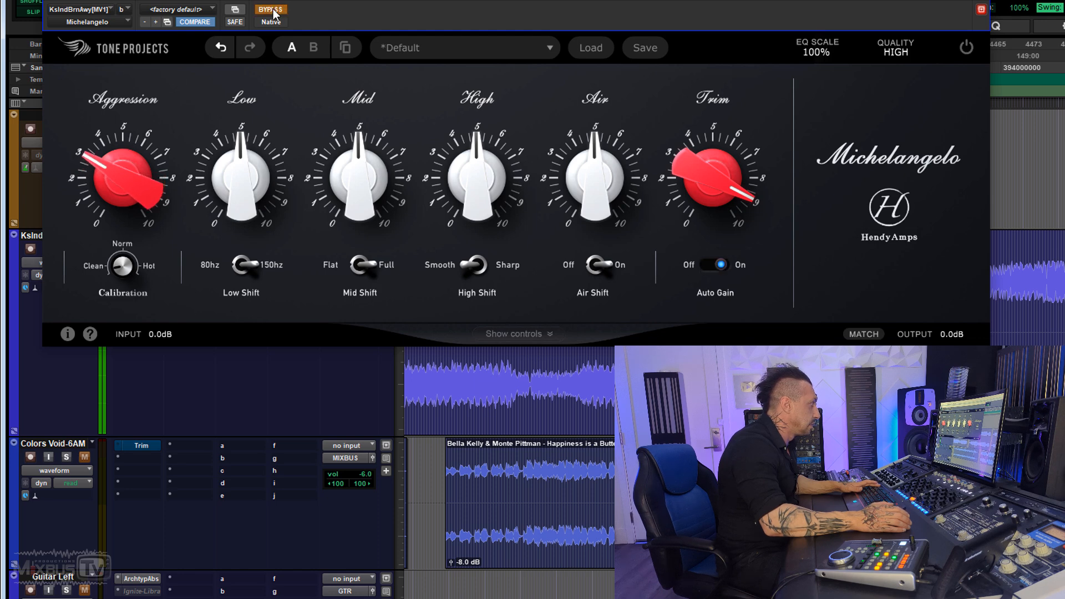
{"action": "left_click", "coordinate": [274, 11]}
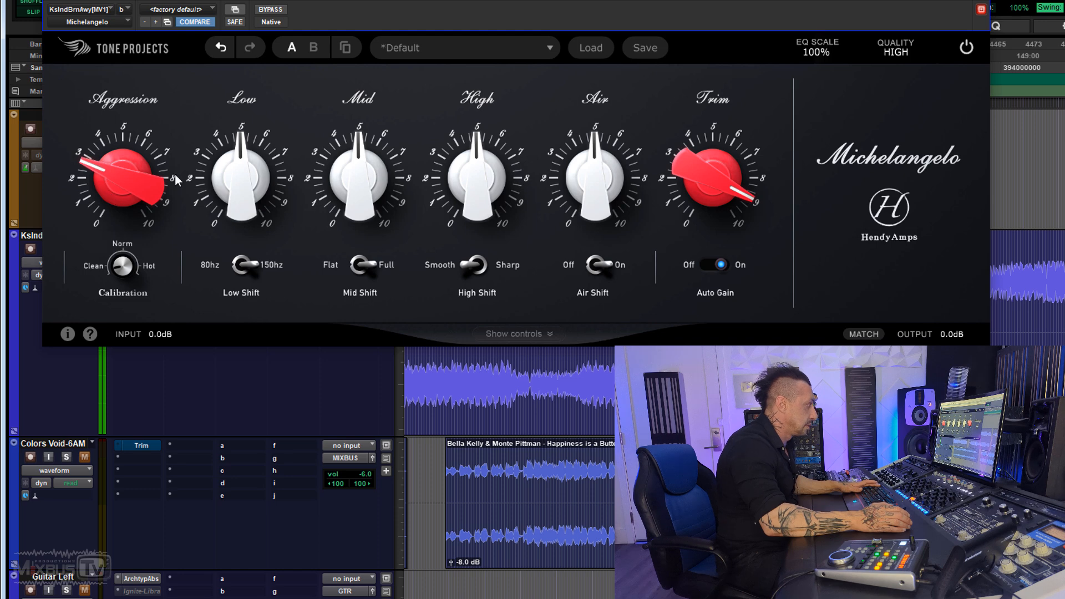
{"action": "left_click", "coordinate": [270, 11]}
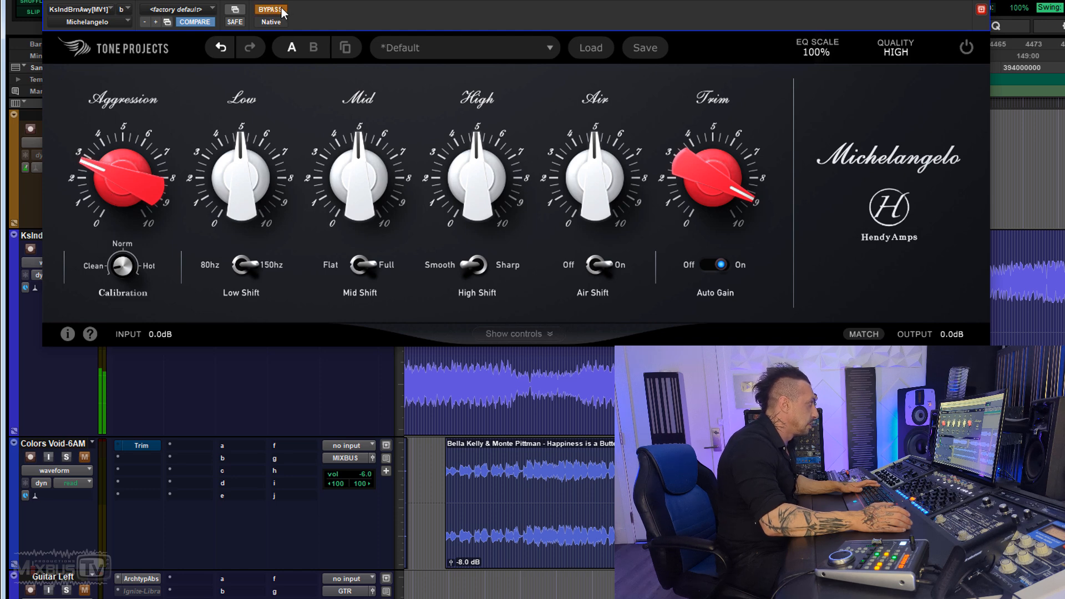
{"action": "left_click", "coordinate": [280, 11]}
{"action": "mouse_move", "coordinate": [130, 270]}
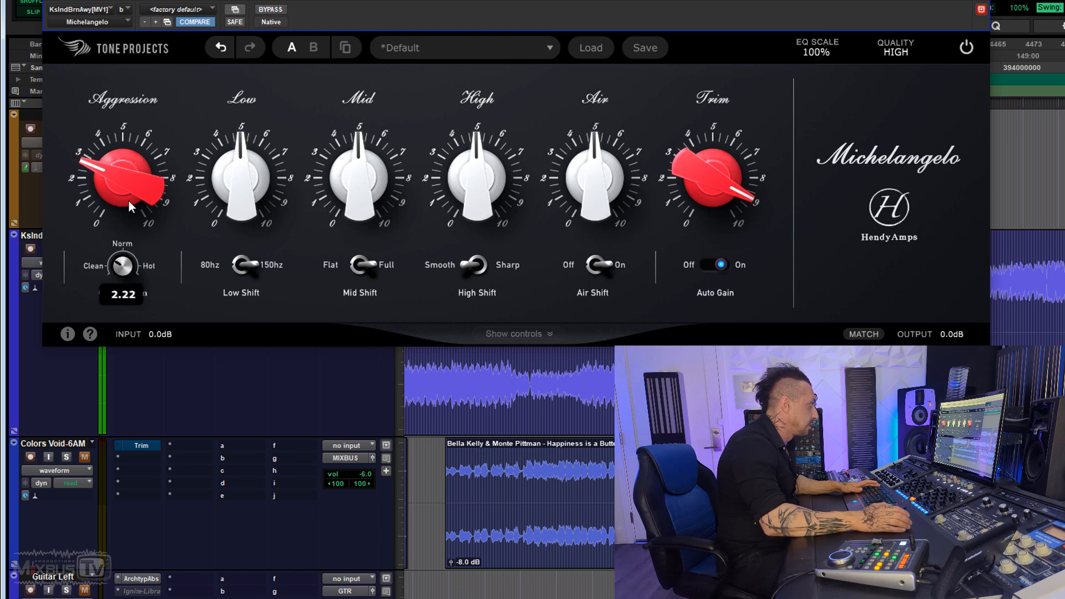
{"action": "left_click", "coordinate": [273, 11]}
{"action": "left_click", "coordinate": [272, 11]}
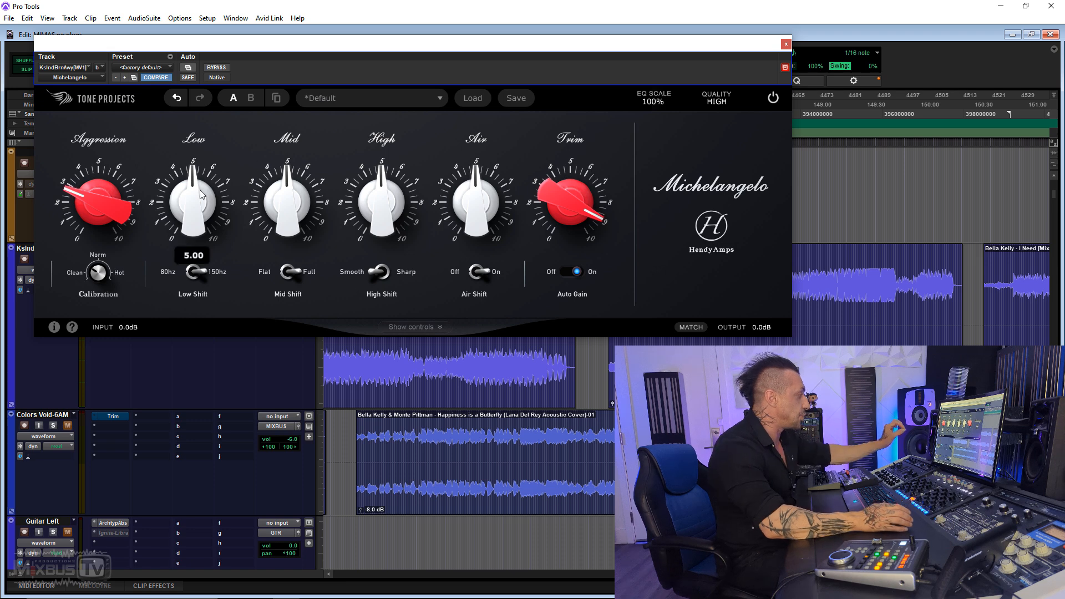
{"action": "left_click_drag", "start_coordinate": [115, 198], "coordinate": [82, 205]}
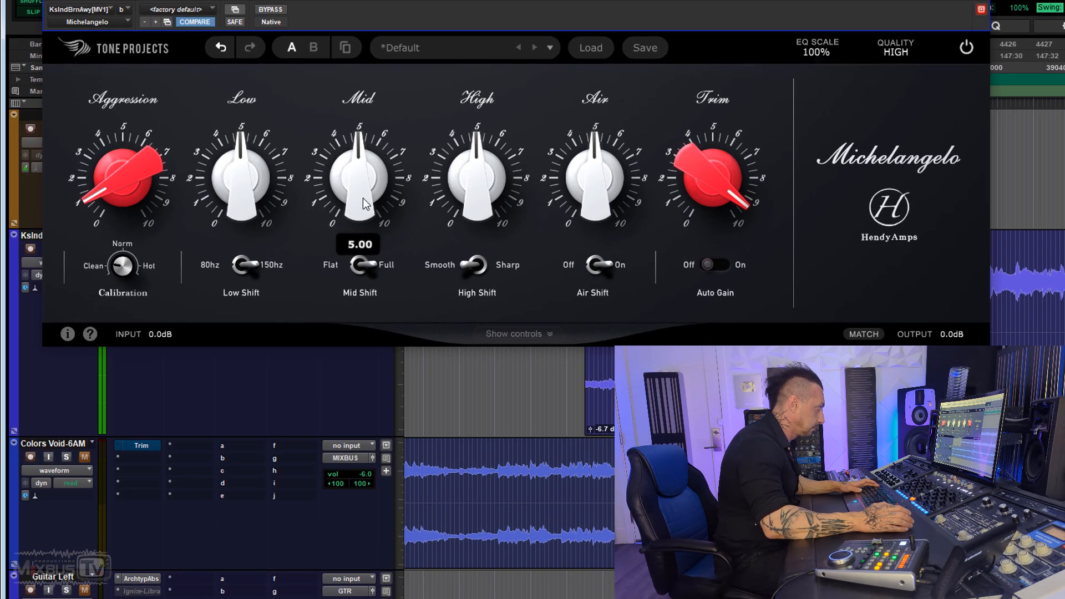
Audition Mid cuts and boosts with Mid Shift at Flat and Full, and reset Mid to 5.
{"action": "left_click_drag", "start_coordinate": [341, 198], "coordinate": [329, 104]}
{"action": "left_click", "coordinate": [375, 270]}
{"action": "left_click_drag", "start_coordinate": [362, 166], "coordinate": [393, 317]}
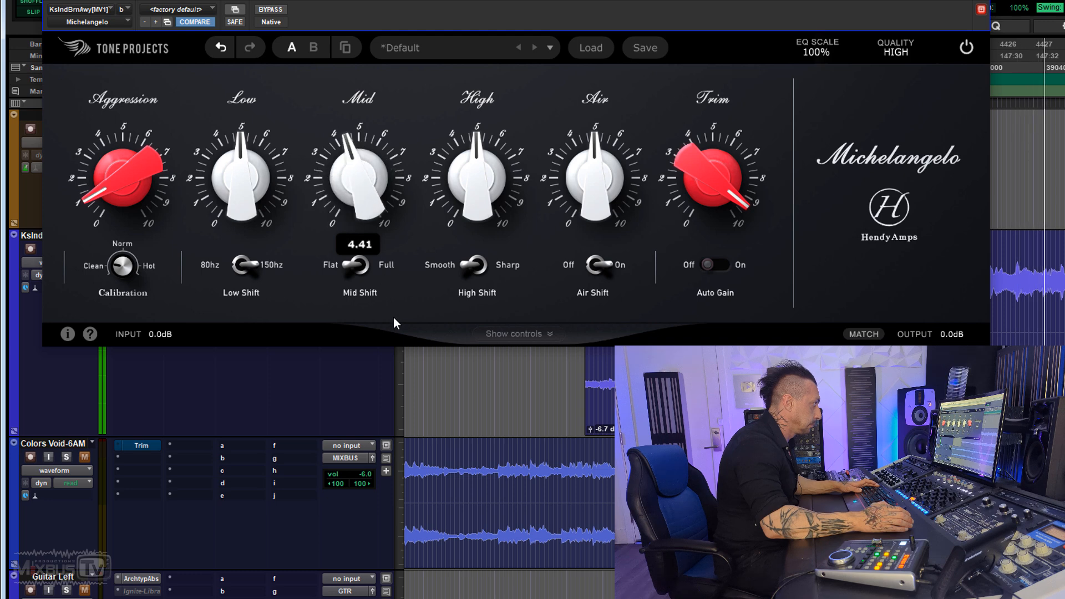
{"action": "left_click", "coordinate": [360, 266]}
{"action": "left_click_drag", "start_coordinate": [361, 161], "coordinate": [364, 26]}
{"action": "double_click", "coordinate": [361, 161]}
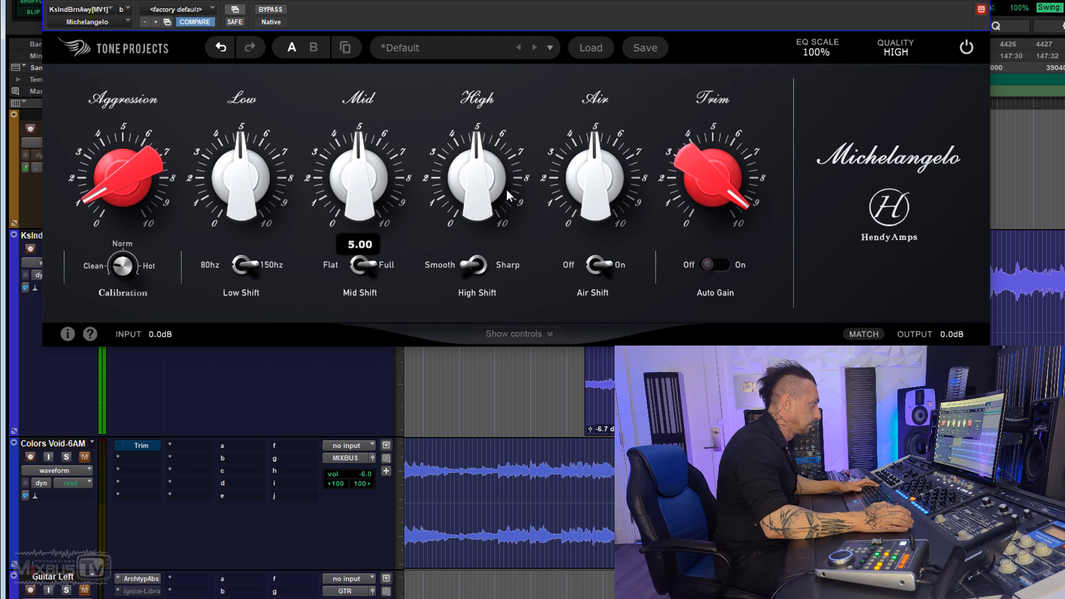
Audition High boosts with High Shift at Smooth and Sharp, and reset High to its centre position of 5.
{"action": "left_click_drag", "start_coordinate": [480, 205], "coordinate": [462, 132]}
{"action": "left_click", "coordinate": [470, 266]}
{"action": "left_click_drag", "start_coordinate": [466, 205], "coordinate": [472, 140]}
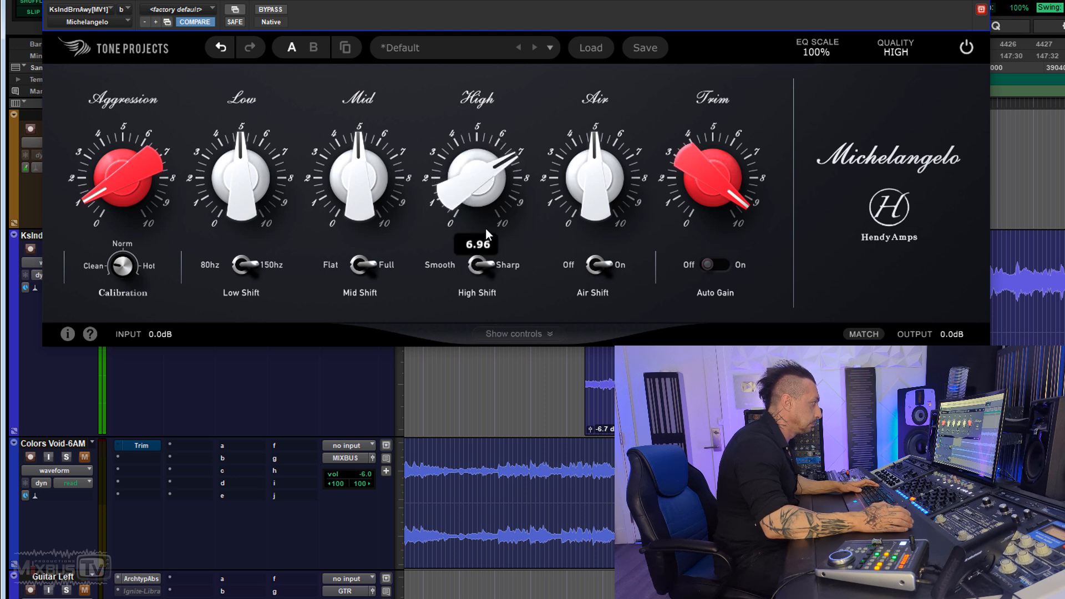
{"action": "left_click_drag", "start_coordinate": [485, 183], "coordinate": [484, 265]}
{"action": "left_click", "coordinate": [484, 265]}
{"action": "left_click", "coordinate": [484, 260]}
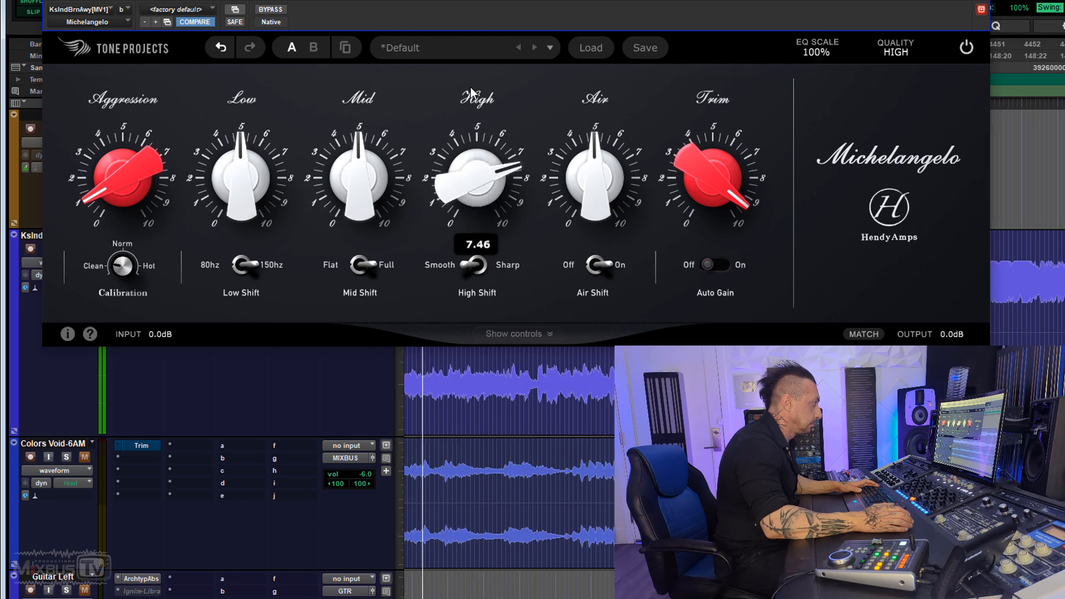
{"action": "left_click", "coordinate": [474, 265]}
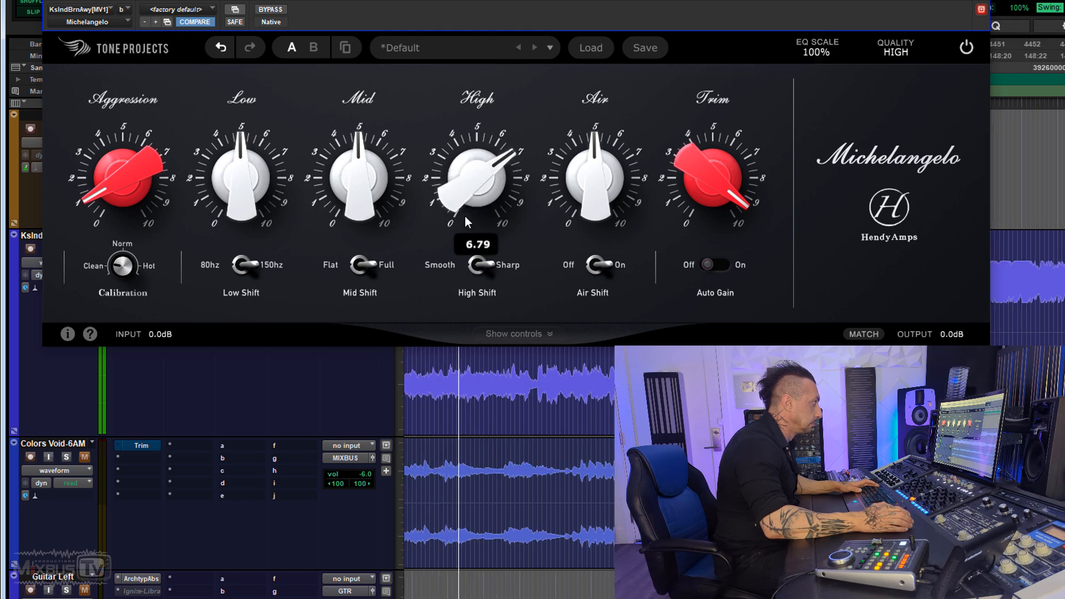
{"action": "double_click", "coordinate": [483, 194]}
{"action": "left_click_drag", "start_coordinate": [484, 194], "coordinate": [519, 174]}
{"action": "double_click", "coordinate": [494, 172]}
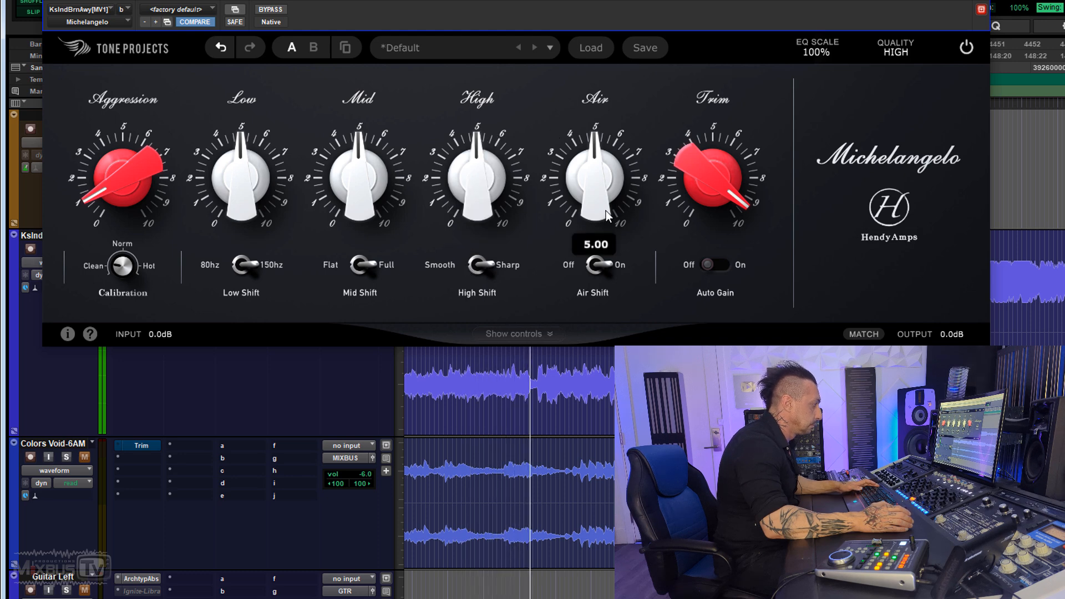
Raise Air to about 8.8 and set Mid to about 4.6 with Mid Shift at Flat.
{"action": "left_click_drag", "start_coordinate": [594, 189], "coordinate": [576, 2]}
{"action": "left_click_drag", "start_coordinate": [590, 152], "coordinate": [591, 214]}
{"action": "left_click_drag", "start_coordinate": [385, 192], "coordinate": [339, 112]}
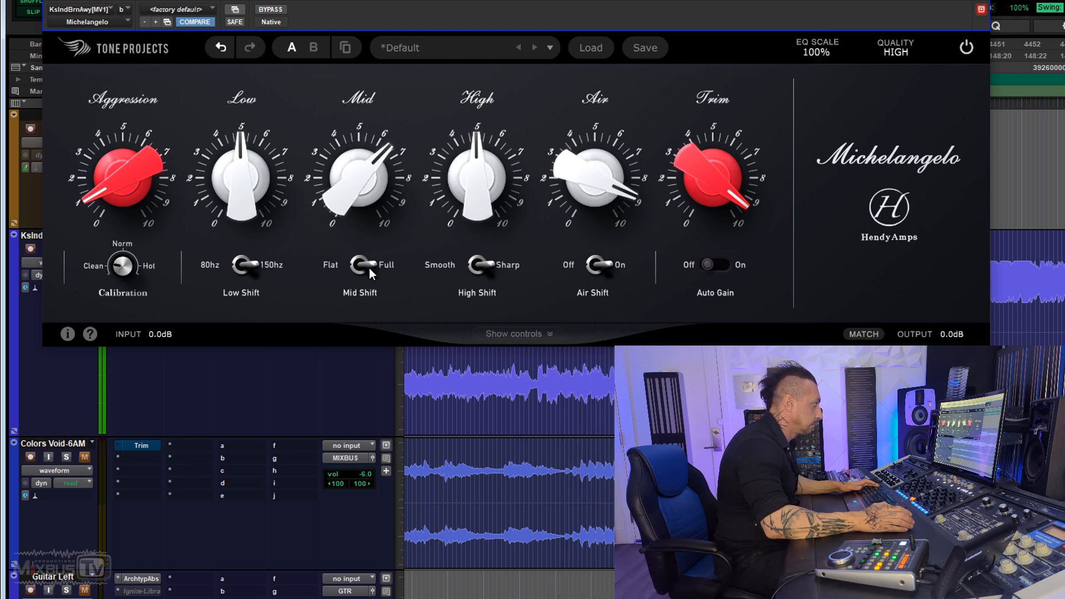
{"action": "left_click_drag", "start_coordinate": [360, 208], "coordinate": [371, 290]}
Raise Low to about 6.2 and High to about 5.4 with High Shift at Smooth.
{"action": "left_click_drag", "start_coordinate": [258, 223], "coordinate": [235, 112]}
{"action": "mouse_move", "coordinate": [487, 177]}
{"action": "left_mouse_down"}
{"action": "mouse_move", "coordinate": [473, 127]}
{"action": "mouse_move", "coordinate": [474, 193]}
{"action": "left_mouse_up"}
{"action": "left_click", "coordinate": [480, 259]}
{"action": "left_click_drag", "start_coordinate": [233, 175], "coordinate": [238, 198]}
Set Trim to about 9.05 while comparing against bypass, and make slight adjustments to High and Mid.
{"action": "left_click", "coordinate": [282, 10]}
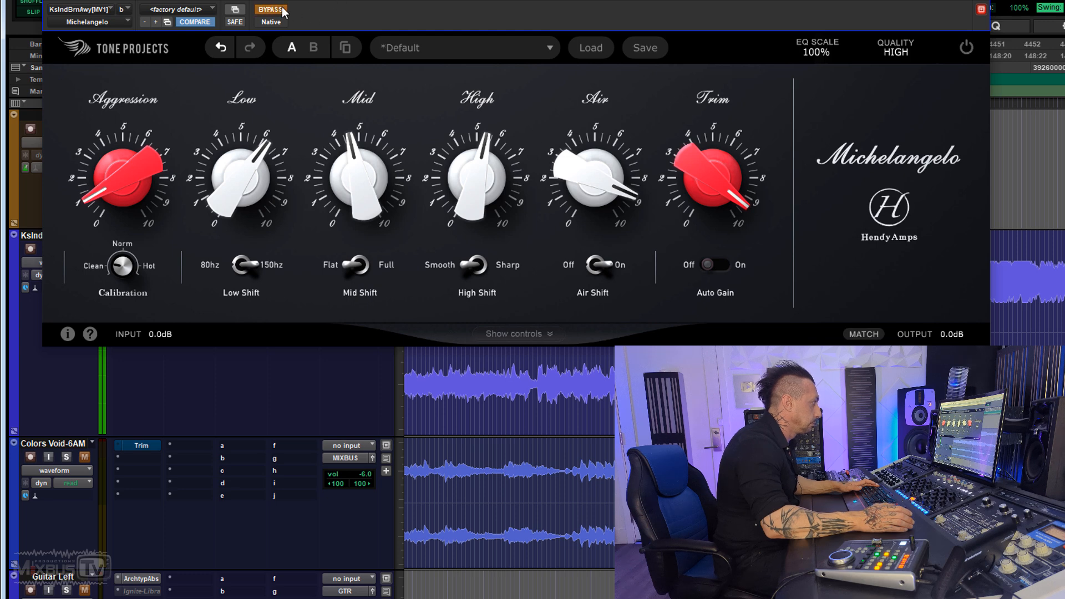
{"action": "left_click_drag", "start_coordinate": [711, 174], "coordinate": [717, 205]}
{"action": "left_click", "coordinate": [271, 9]}
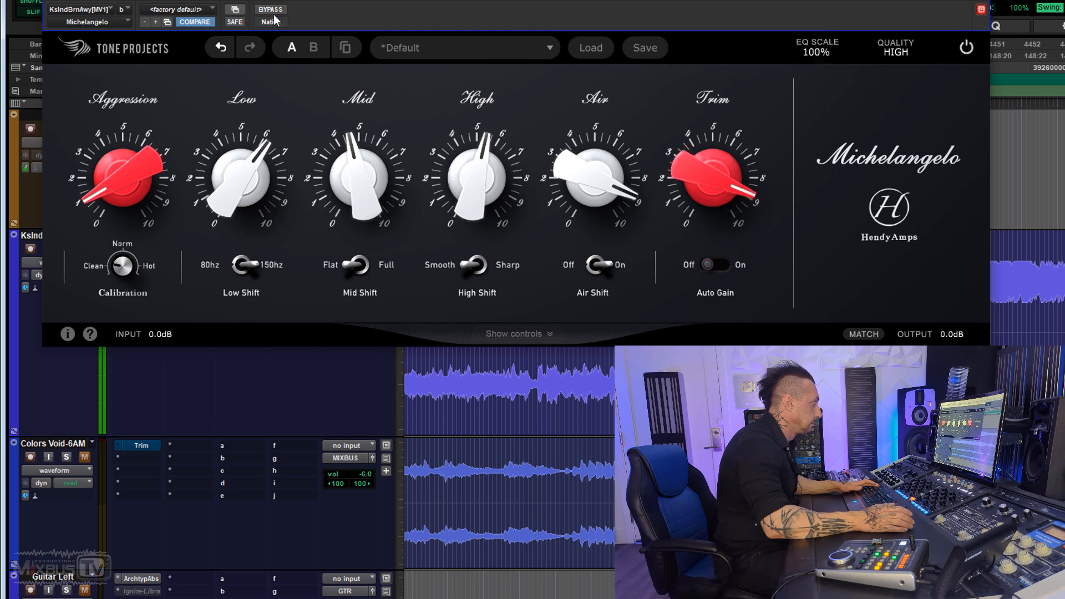
{"action": "left_click_drag", "start_coordinate": [714, 164], "coordinate": [714, 149]}
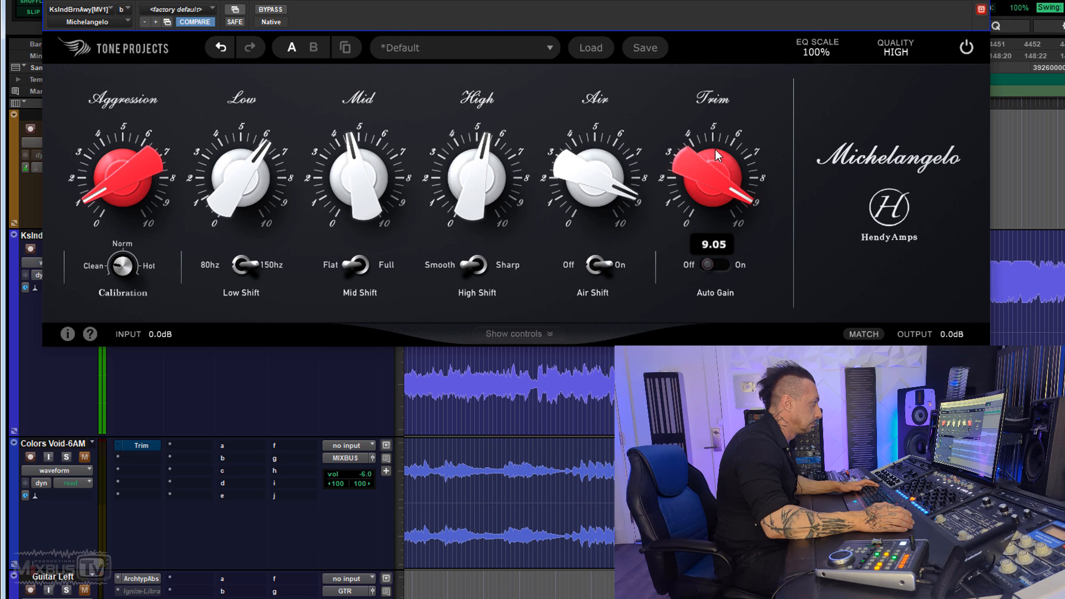
{"action": "left_click_drag", "start_coordinate": [494, 175], "coordinate": [493, 168]}
{"action": "left_click_drag", "start_coordinate": [372, 165], "coordinate": [372, 162]}
{"action": "left_click", "coordinate": [276, 13]}
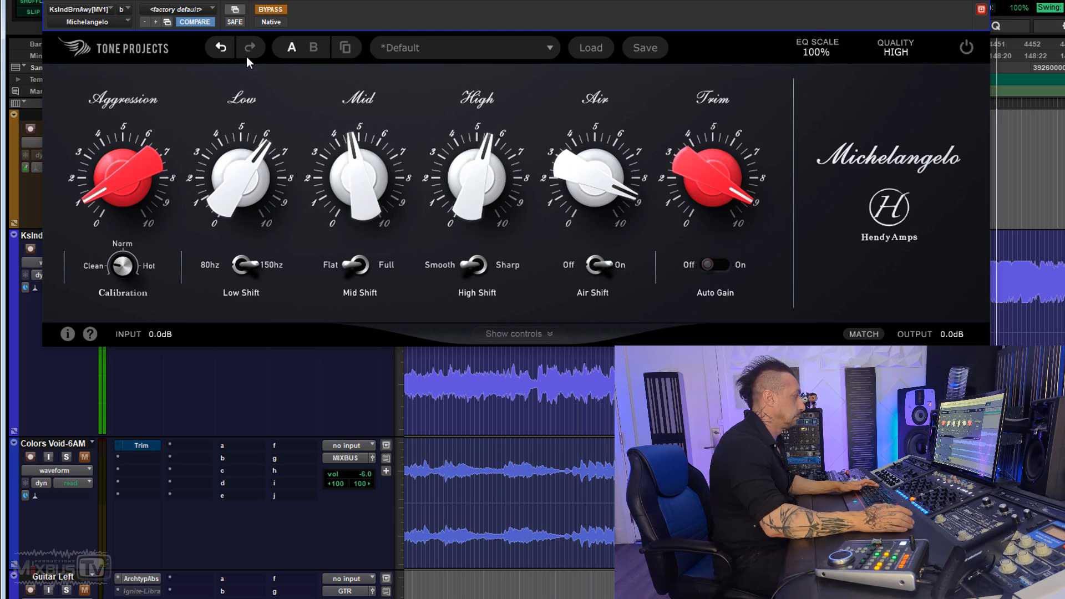
Raise Aggression to about 1.7 and lower Low slightly to about 5.8, checking against bypass.
{"action": "left_click", "coordinate": [223, 47]}
{"action": "left_click", "coordinate": [270, 10]}
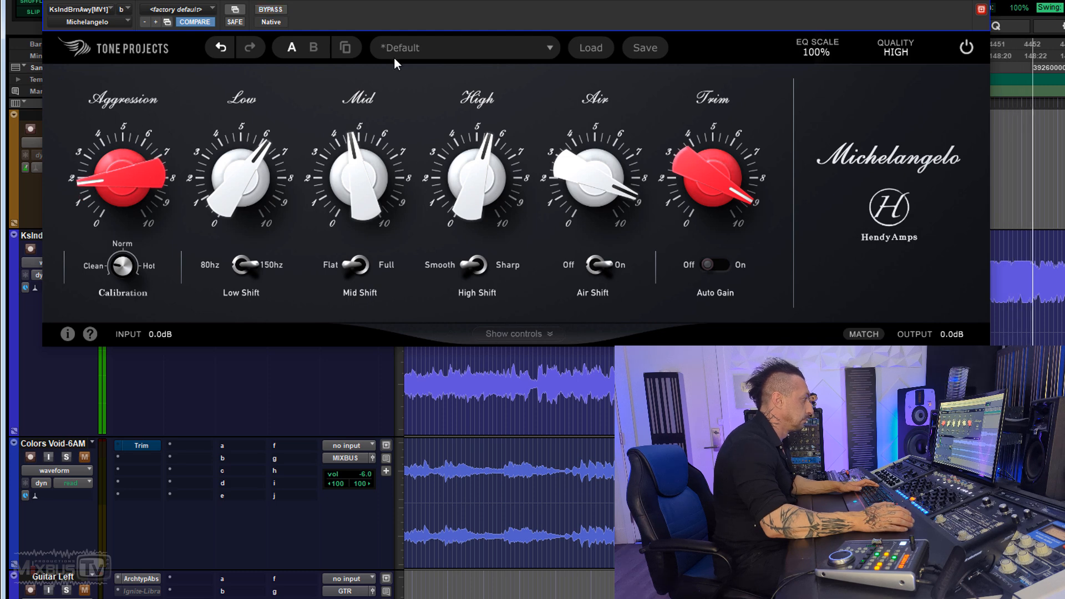
{"action": "left_click", "coordinate": [246, 181]}
{"action": "left_click_drag", "start_coordinate": [245, 180], "coordinate": [246, 191]}
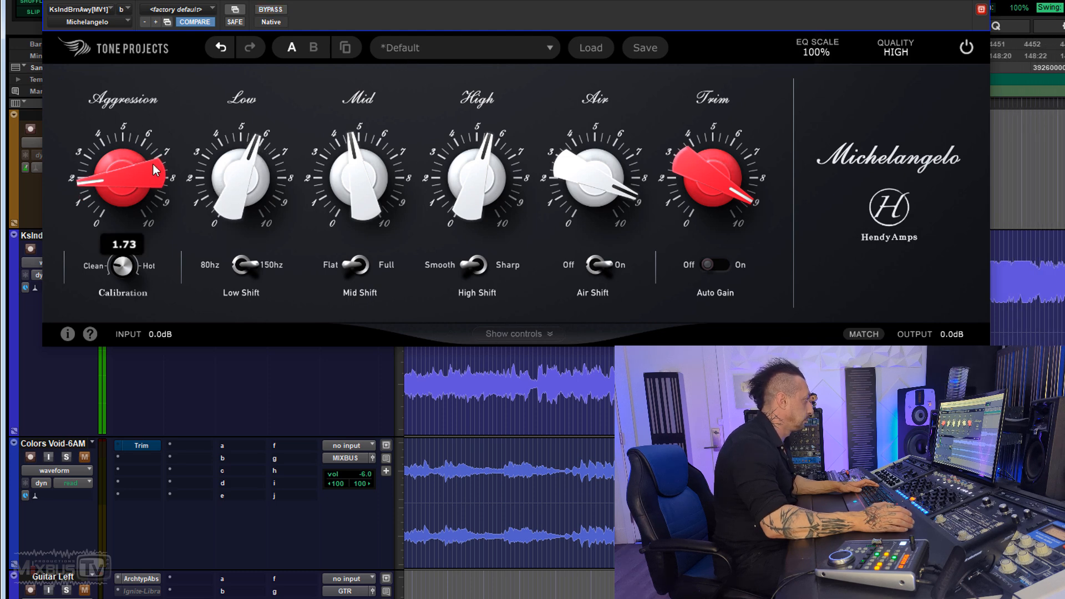
{"action": "left_click", "coordinate": [276, 10]}
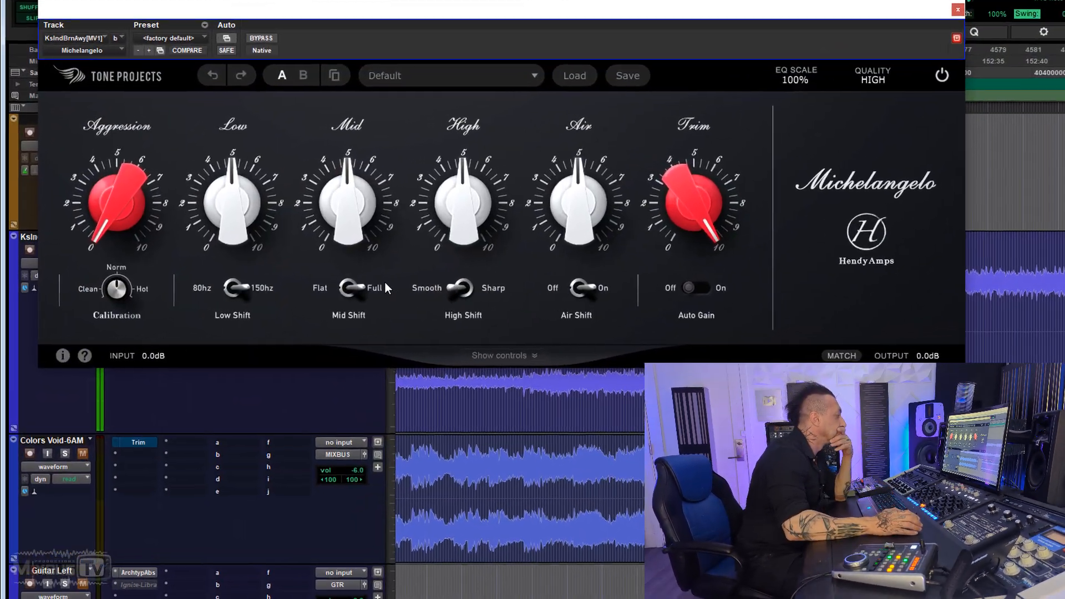
Boost the default settings to about 6.6 on Low, 6.3 on Mid, 6.2 on High and 5.9 on Air.
{"action": "left_click_drag", "start_coordinate": [286, 216], "coordinate": [287, 199]}
{"action": "left_click_drag", "start_coordinate": [360, 173], "coordinate": [361, 157]}
{"action": "left_click_drag", "start_coordinate": [466, 181], "coordinate": [463, 153]}
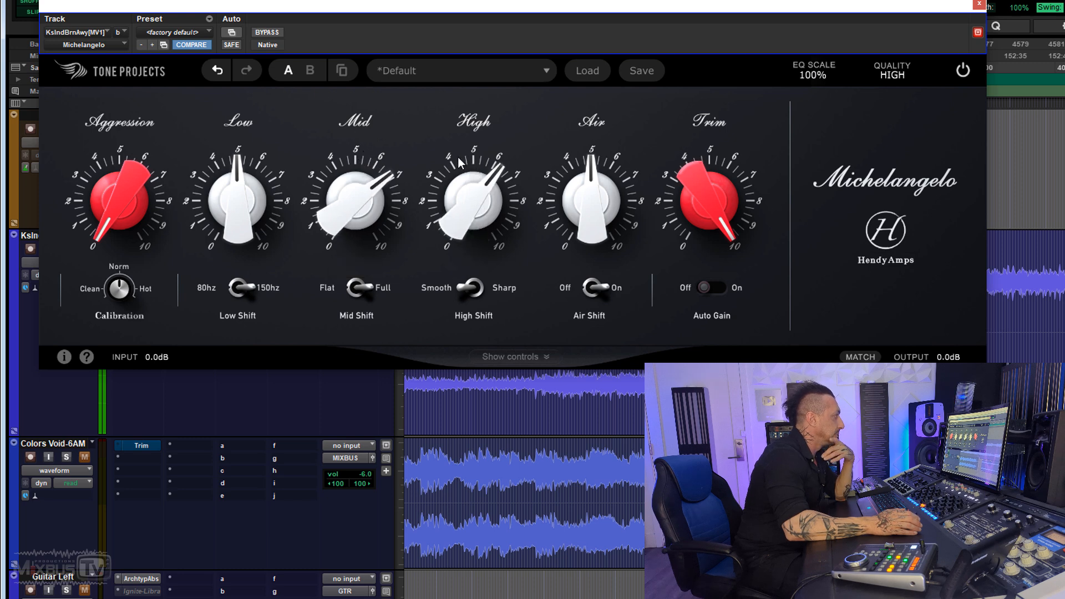
{"action": "left_click_drag", "start_coordinate": [356, 195], "coordinate": [357, 203]}
{"action": "left_click_drag", "start_coordinate": [587, 186], "coordinate": [589, 173]}
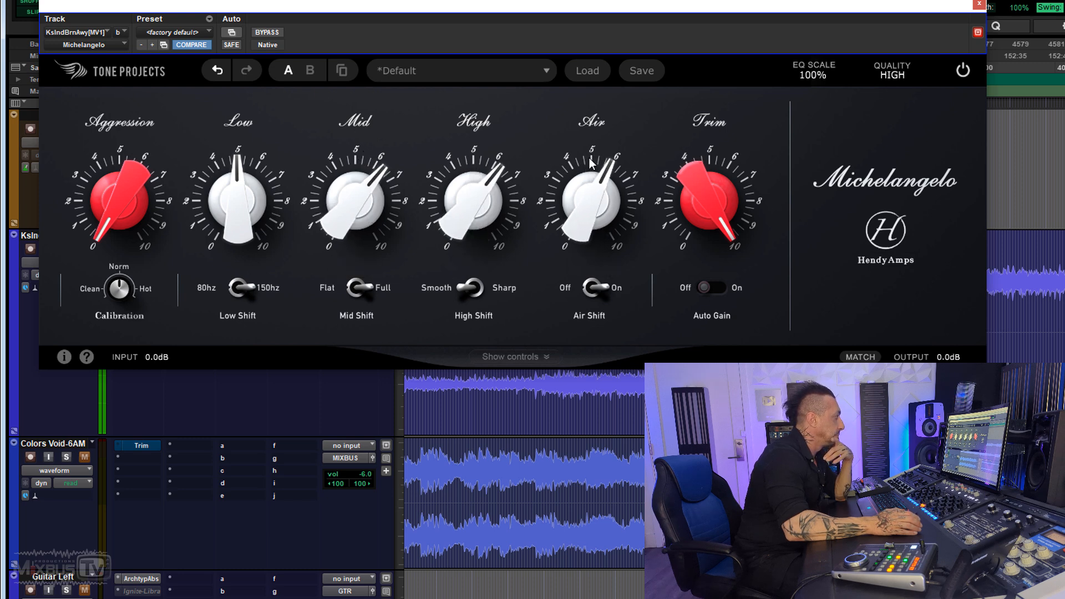
{"action": "left_click_drag", "start_coordinate": [249, 189], "coordinate": [264, 134]}
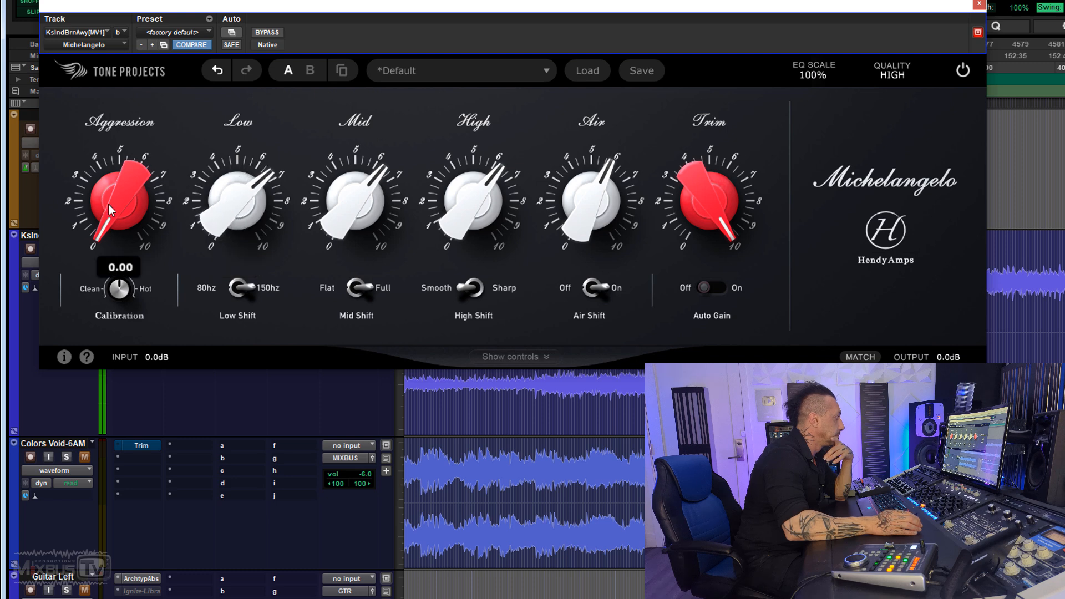
Raise Aggression to about 1.2 and lower Trim to about 9.6.
{"action": "left_click_drag", "start_coordinate": [109, 210], "coordinate": [115, 124]}
{"action": "left_click_drag", "start_coordinate": [108, 214], "coordinate": [104, 221]}
{"action": "left_click_drag", "start_coordinate": [725, 205], "coordinate": [725, 219]}
{"action": "left_click_drag", "start_coordinate": [128, 214], "coordinate": [128, 220]}
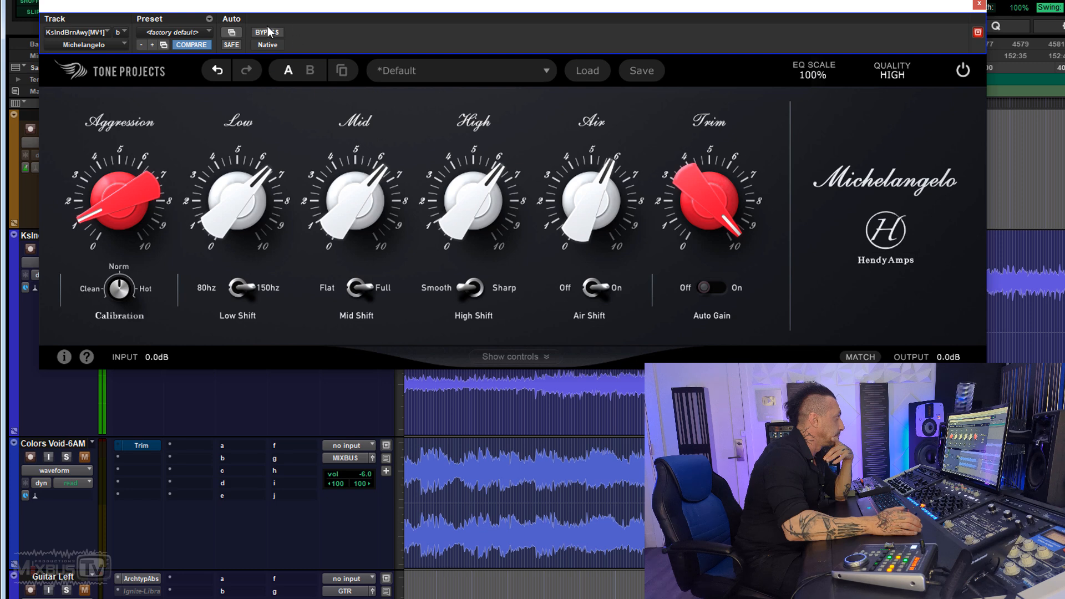
Lower Mid to about 6 and Trim to about 9.2, and compare the result against bypass.
{"action": "mouse_move", "coordinate": [376, 212]}
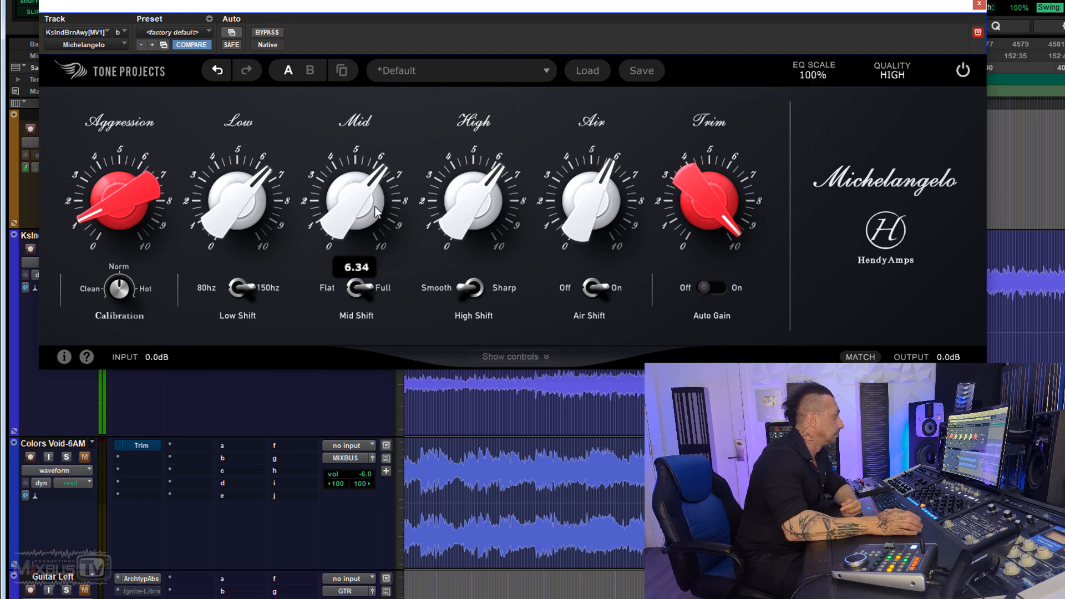
{"action": "mouse_move", "coordinate": [707, 194]}
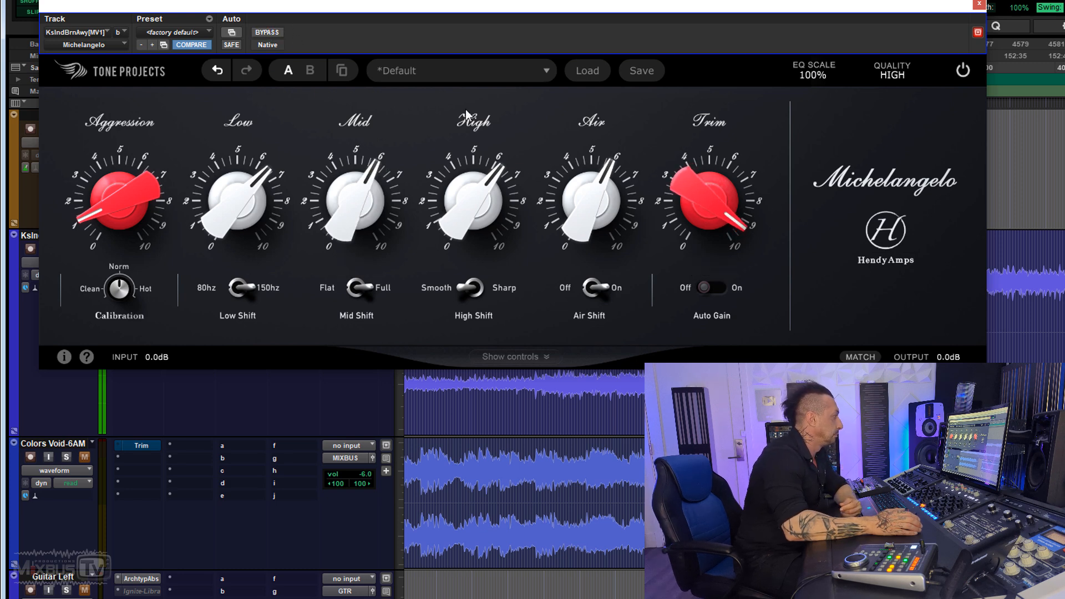
{"action": "left_click", "coordinate": [275, 33]}
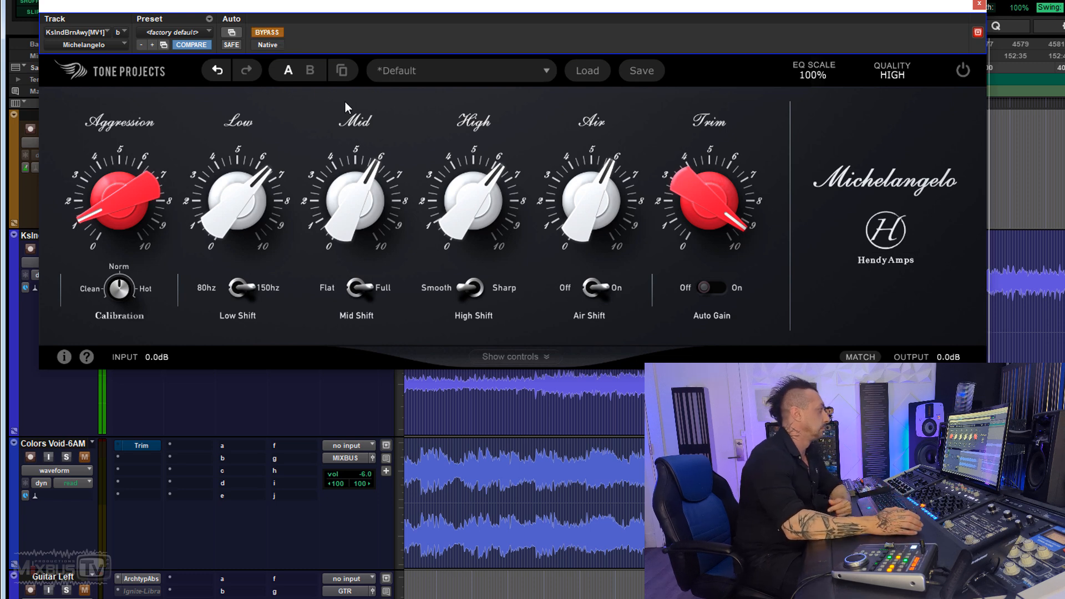
{"action": "left_click", "coordinate": [275, 35]}
Raise Air to about 7.7 and set the processing quality to Pristine.
{"action": "left_click_drag", "start_coordinate": [568, 136], "coordinate": [564, 101]}
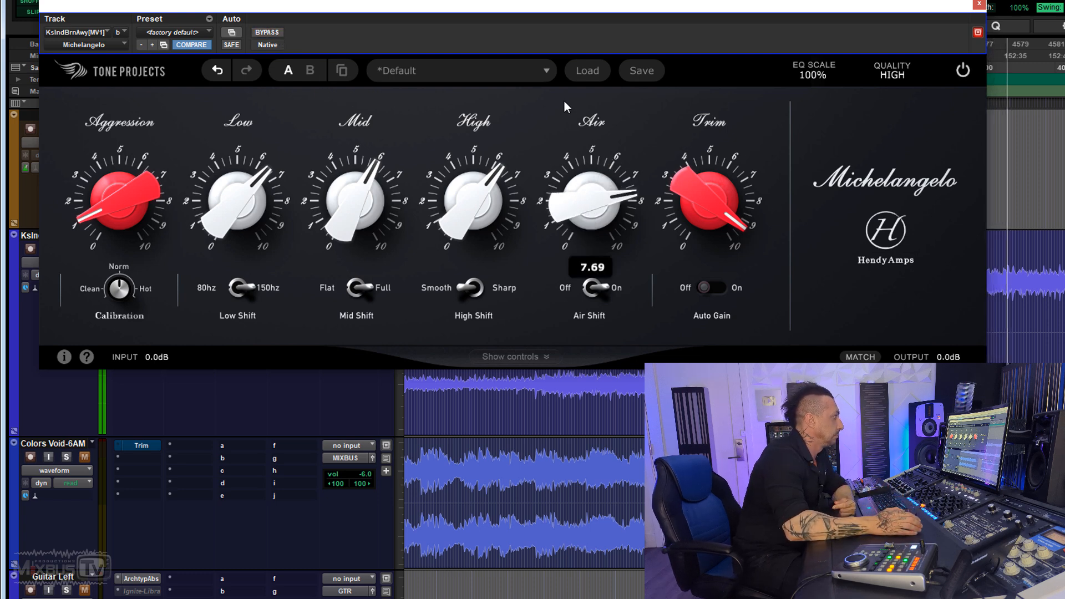
{"action": "left_click", "coordinate": [892, 75]}
{"action": "left_click", "coordinate": [899, 162]}
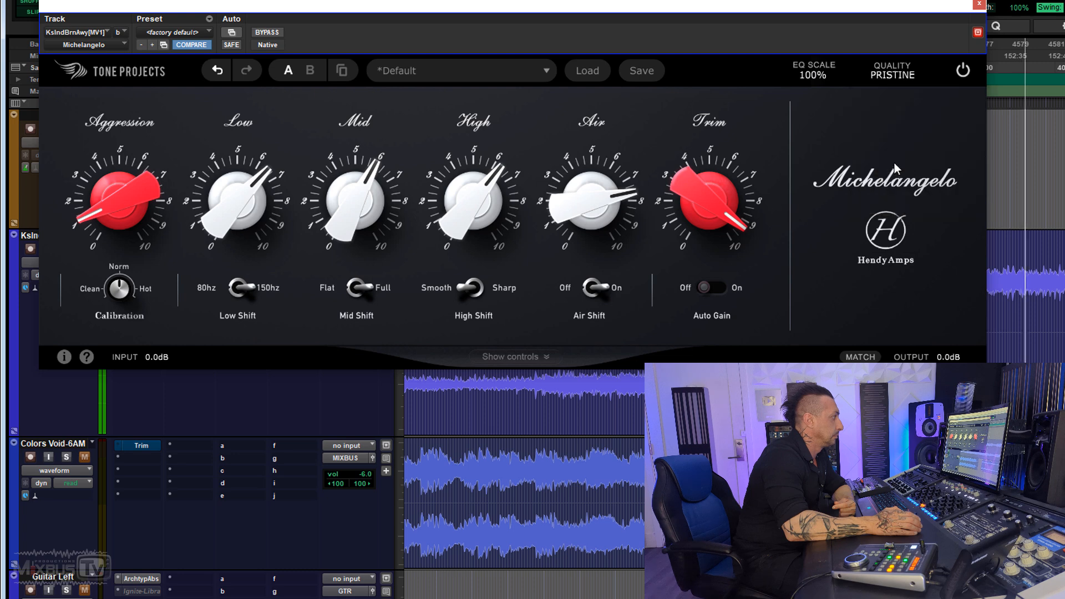
Lower Trim to about 9.03 while comparing against bypass, and raise Aggression to about 1.9.
{"action": "left_click", "coordinate": [272, 33]}
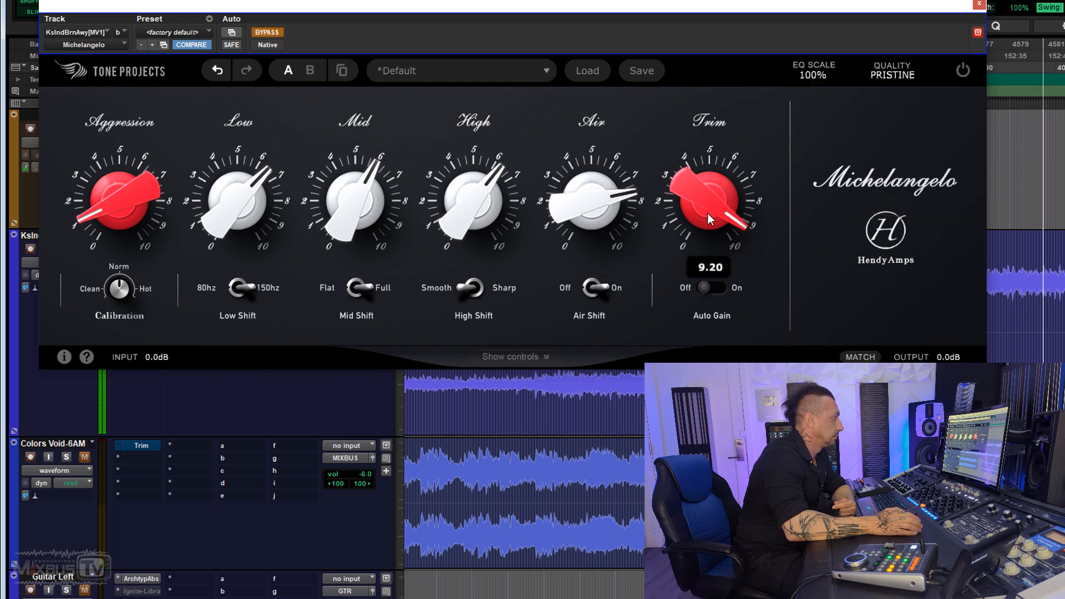
{"action": "left_click", "coordinate": [274, 32]}
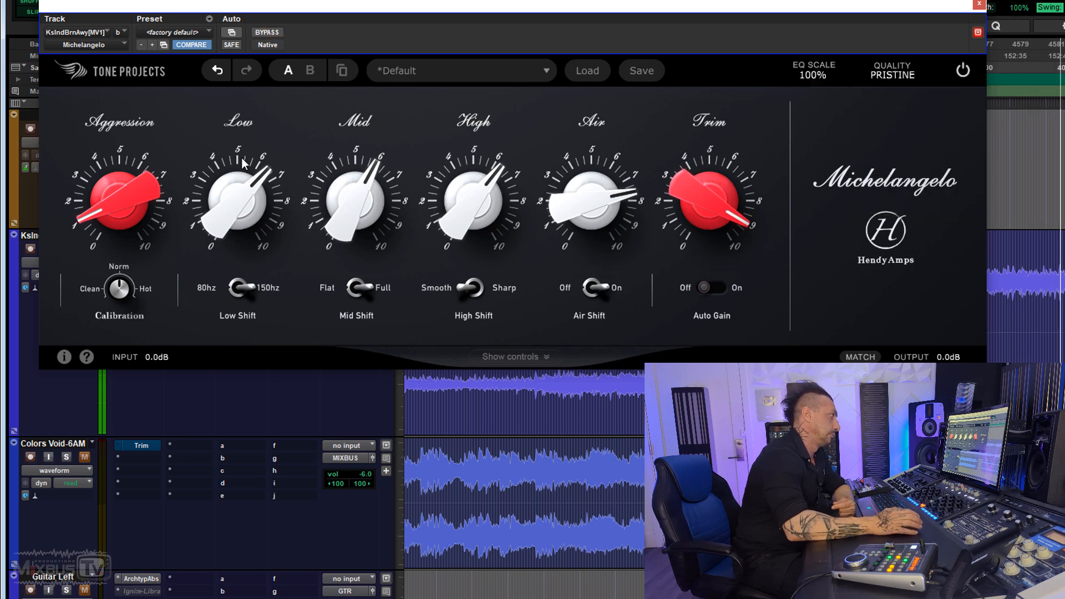
{"action": "left_click_drag", "start_coordinate": [176, 161], "coordinate": [106, 175]}
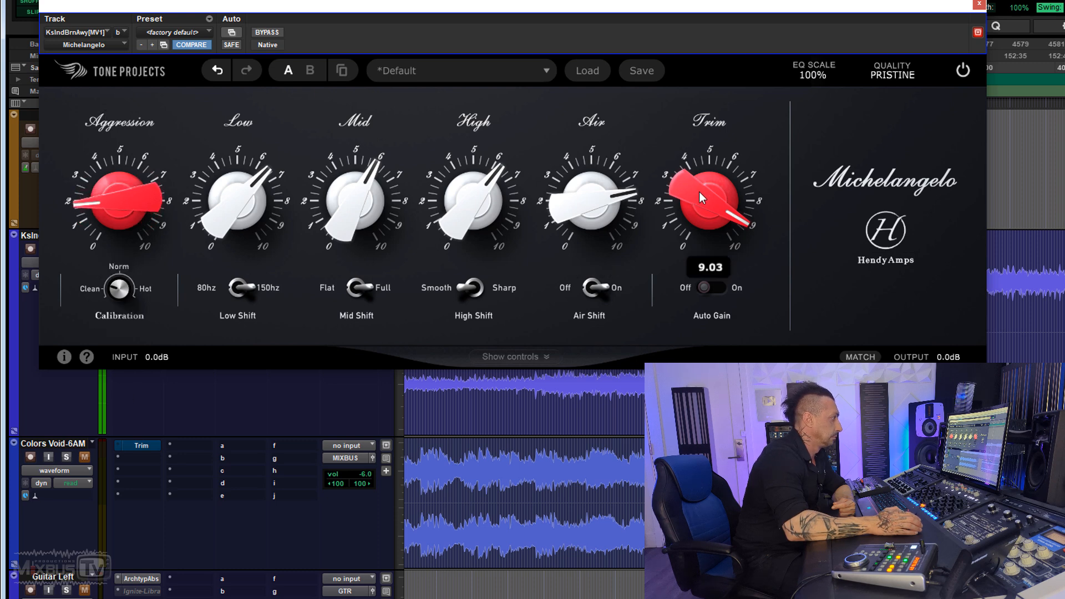
Lower Trim to 8.45 and compare the result against bypass.
{"action": "left_click_drag", "start_coordinate": [708, 206], "coordinate": [708, 224]}
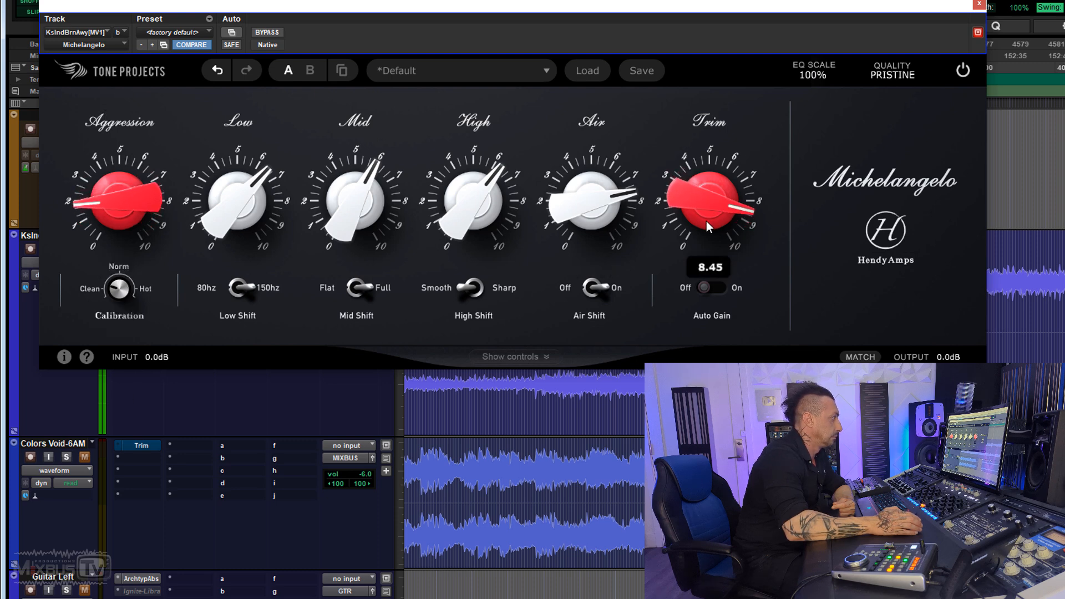
{"action": "left_click", "coordinate": [277, 32]}
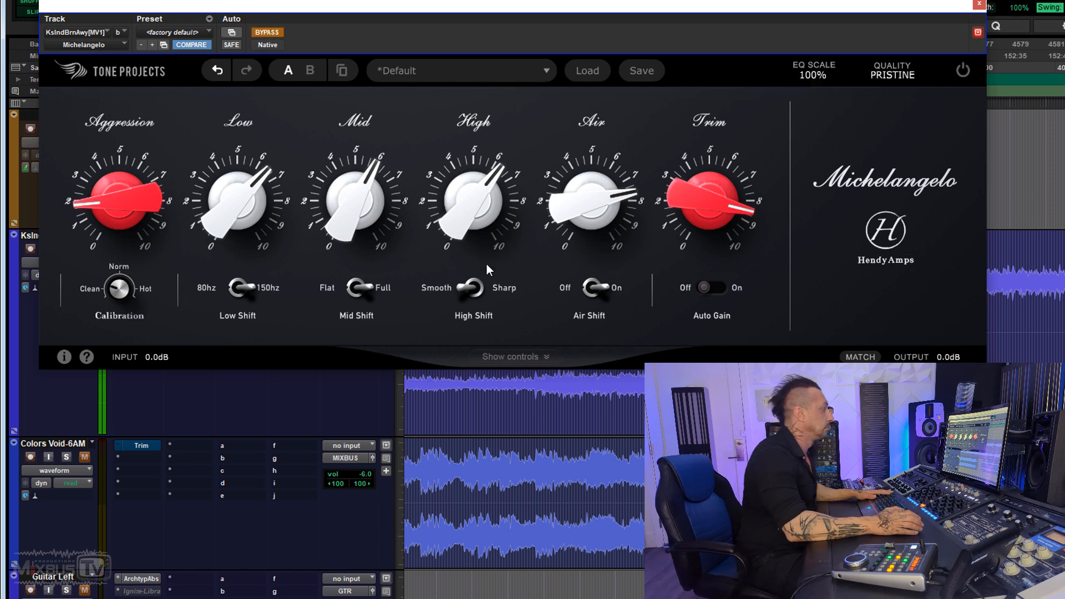
{"action": "left_click", "coordinate": [263, 35]}
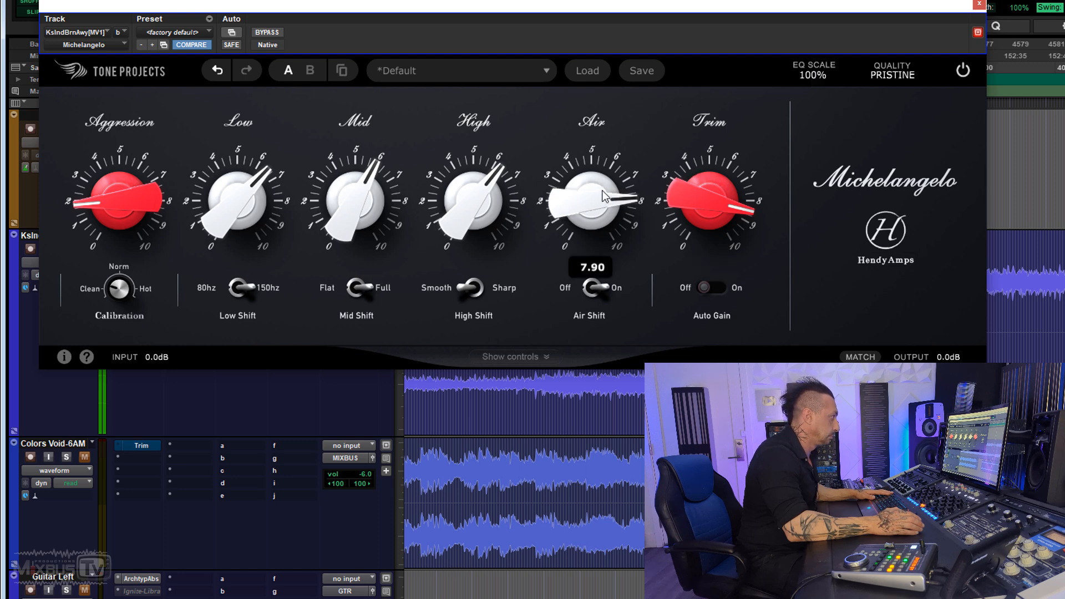
Raise Air to 7.90 and High slightly, and compare the processed track against bypass several times.
{"action": "left_click", "coordinate": [268, 35]}
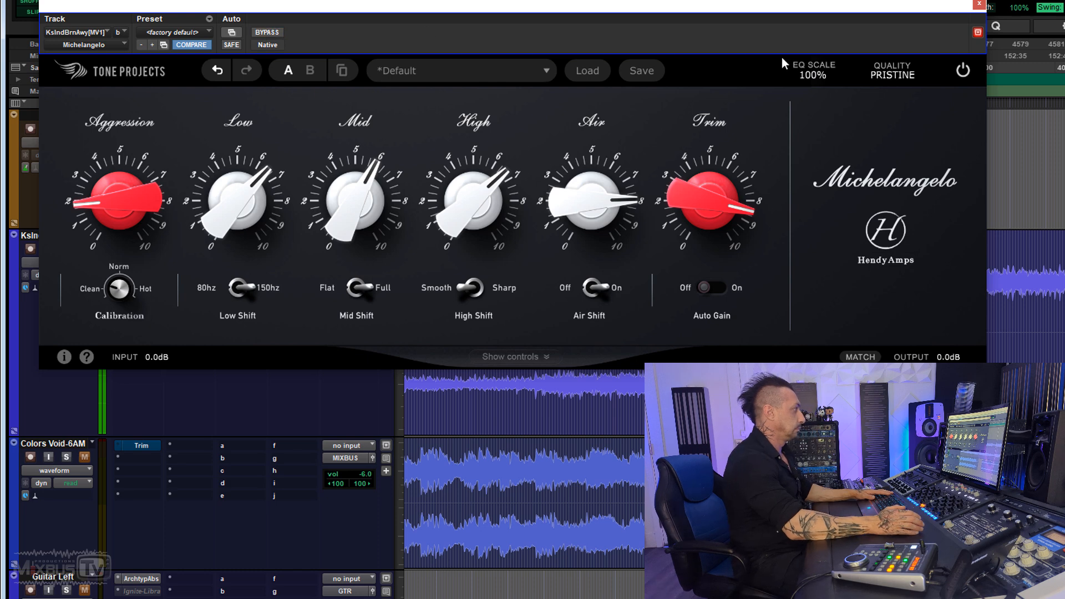
{"action": "left_click", "coordinate": [267, 34]}
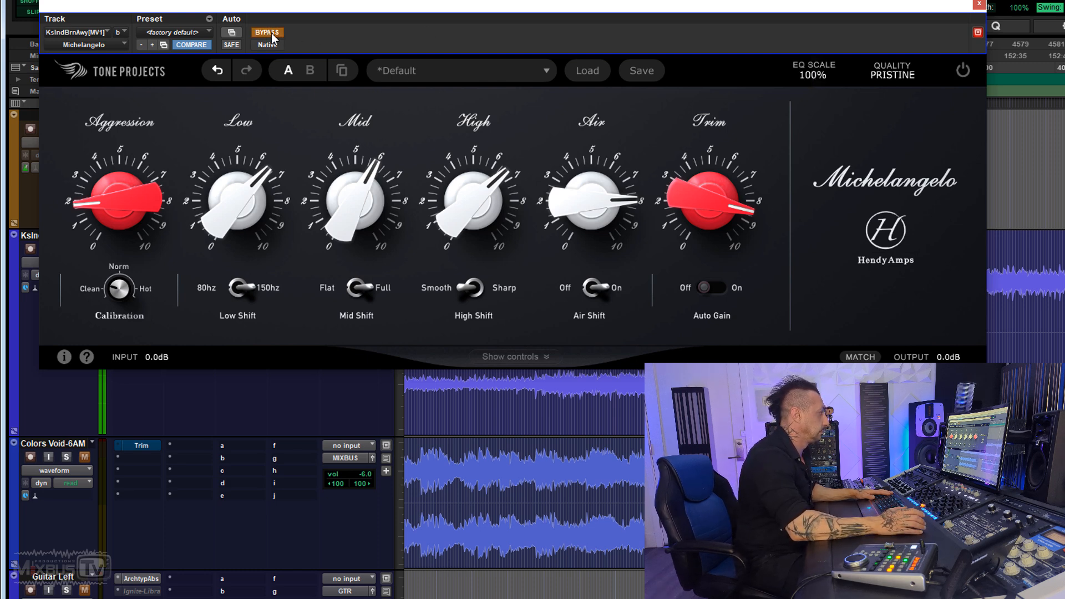
{"action": "left_click", "coordinate": [272, 35]}
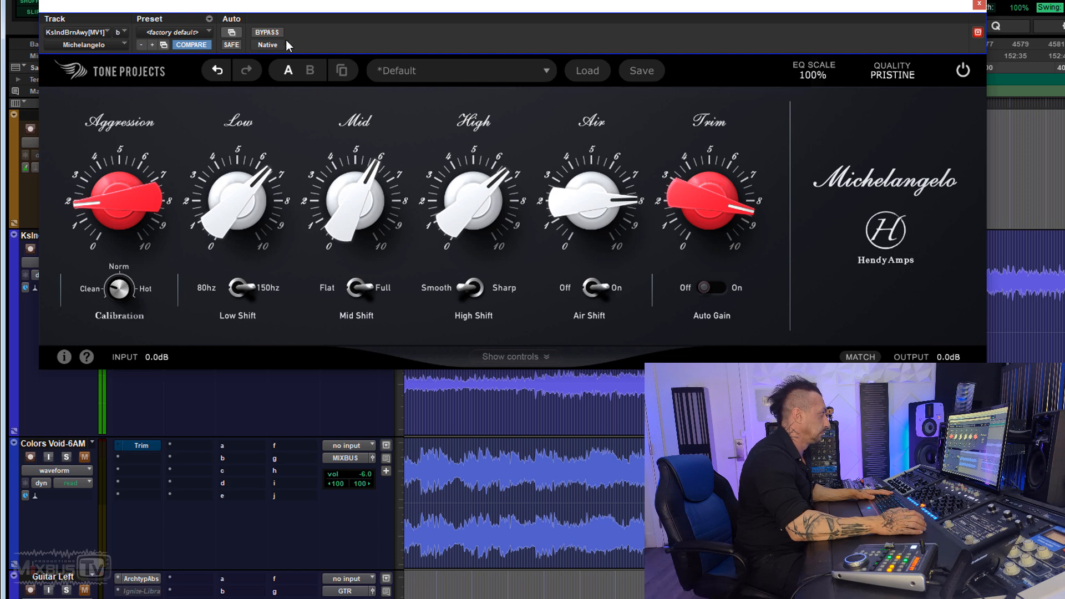
{"action": "left_click", "coordinate": [267, 34]}
{"action": "left_click", "coordinate": [269, 34]}
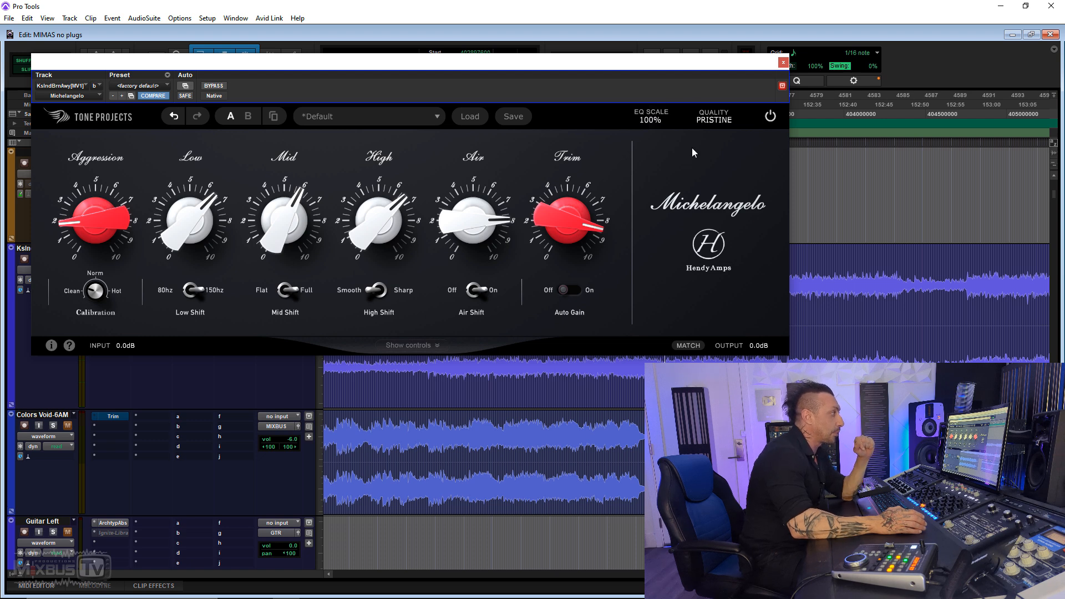
Review the playback and rendering quality options, and inspect the current settings of the EQ bands.
{"action": "left_click", "coordinate": [714, 122]}
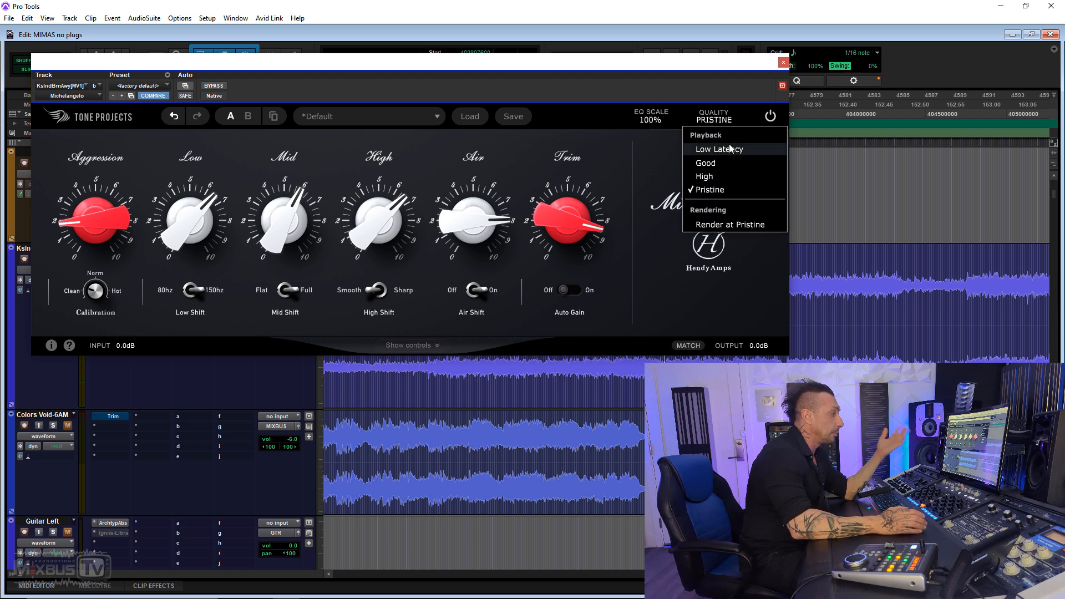
{"action": "left_click", "coordinate": [653, 154]}
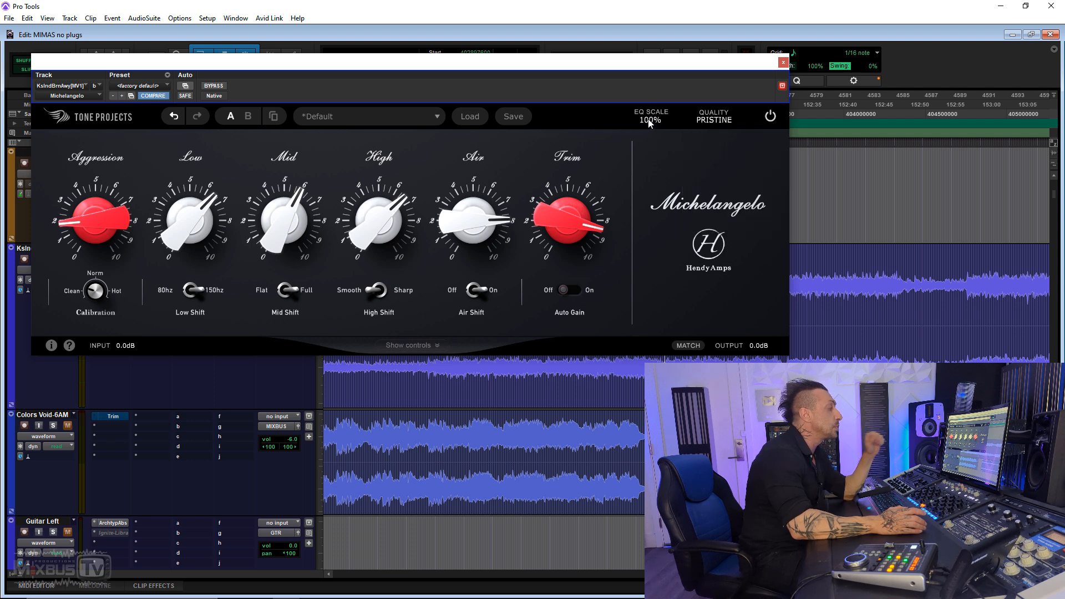
{"action": "mouse_move", "coordinate": [553, 224]}
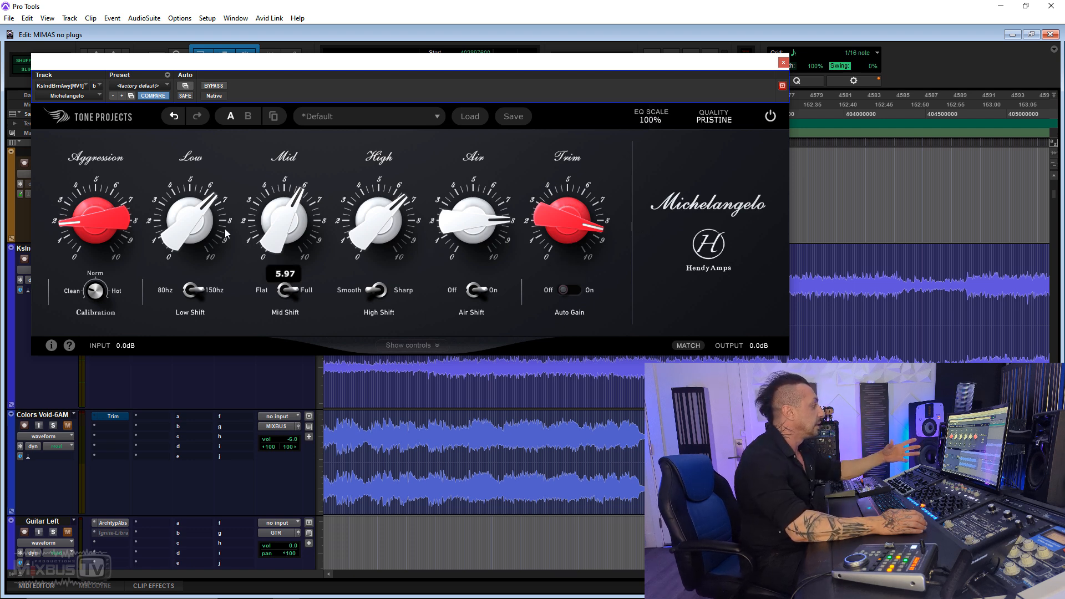
{"action": "mouse_move", "coordinate": [481, 235]}
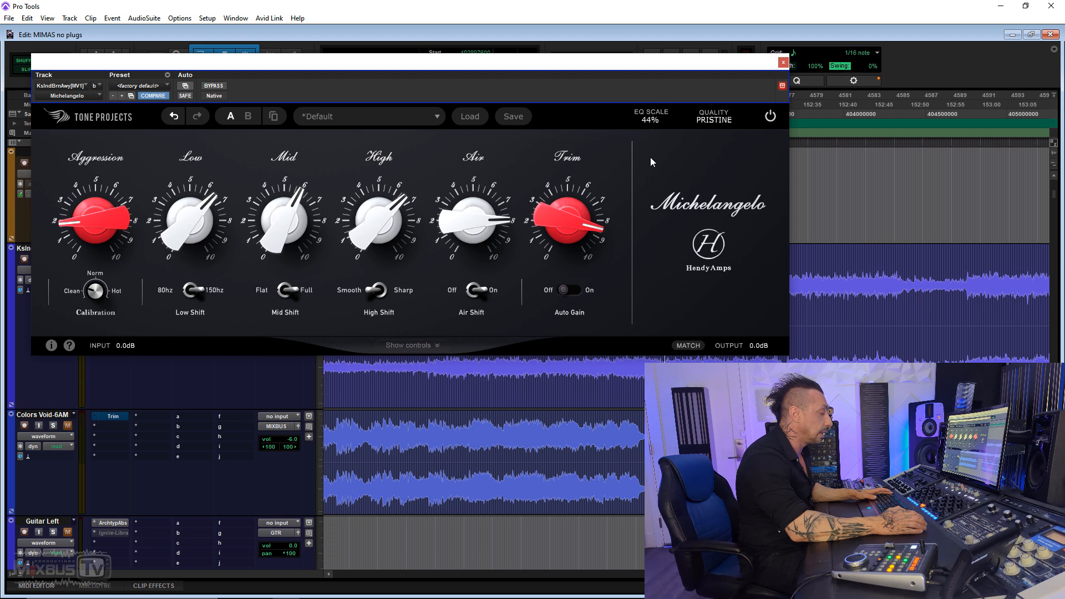
Try the EQ Scale at 44% and 143%, and reset it to 100%.
{"action": "left_click_drag", "start_coordinate": [650, 158], "coordinate": [649, 158]}
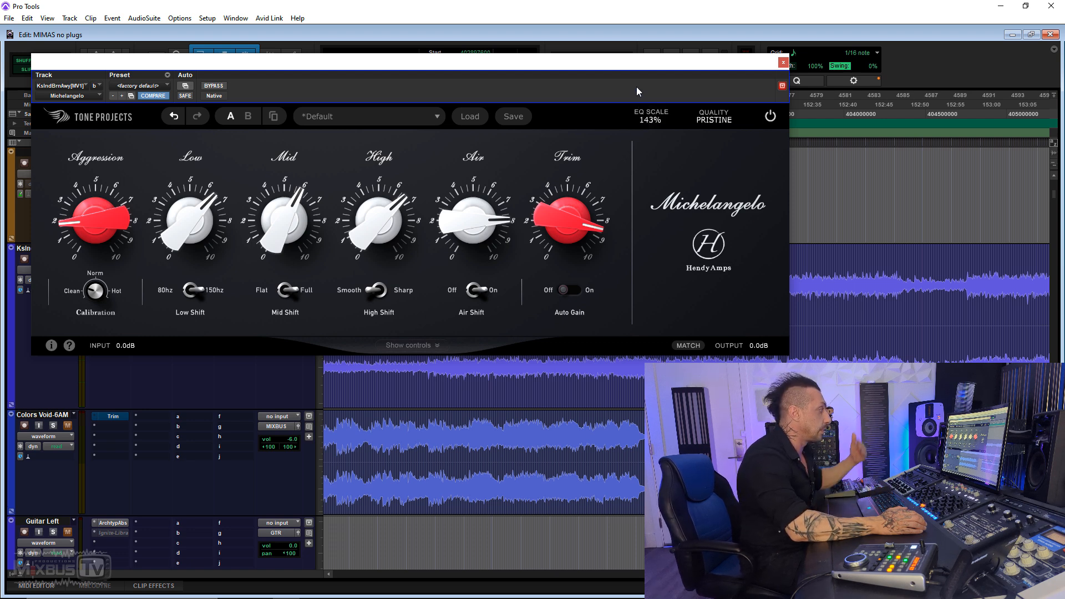
{"action": "left_click_drag", "start_coordinate": [650, 119], "coordinate": [651, 122]}
{"action": "key", "text": "alt"}
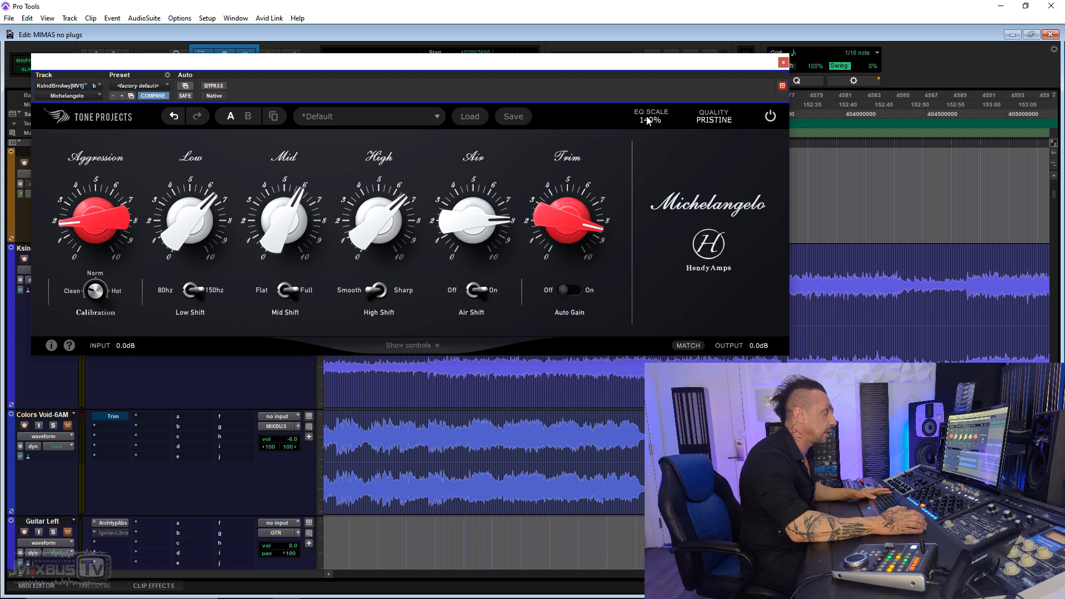
Play the track while raising EQ Scale to about 173% and lowering it to 113%, and compare against bypass.
{"action": "key", "text": "space"}
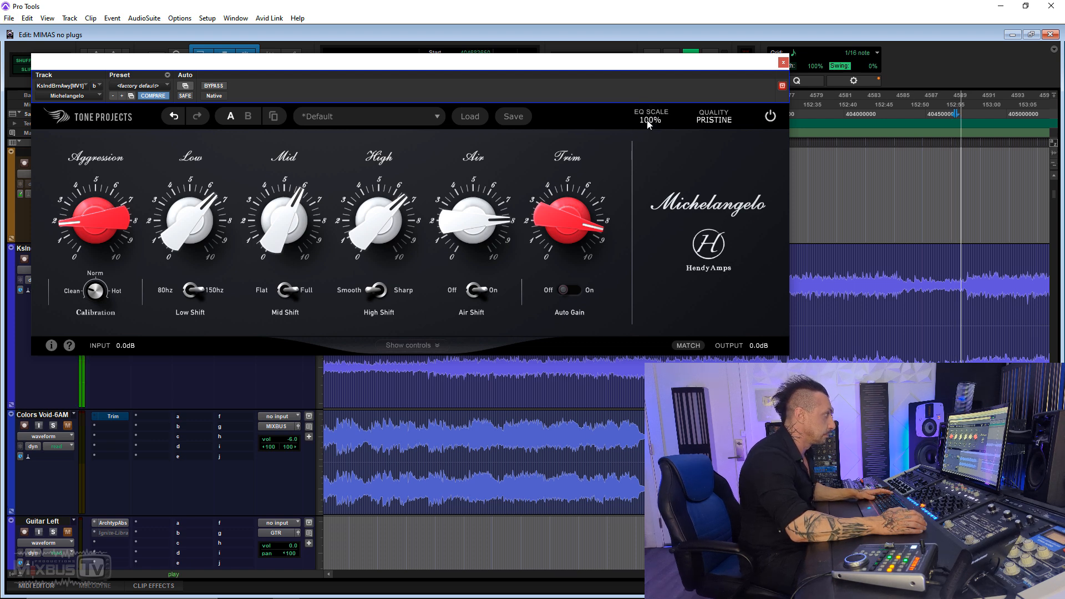
{"action": "left_click_drag", "start_coordinate": [649, 121], "coordinate": [657, 67]}
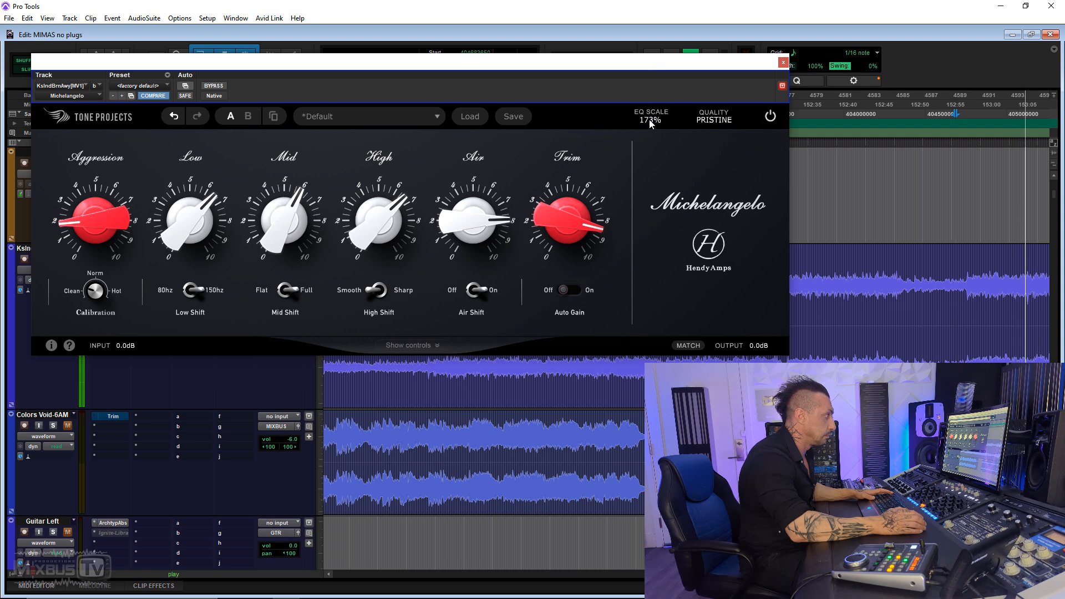
{"action": "left_click_drag", "start_coordinate": [649, 135], "coordinate": [627, 161]}
{"action": "left_click", "coordinate": [214, 86]}
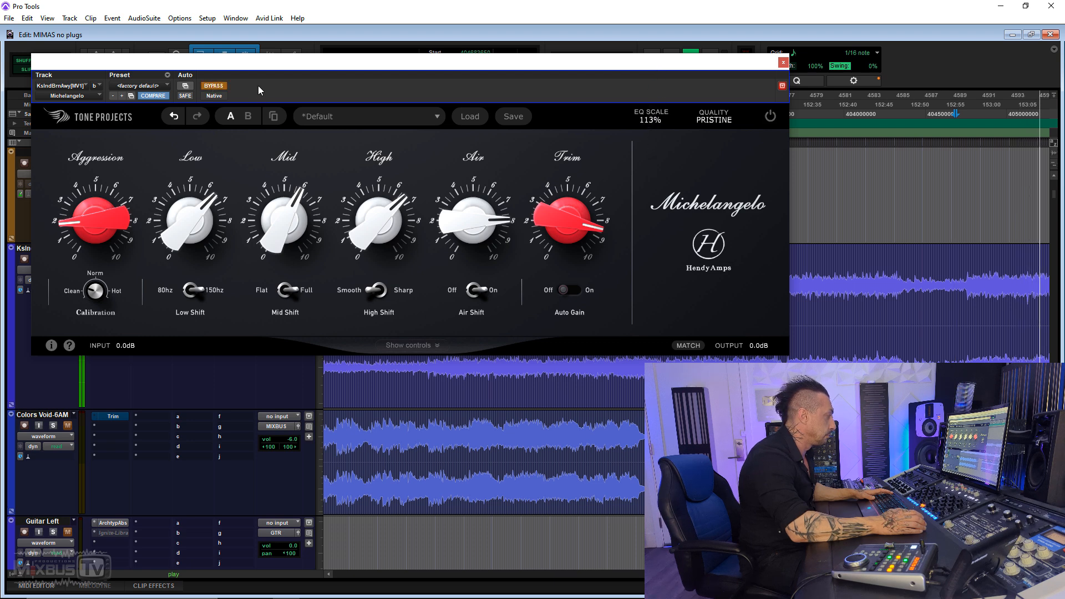
{"action": "left_click", "coordinate": [214, 86]}
Audition EQ Scale at -15% and 160%, compare against bypass, and reset the scale to 100%.
{"action": "left_click_drag", "start_coordinate": [640, 123], "coordinate": [643, 211]}
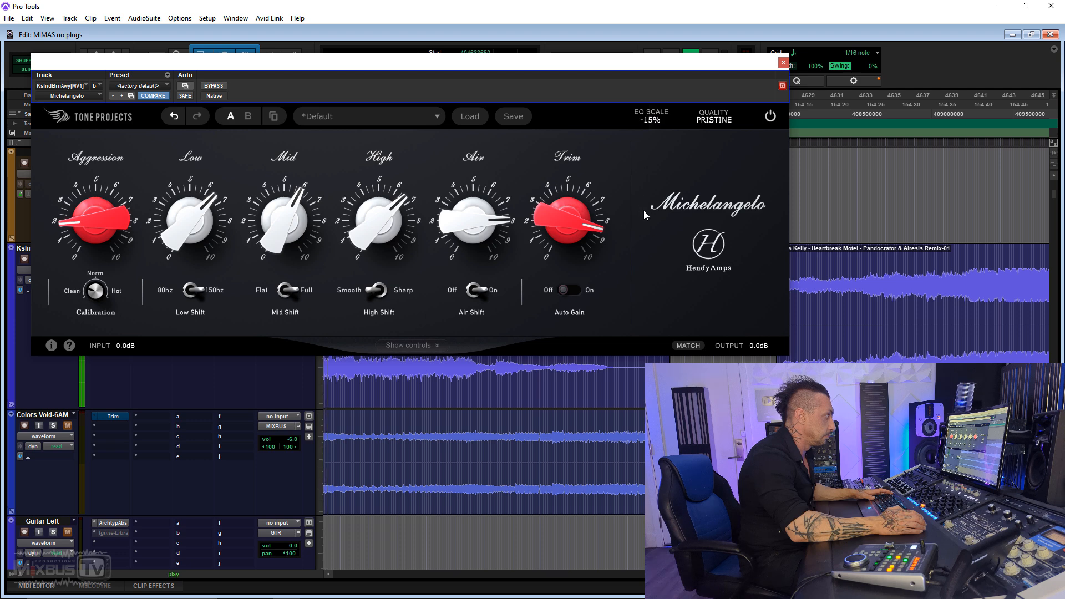
{"action": "left_click_drag", "start_coordinate": [639, 122], "coordinate": [636, 72]}
{"action": "left_click", "coordinate": [214, 86]}
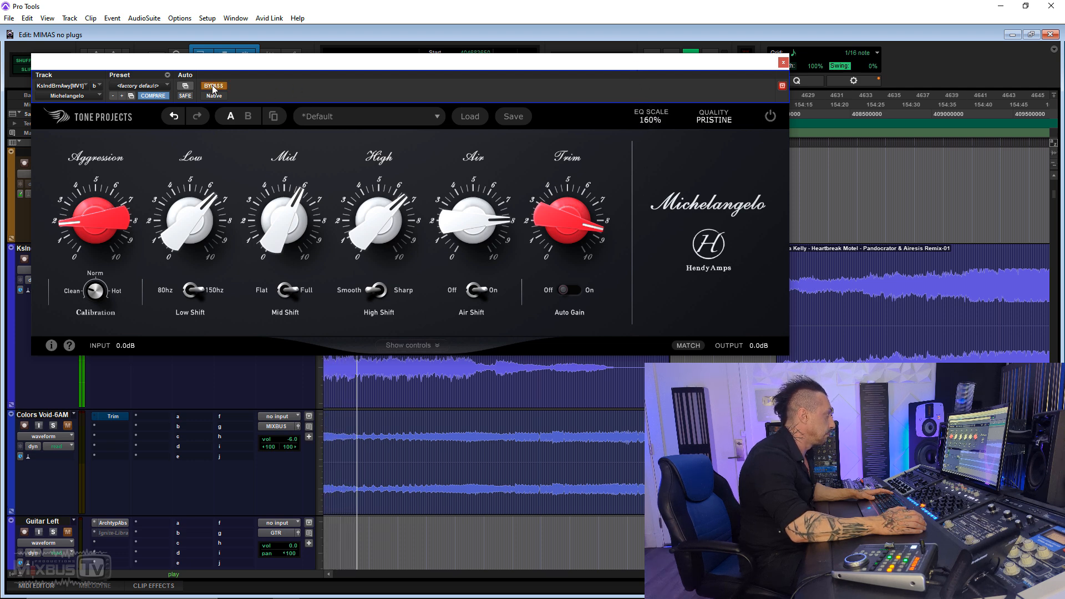
{"action": "left_click", "coordinate": [214, 86]}
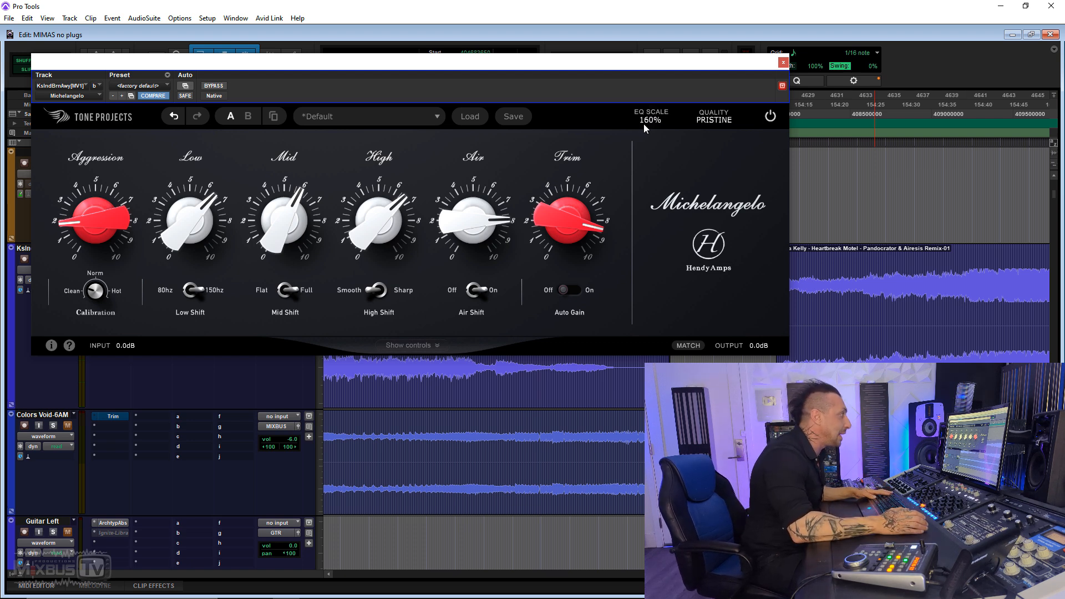
{"action": "key", "text": "alt"}
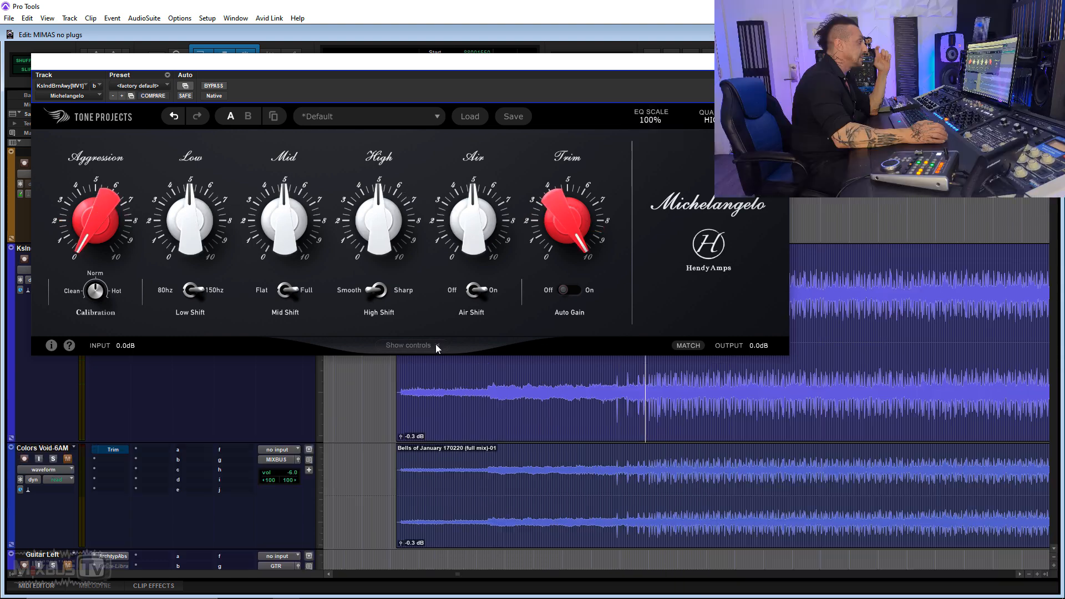
Expand the Michelangelo advanced controls and move the plug-in window so the full interface is in view.
{"action": "left_click", "coordinate": [436, 346]}
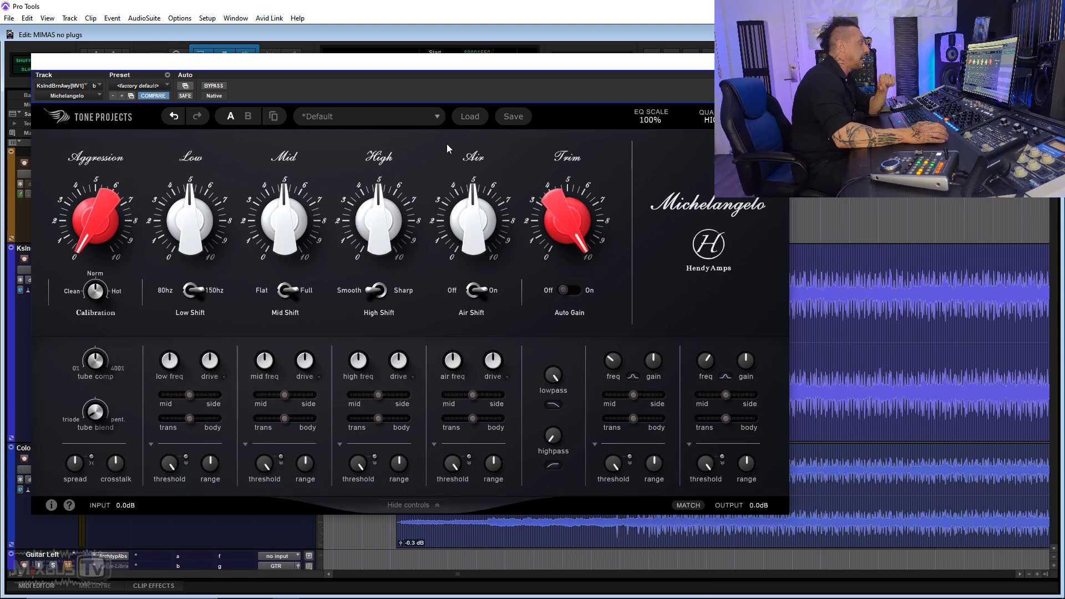
{"action": "left_click_drag", "start_coordinate": [431, 67], "coordinate": [410, 51]}
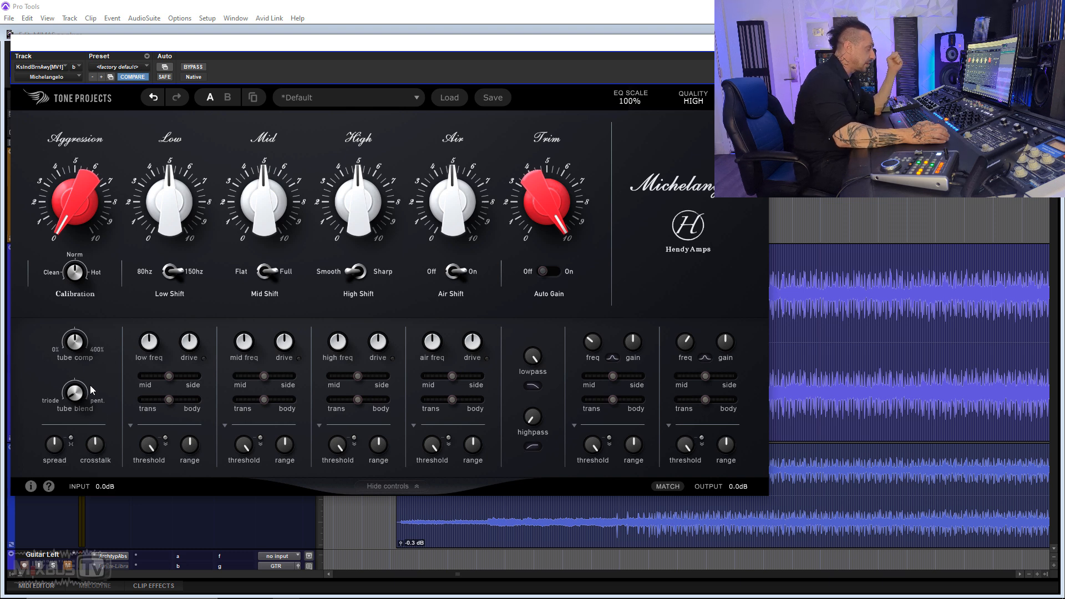
{"action": "mouse_move", "coordinate": [64, 367]}
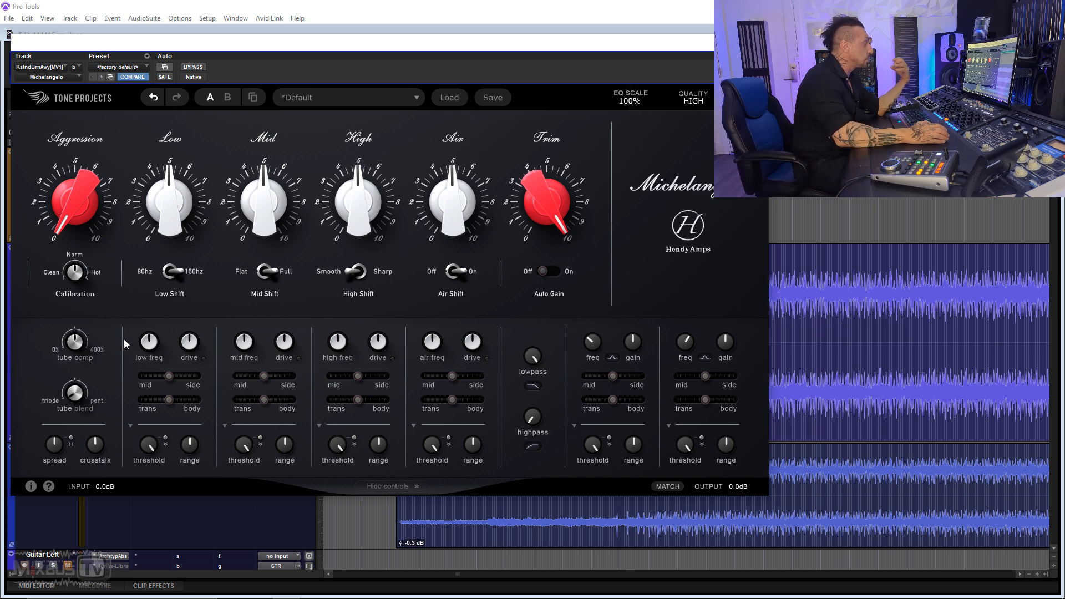
Try out the Aggression, tube comp and tube blend knobs before playback.
{"action": "mouse_move", "coordinate": [82, 201]}
{"action": "left_mouse_down"}
{"action": "mouse_move", "coordinate": [67, 139]}
{"action": "mouse_move", "coordinate": [70, 216]}
{"action": "left_mouse_up"}
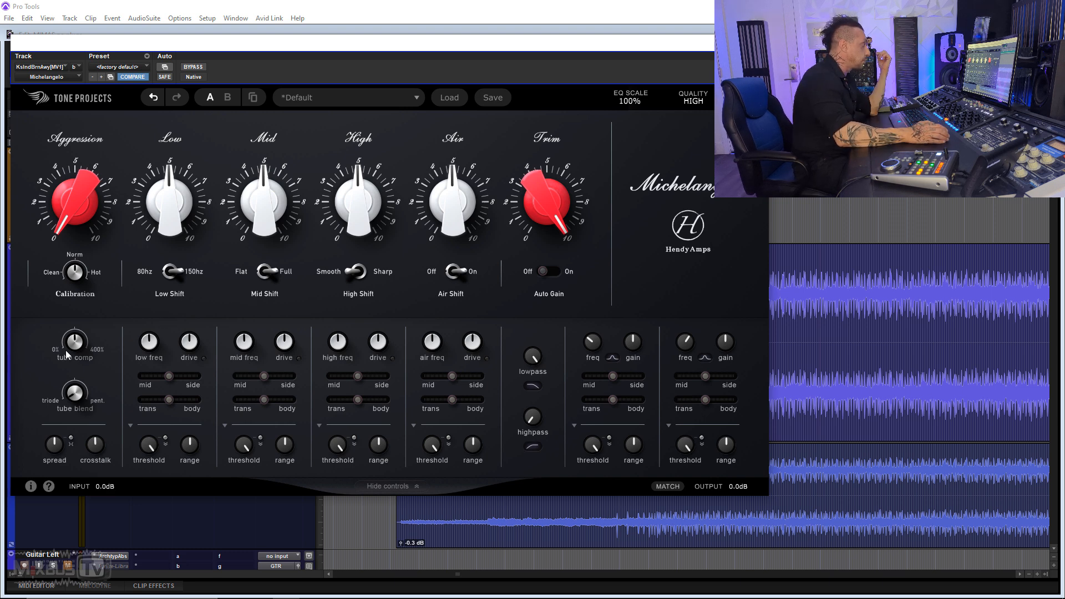
{"action": "left_click_drag", "start_coordinate": [74, 341], "coordinate": [68, 224]}
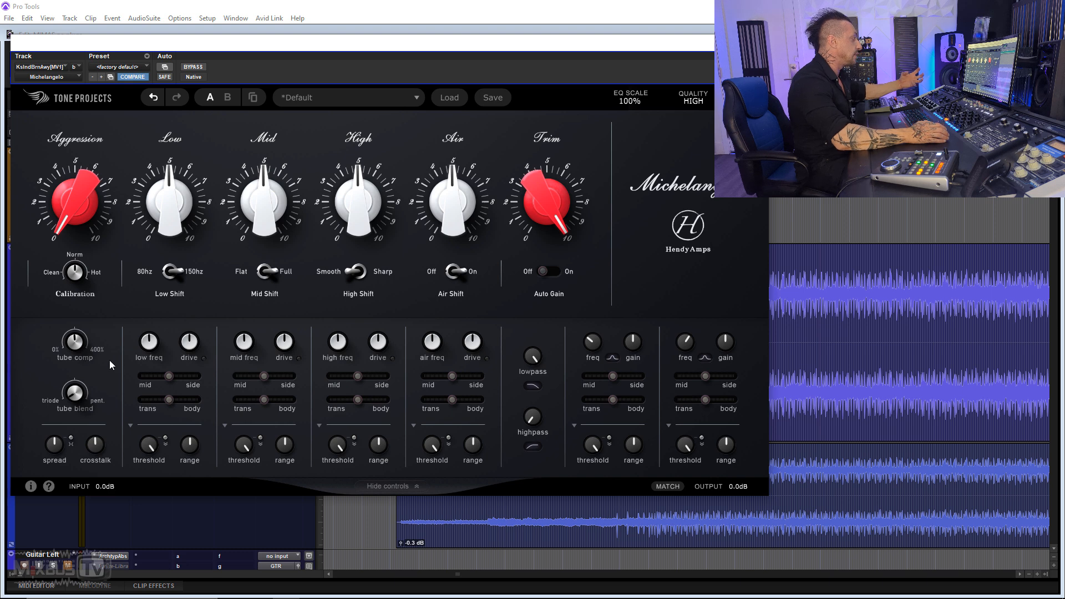
{"action": "mouse_move", "coordinate": [78, 402]}
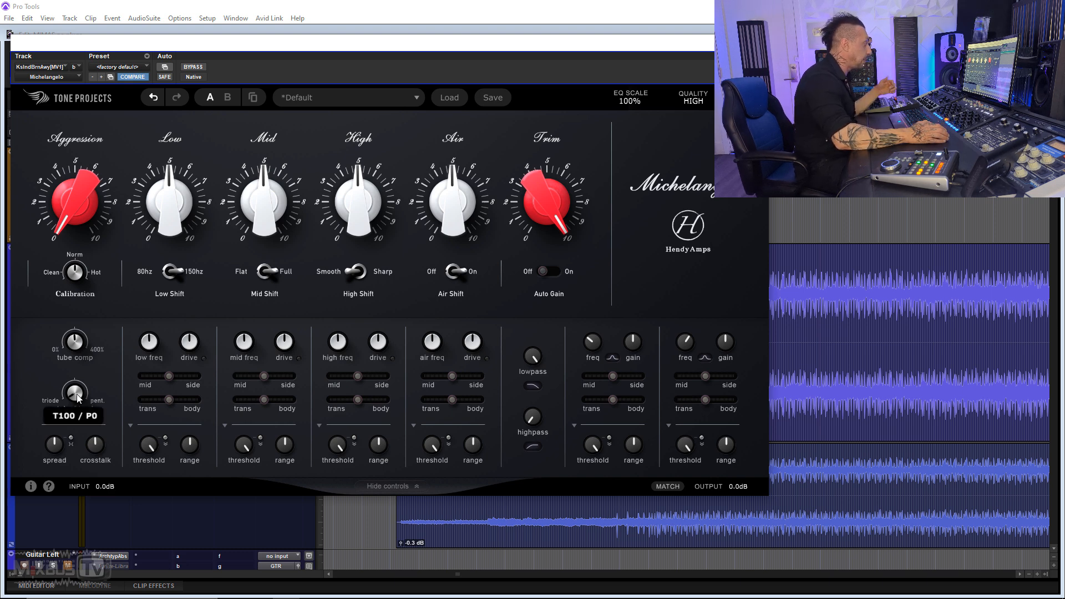
{"action": "left_click_drag", "start_coordinate": [79, 397], "coordinate": [61, 6]}
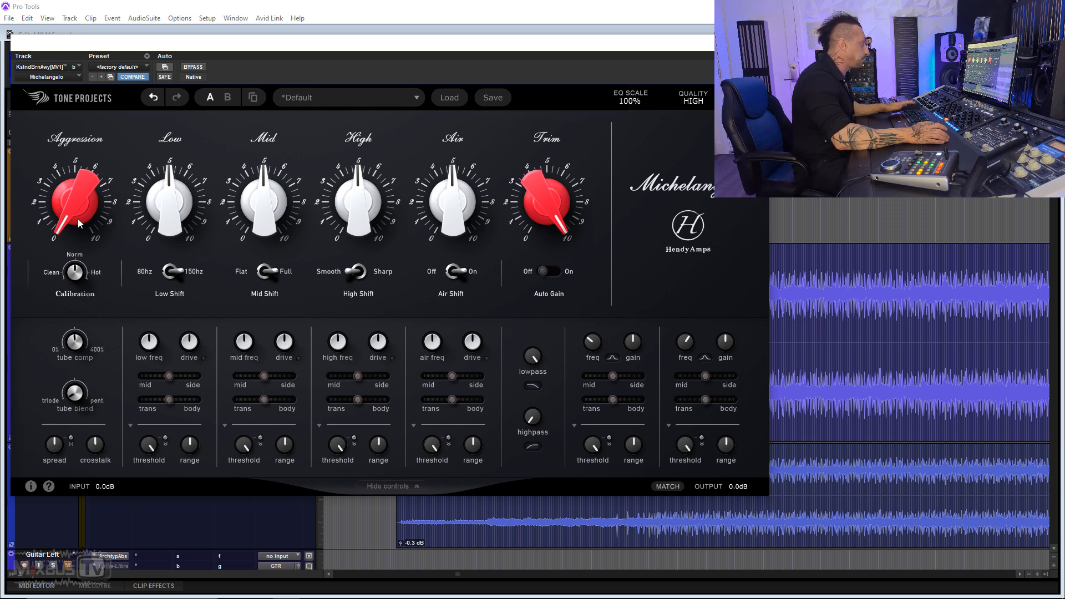
Raise Aggression to about 2 and compare the playing track against bypass.
{"action": "left_click_drag", "start_coordinate": [77, 218], "coordinate": [72, 139]}
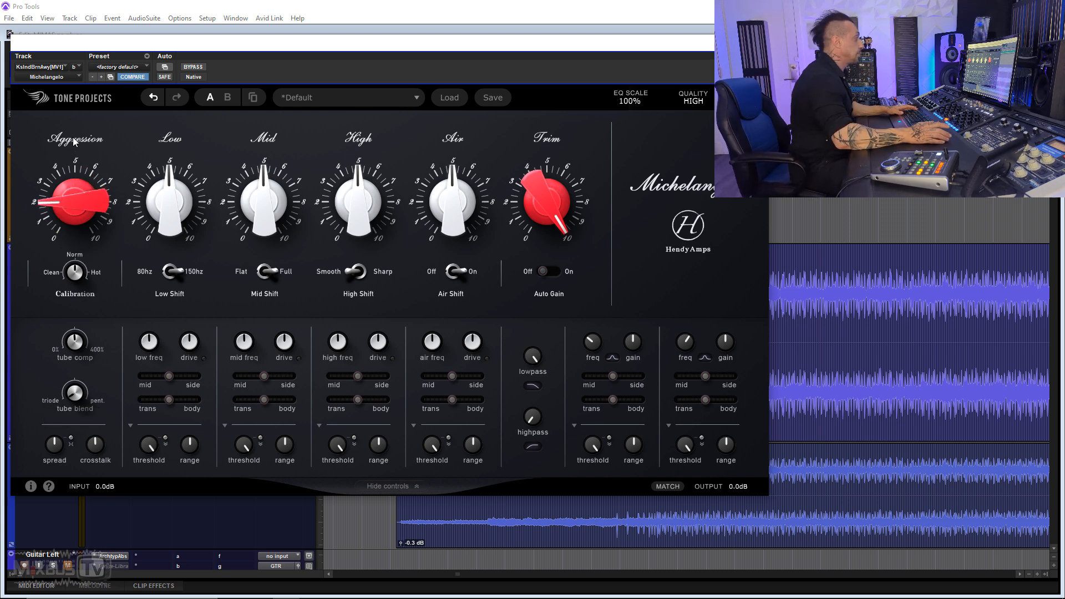
{"action": "mouse_move", "coordinate": [79, 276]}
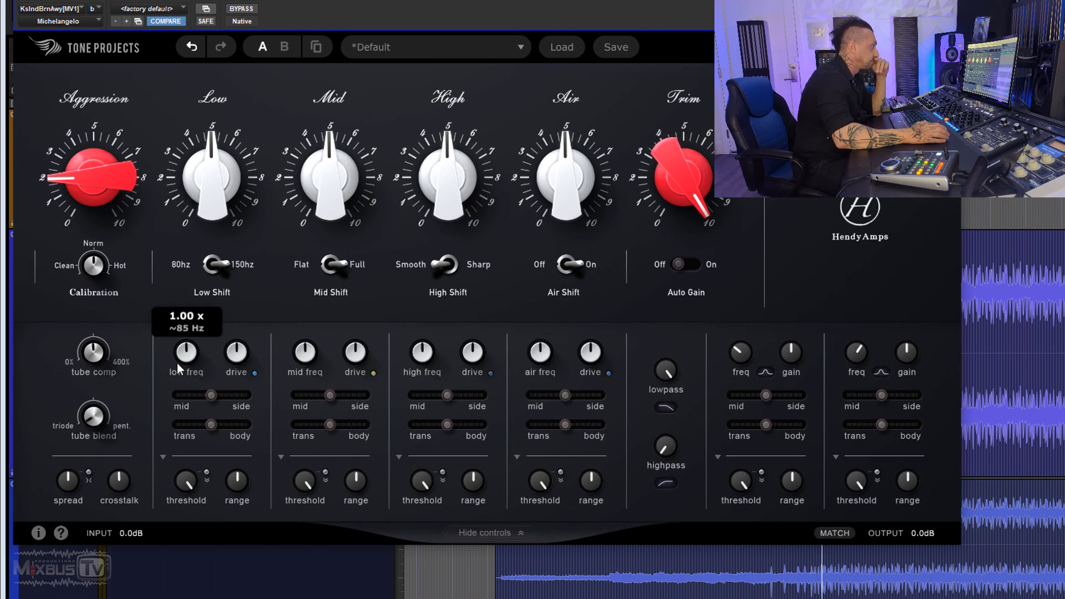
{"action": "left_click", "coordinate": [246, 10]}
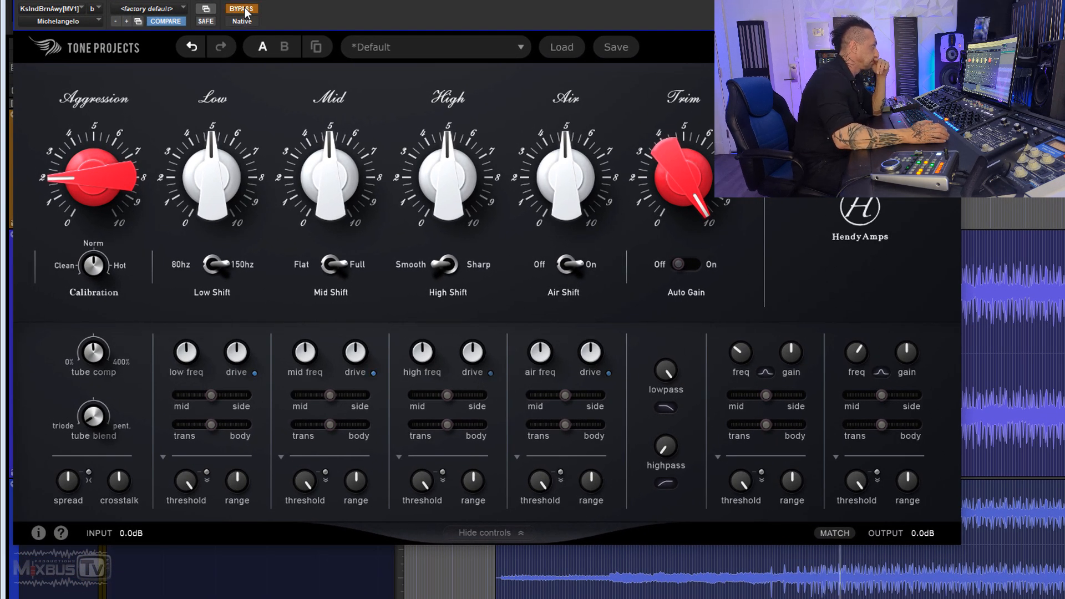
{"action": "left_click", "coordinate": [246, 9]}
Set tube blend to T0 / P100, sweep tube comp from 0% upward and back to centre, and turn Calibration to Clean.
{"action": "mouse_move", "coordinate": [95, 362]}
{"action": "left_mouse_down"}
{"action": "mouse_move", "coordinate": [118, 85]}
{"action": "mouse_move", "coordinate": [125, 337]}
{"action": "mouse_move", "coordinate": [102, 432]}
{"action": "mouse_move", "coordinate": [101, 356]}
{"action": "left_mouse_up"}
{"action": "left_click_drag", "start_coordinate": [96, 417], "coordinate": [118, 31]}
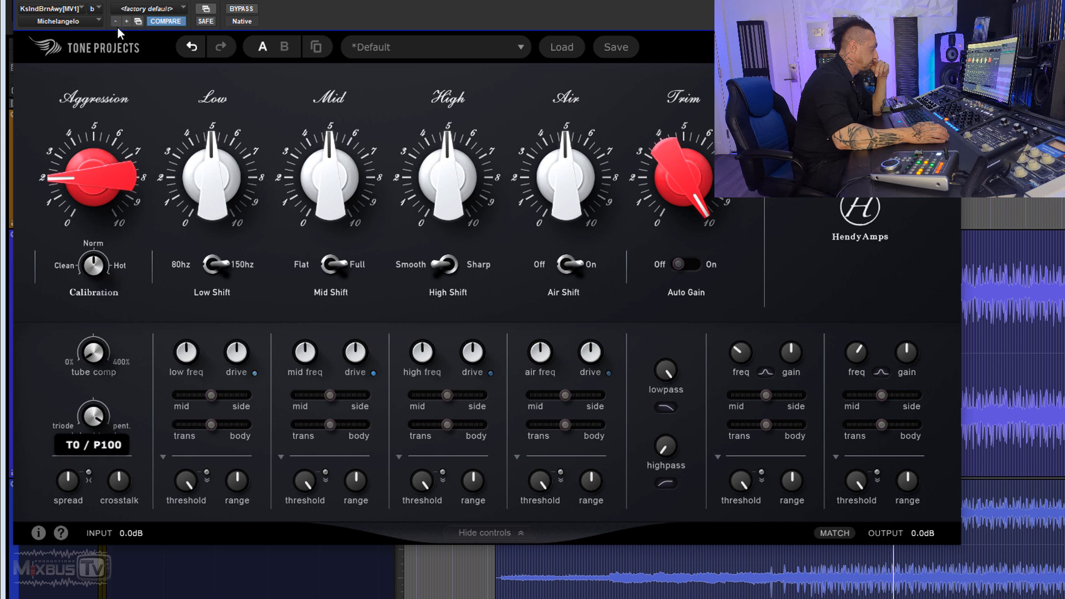
{"action": "left_click_drag", "start_coordinate": [86, 346], "coordinate": [121, 69]}
{"action": "left_click_drag", "start_coordinate": [102, 354], "coordinate": [98, 419]}
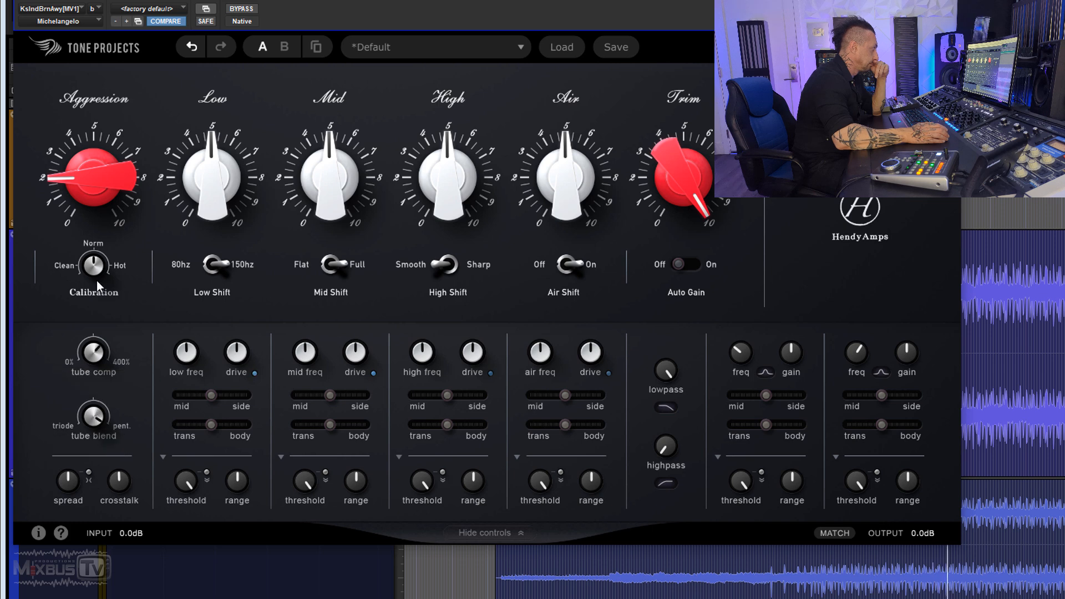
{"action": "left_click_drag", "start_coordinate": [98, 353], "coordinate": [97, 192]}
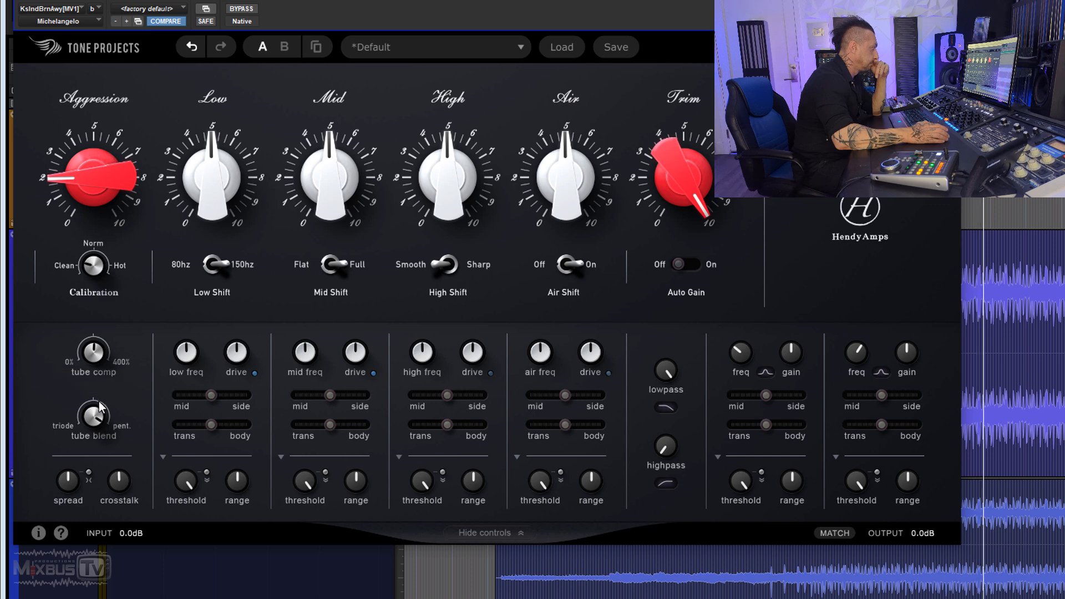
Sweep tube blend between triode and pentode during playback, compare against bypass, and lower Trim slightly.
{"action": "left_click_drag", "start_coordinate": [95, 427], "coordinate": [97, 569]}
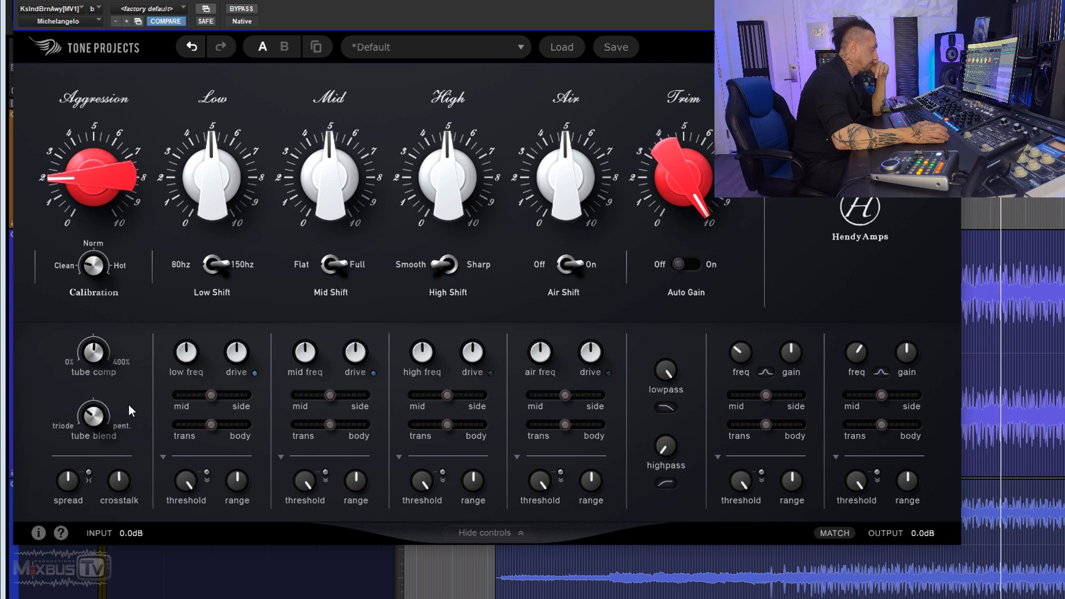
{"action": "left_click_drag", "start_coordinate": [94, 419], "coordinate": [120, 188]}
{"action": "left_click", "coordinate": [244, 8]}
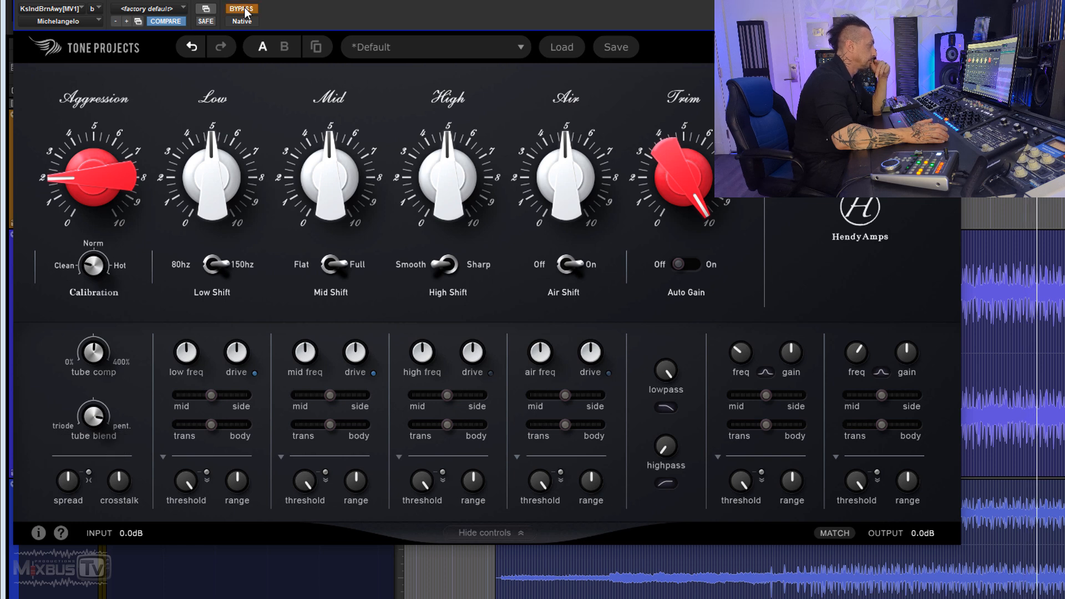
{"action": "left_click", "coordinate": [244, 9]}
{"action": "left_click_drag", "start_coordinate": [687, 185], "coordinate": [680, 213]}
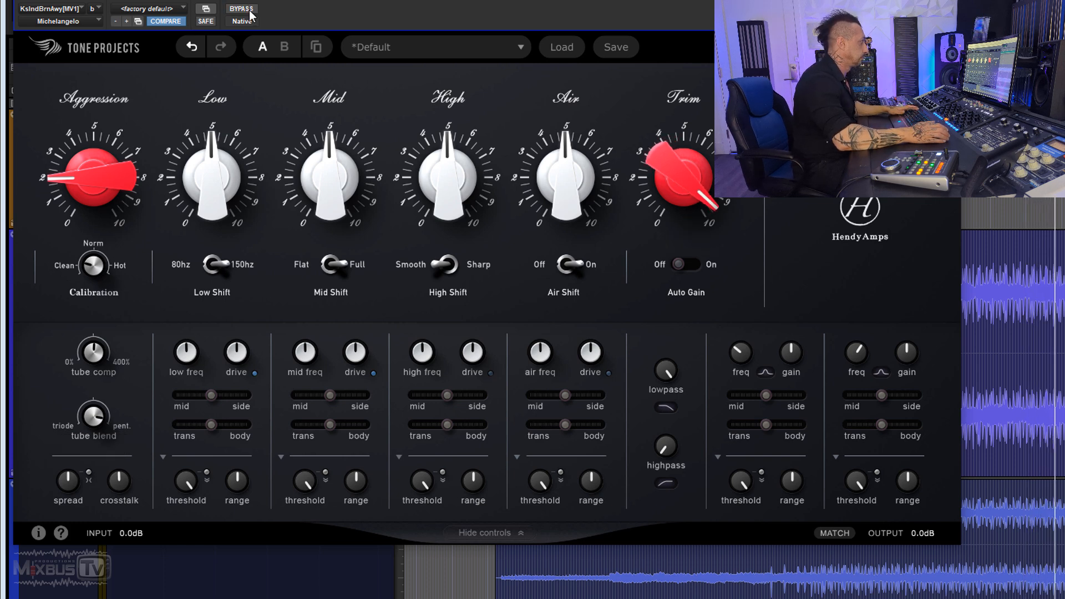
{"action": "mouse_move", "coordinate": [693, 201]}
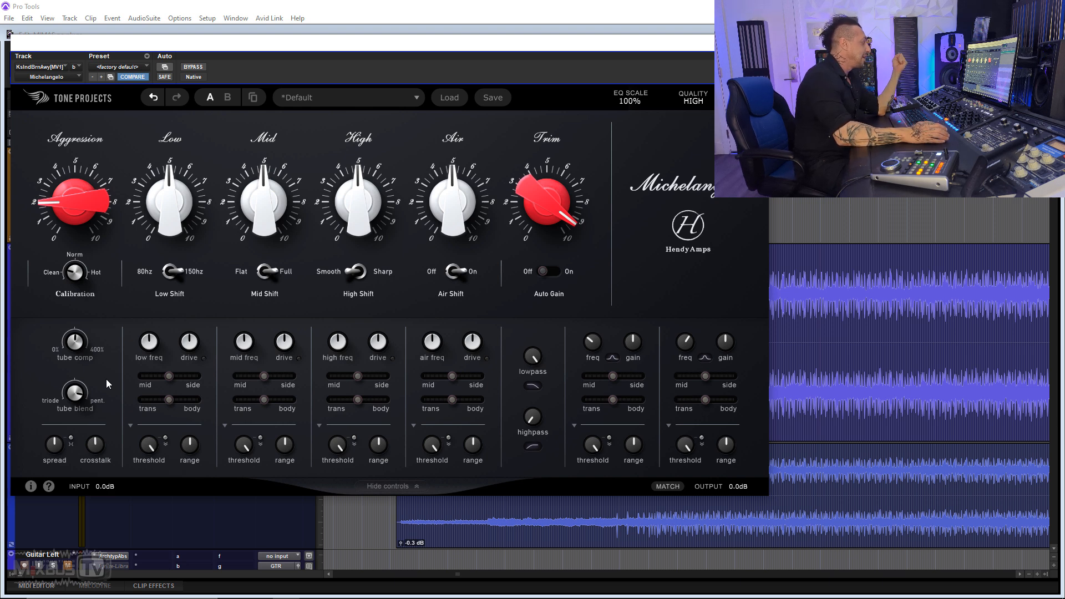
Demonstrate the spread knob by sweeping it from its minimum to 400% and returning it to about 100%.
{"action": "mouse_move", "coordinate": [81, 391]}
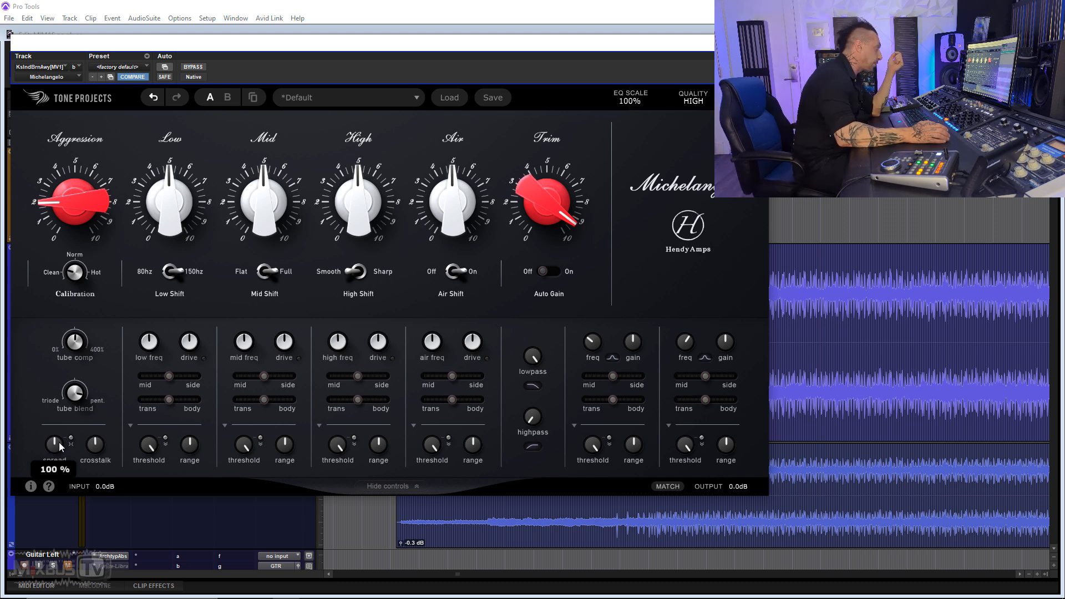
{"action": "mouse_move", "coordinate": [91, 445]}
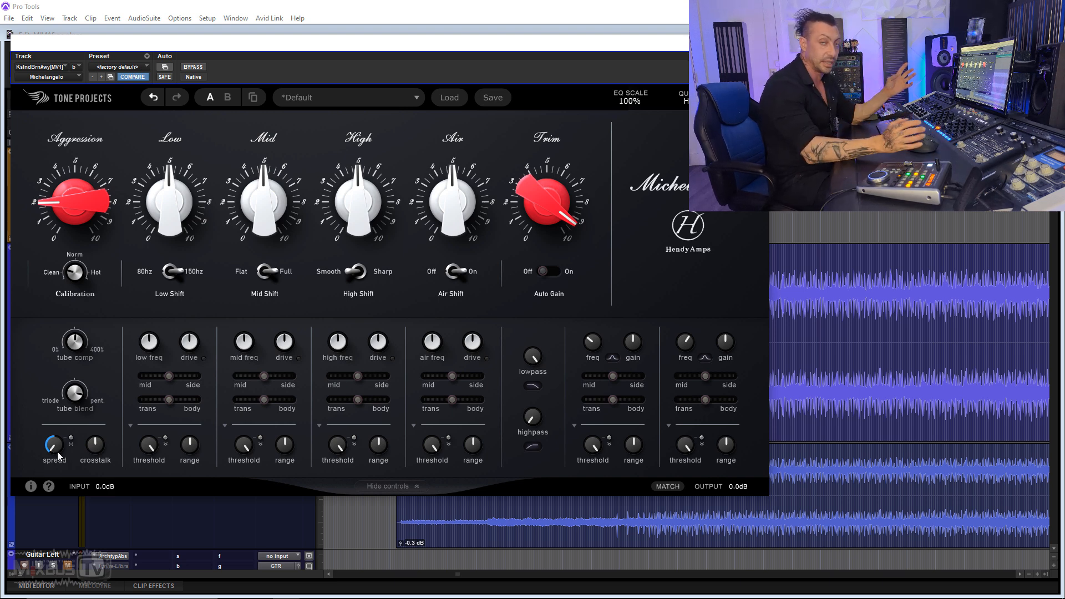
{"action": "left_click_drag", "start_coordinate": [58, 453], "coordinate": [61, 374]}
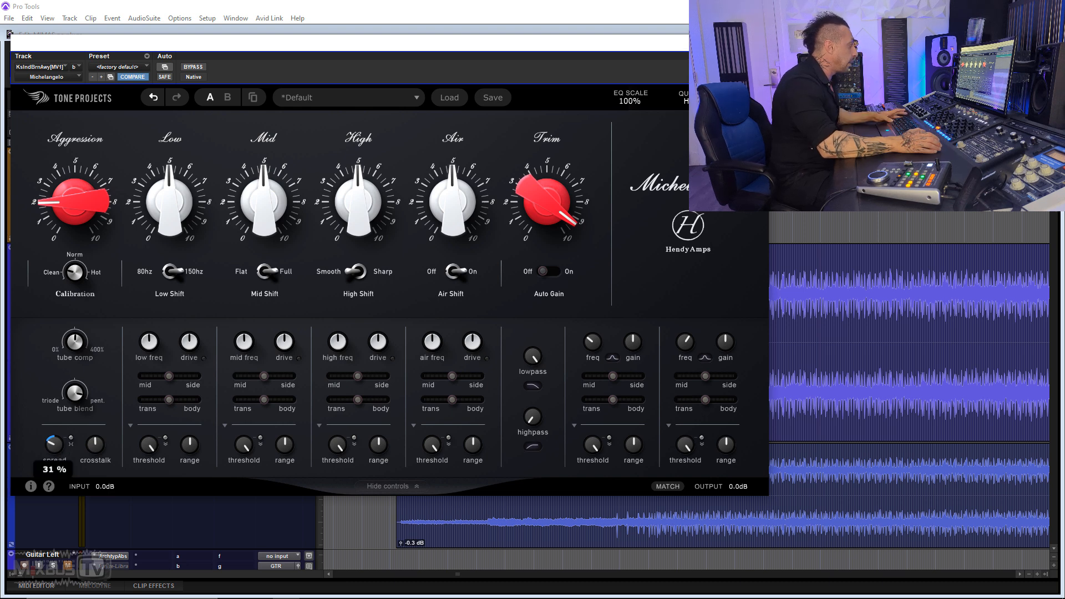
{"action": "double_click", "coordinate": [55, 448]}
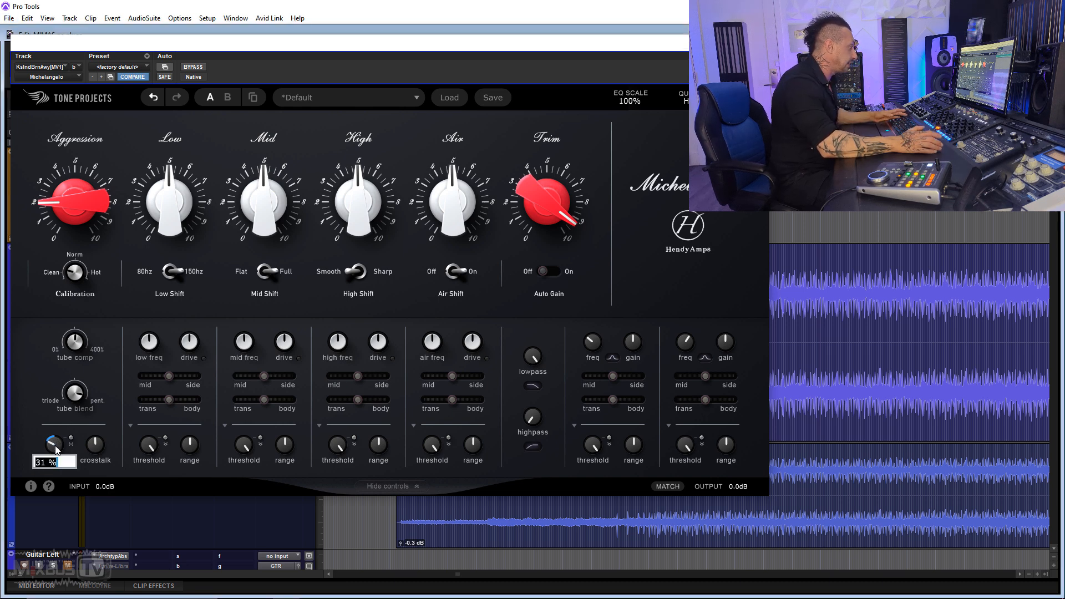
{"action": "type", "text": "100"}
{"action": "key", "text": "Return"}
{"action": "left_click_drag", "start_coordinate": [55, 446], "coordinate": [56, 261]}
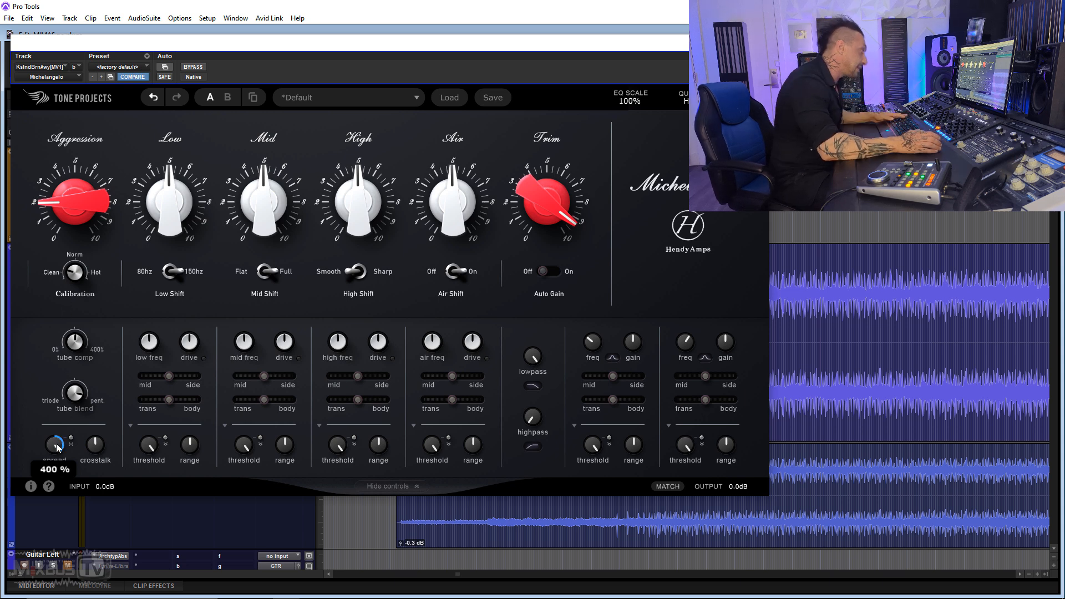
{"action": "mouse_move", "coordinate": [52, 446]}
{"action": "left_mouse_down"}
{"action": "mouse_move", "coordinate": [59, 477]}
{"action": "mouse_move", "coordinate": [62, 447]}
{"action": "left_mouse_up"}
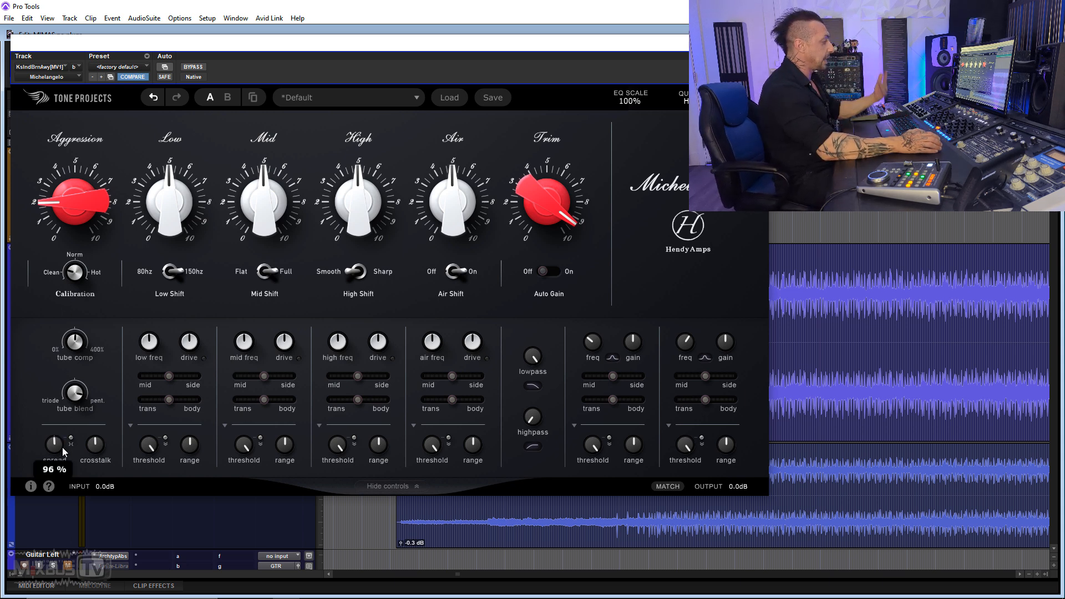
Audition spread at its extremes on the playing track, toggle the switch beside it on and off, and reset spread to 100%.
{"action": "key", "text": "space"}
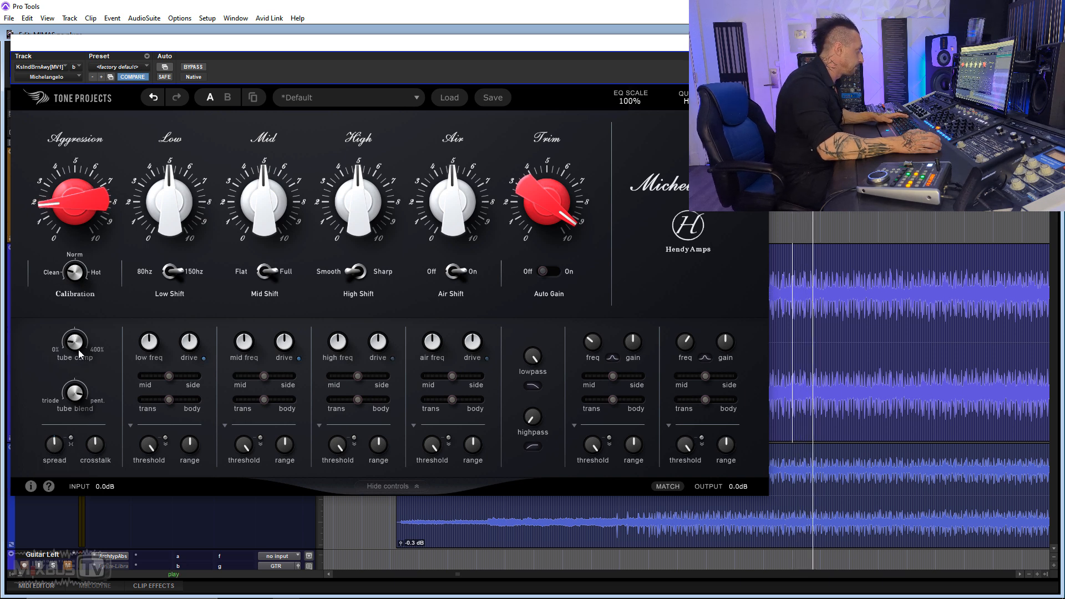
{"action": "mouse_move", "coordinate": [78, 387]}
{"action": "left_click_drag", "start_coordinate": [55, 451], "coordinate": [54, 487]}
{"action": "mouse_move", "coordinate": [54, 445]}
{"action": "left_mouse_down"}
{"action": "mouse_move", "coordinate": [54, 471]}
{"action": "mouse_move", "coordinate": [55, 450]}
{"action": "left_mouse_up"}
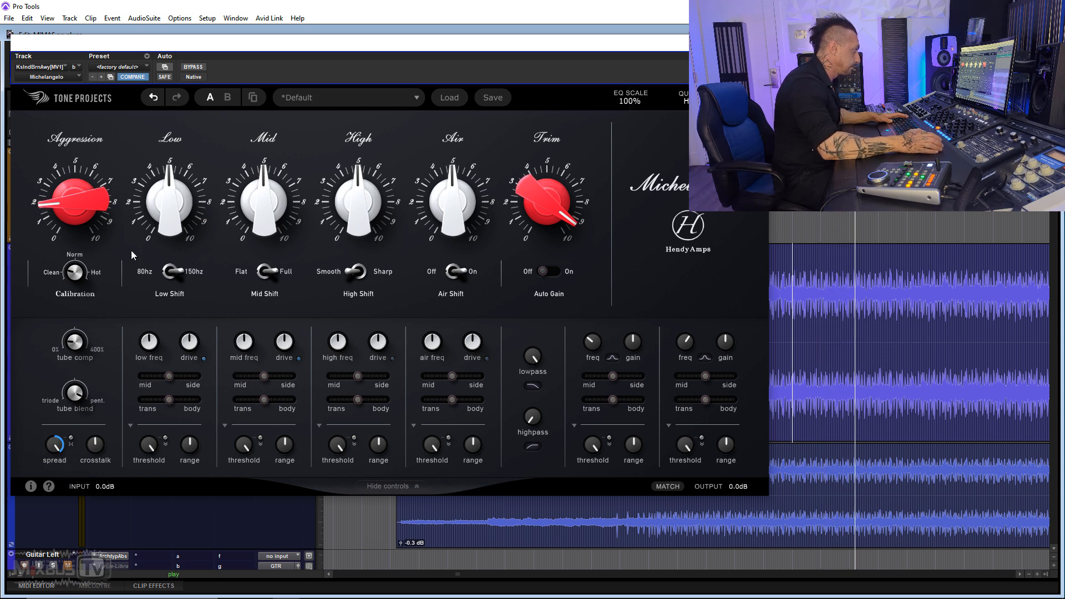
{"action": "key", "text": "space"}
{"action": "left_click", "coordinate": [71, 439]}
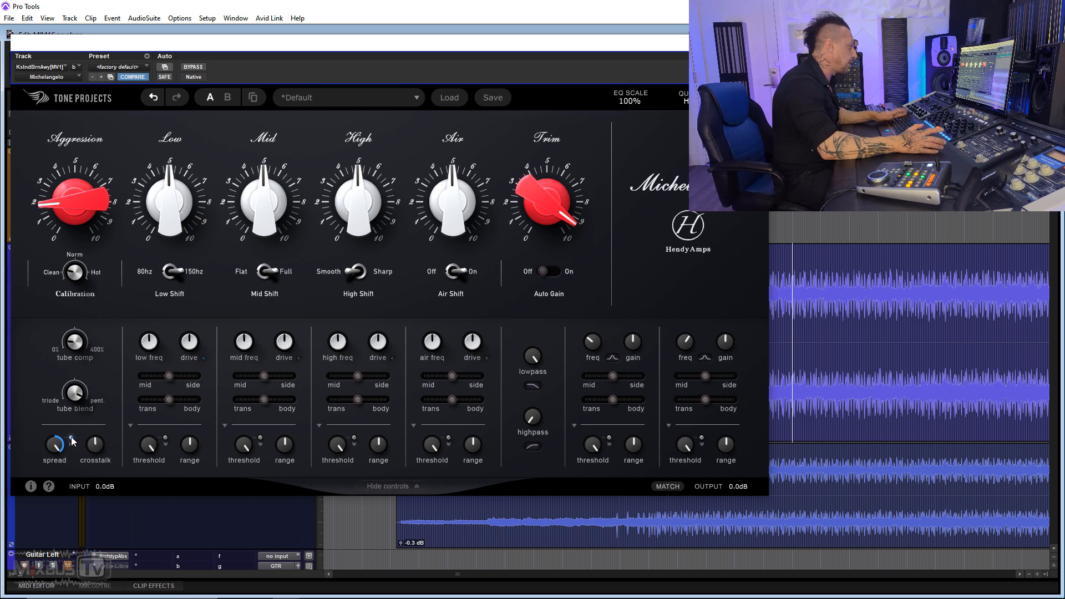
{"action": "left_click", "coordinate": [71, 439]}
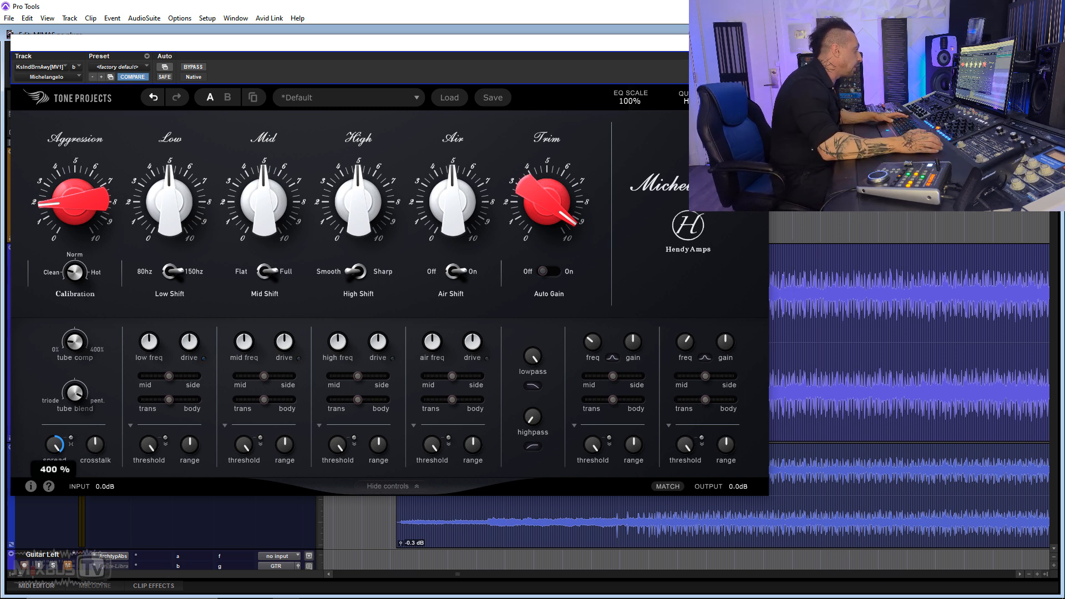
{"action": "left_click", "coordinate": [55, 446], "text": "alt"}
Sweep crosstalk down to about -12.7 dB and up to about 14.5 dB, resetting it to 0 dB.
{"action": "mouse_move", "coordinate": [98, 444]}
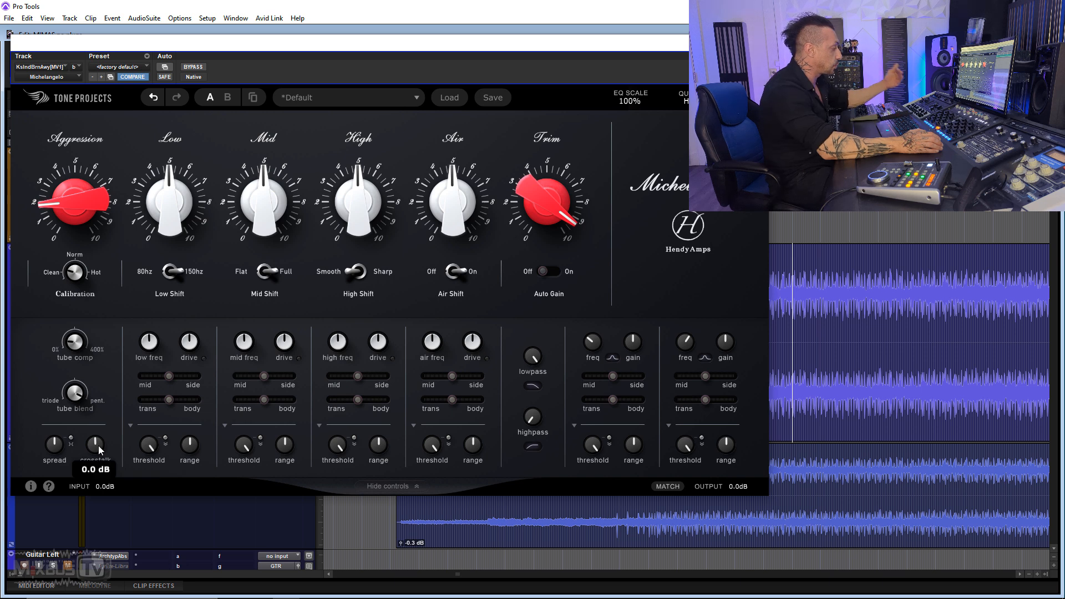
{"action": "left_click_drag", "start_coordinate": [98, 444], "coordinate": [96, 451]}
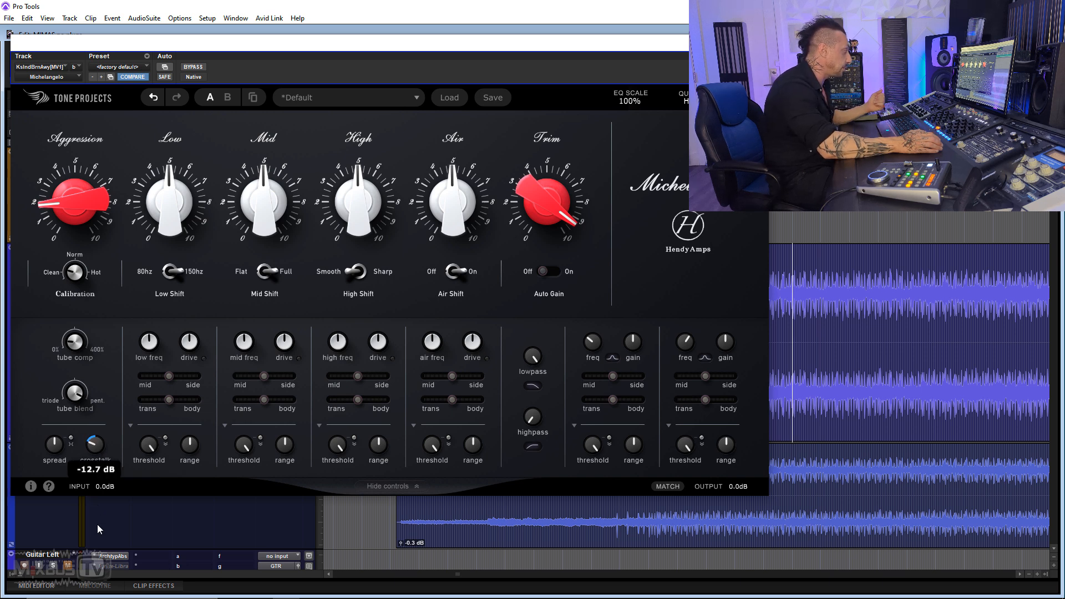
{"action": "left_click_drag", "start_coordinate": [98, 524], "coordinate": [100, 503]}
{"action": "left_click_drag", "start_coordinate": [92, 453], "coordinate": [110, 305]}
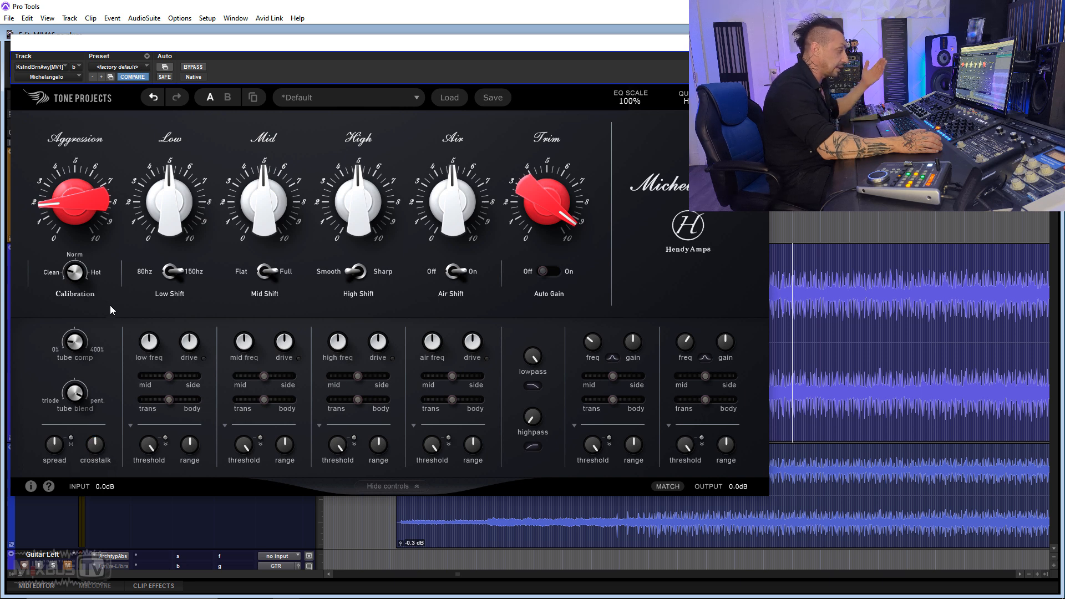
{"action": "mouse_move", "coordinate": [94, 441]}
{"action": "left_click_drag", "start_coordinate": [94, 445], "coordinate": [109, 335]}
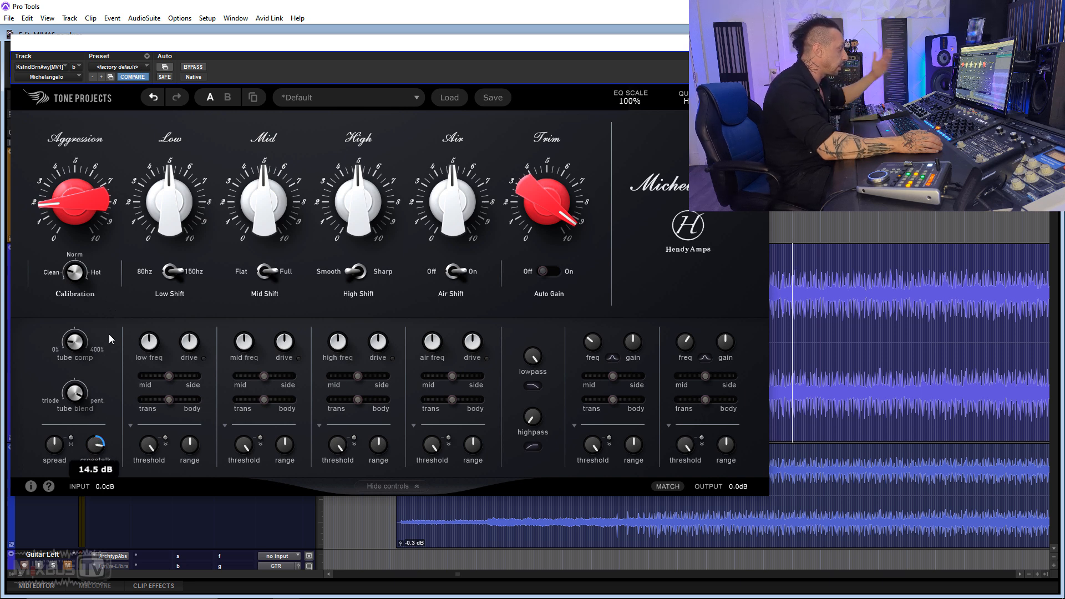
{"action": "double_click", "coordinate": [103, 442]}
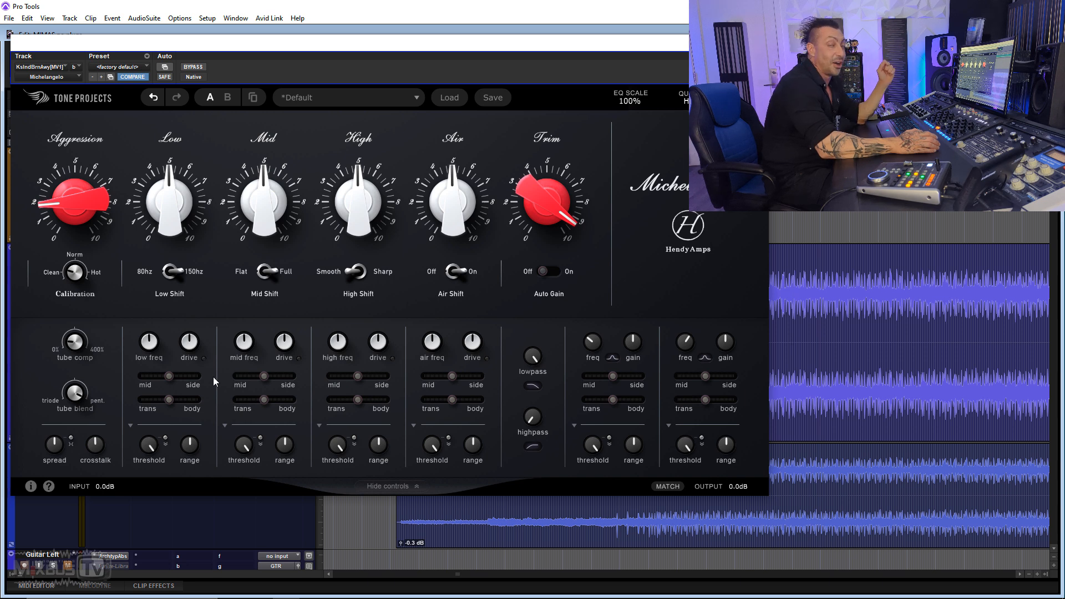
Demonstrate the low band's mid/side balance by shifting it toward mid, to about -48%.
{"action": "mouse_move", "coordinate": [173, 377]}
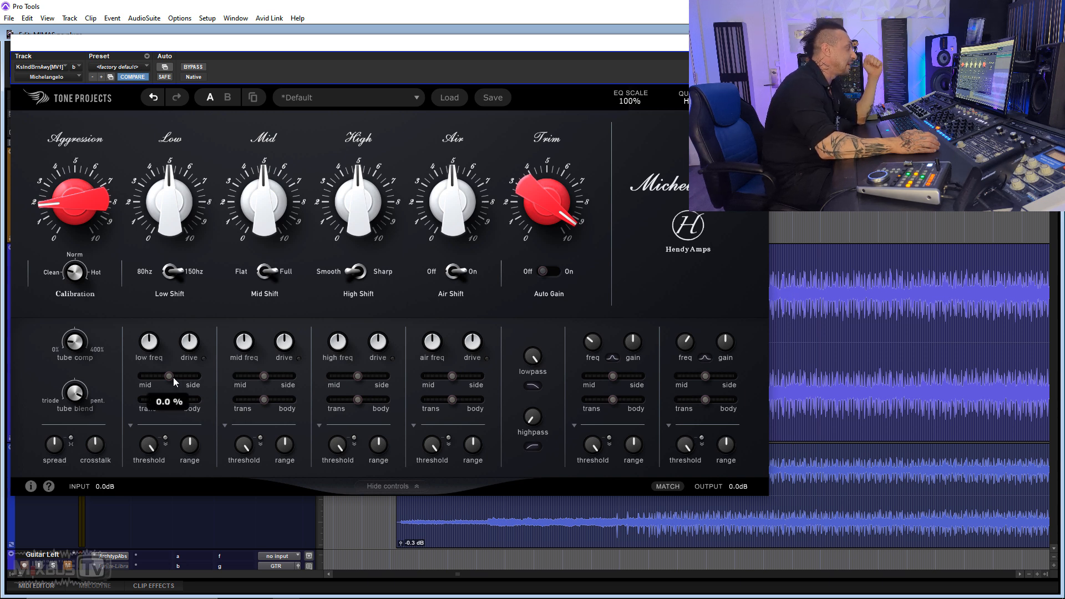
{"action": "left_click_drag", "start_coordinate": [168, 375], "coordinate": [105, 382]}
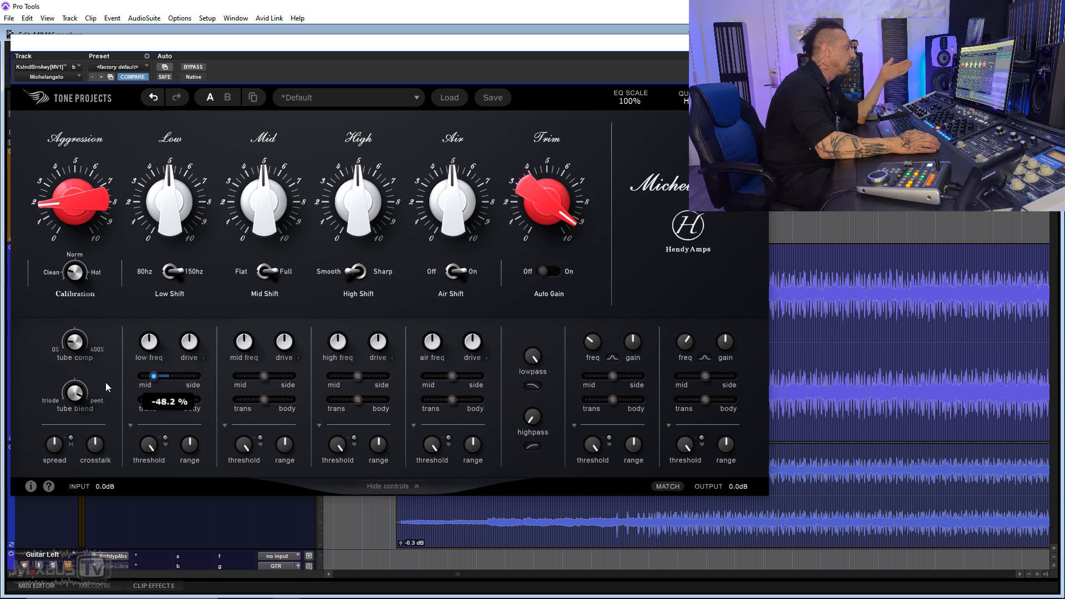
{"action": "mouse_move", "coordinate": [446, 376]}
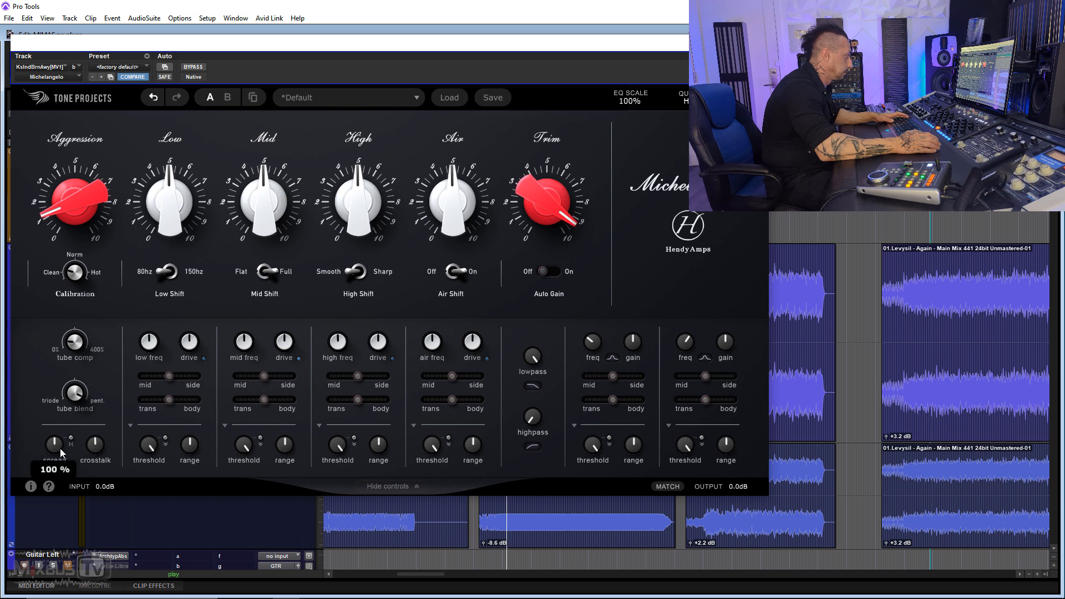
Widen spread on the playing track and shape the low band with Low at 7.70, mid/side near -58.7% and reduced drive.
{"action": "left_click_drag", "start_coordinate": [60, 448], "coordinate": [72, 339]}
{"action": "left_click_drag", "start_coordinate": [175, 217], "coordinate": [178, 111]}
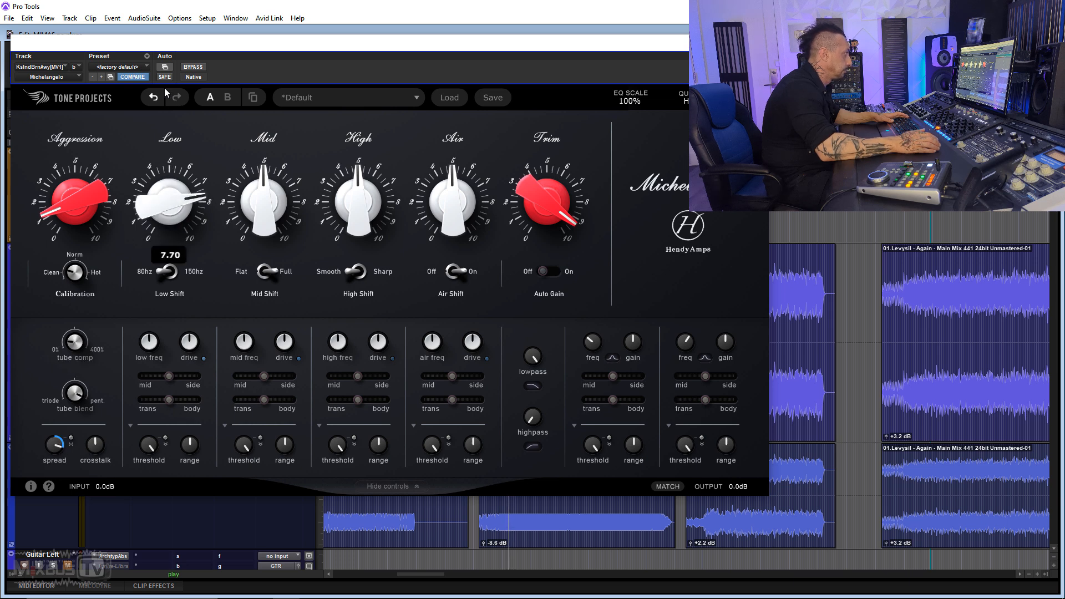
{"action": "left_click_drag", "start_coordinate": [166, 374], "coordinate": [106, 394]}
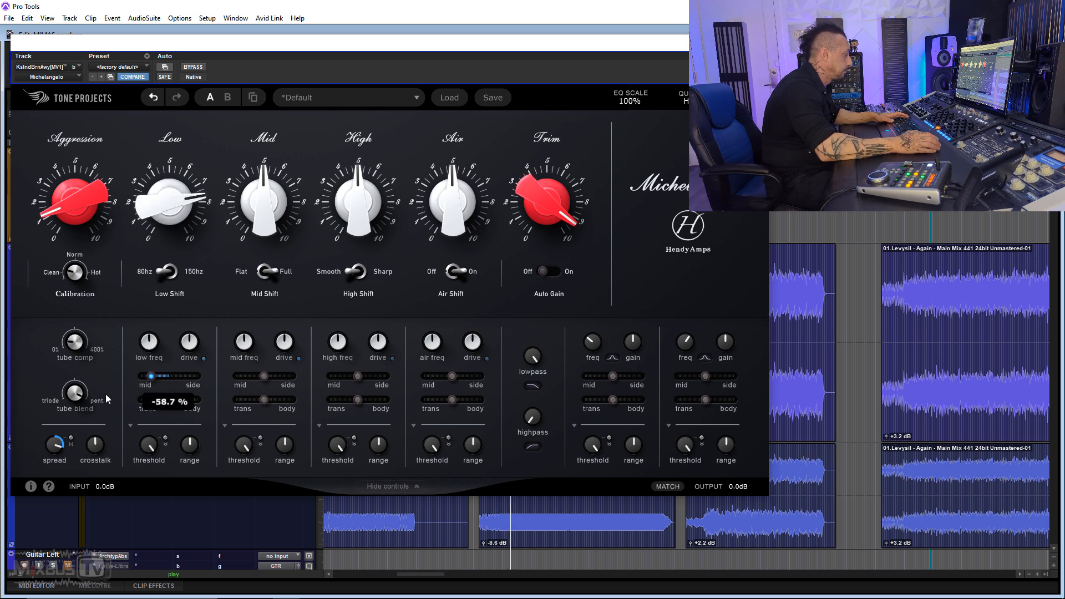
{"action": "left_click_drag", "start_coordinate": [189, 343], "coordinate": [190, 400]}
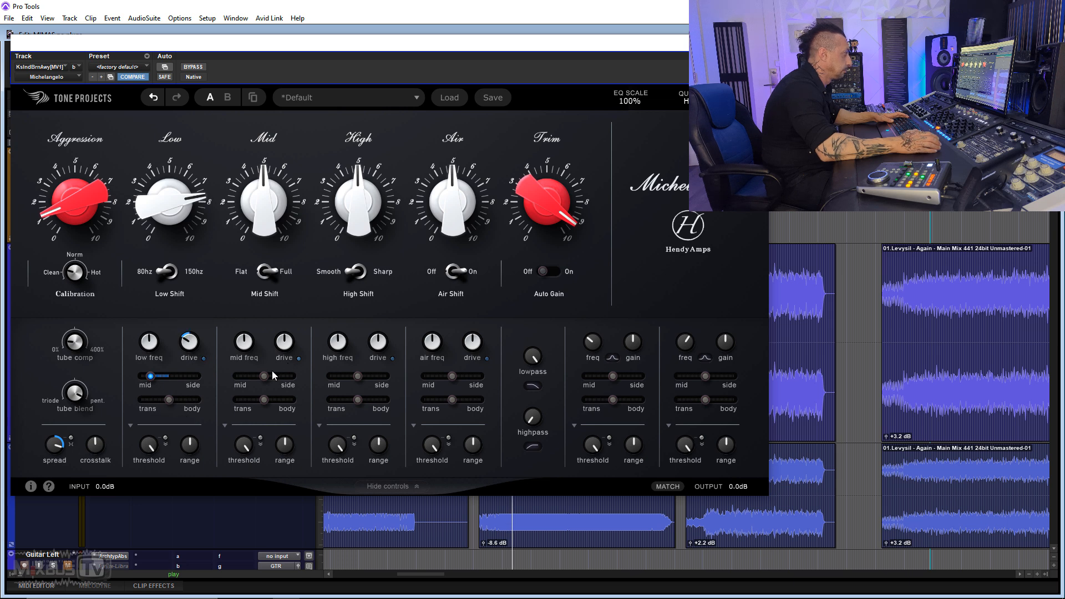
Shift the mid band's balance to about 6.3% side, boost Mid, and lower Low to balance them.
{"action": "left_click_drag", "start_coordinate": [268, 373], "coordinate": [271, 374]}
{"action": "left_click_drag", "start_coordinate": [265, 200], "coordinate": [264, 148]}
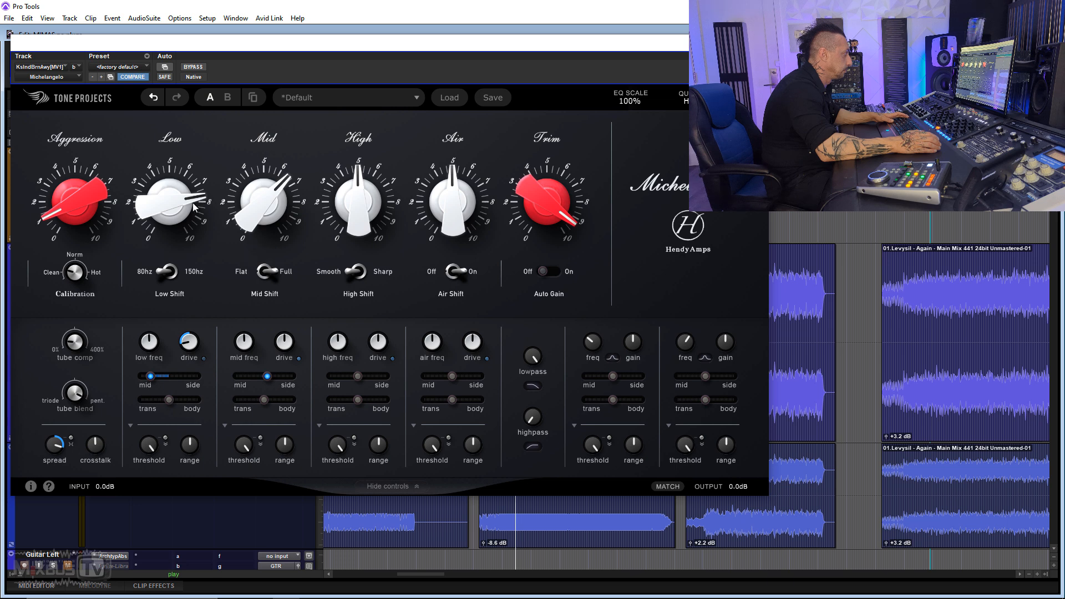
{"action": "left_click_drag", "start_coordinate": [189, 219], "coordinate": [185, 252]}
Boost High and Air moderately and shift both bands' mid/side balance strongly toward side.
{"action": "left_click_drag", "start_coordinate": [352, 183], "coordinate": [355, 125]}
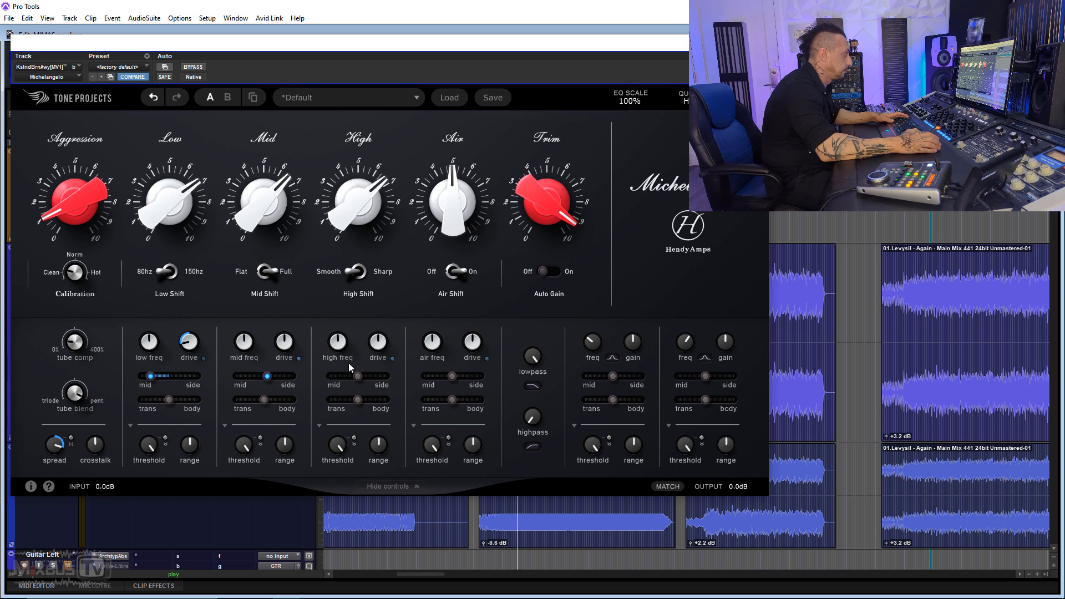
{"action": "left_click_drag", "start_coordinate": [359, 377], "coordinate": [640, 341]}
{"action": "left_click_drag", "start_coordinate": [359, 214], "coordinate": [361, 235]}
{"action": "left_click_drag", "start_coordinate": [484, 221], "coordinate": [447, 158]}
{"action": "left_click_drag", "start_coordinate": [452, 376], "coordinate": [534, 374]}
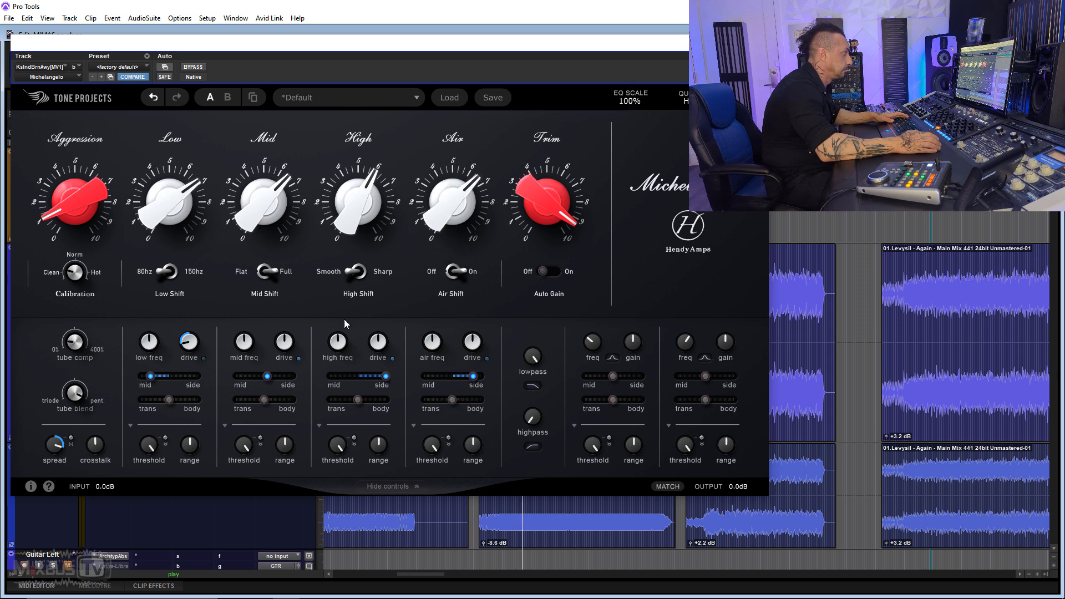
{"action": "mouse_move", "coordinate": [381, 380]}
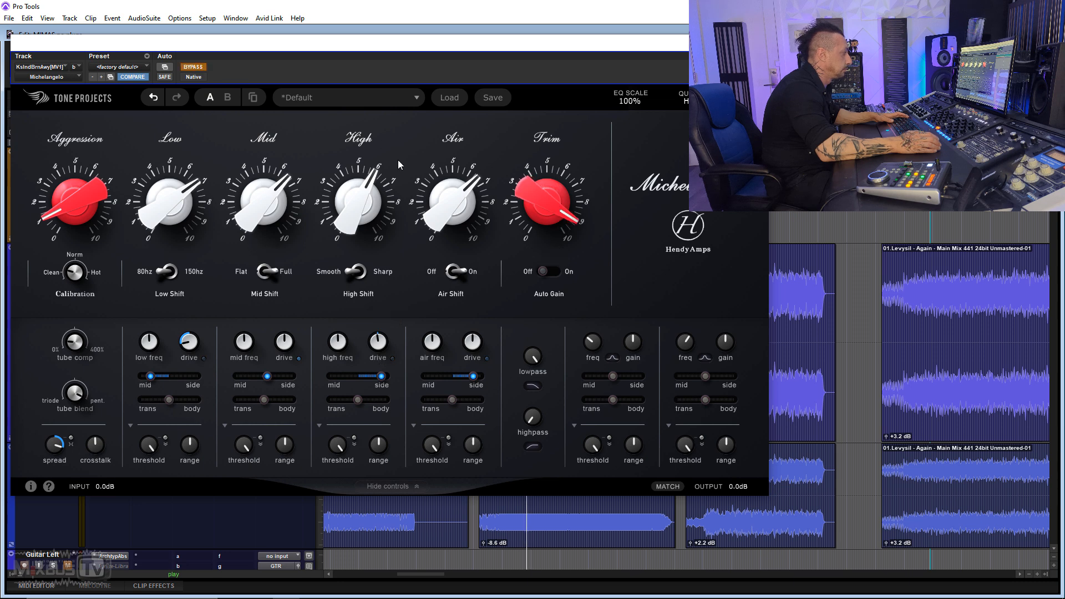
Compare the track against bypass while lowering Low slightly and shifting the mid band's balance to about 19.2% side.
{"action": "left_click", "coordinate": [199, 66]}
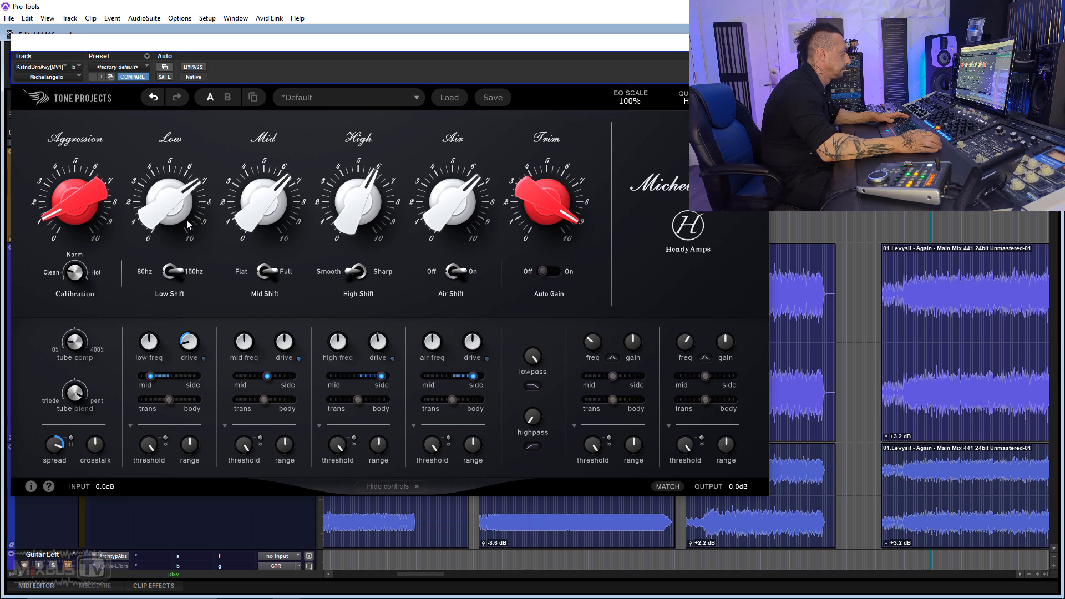
{"action": "left_click_drag", "start_coordinate": [186, 224], "coordinate": [170, 225]}
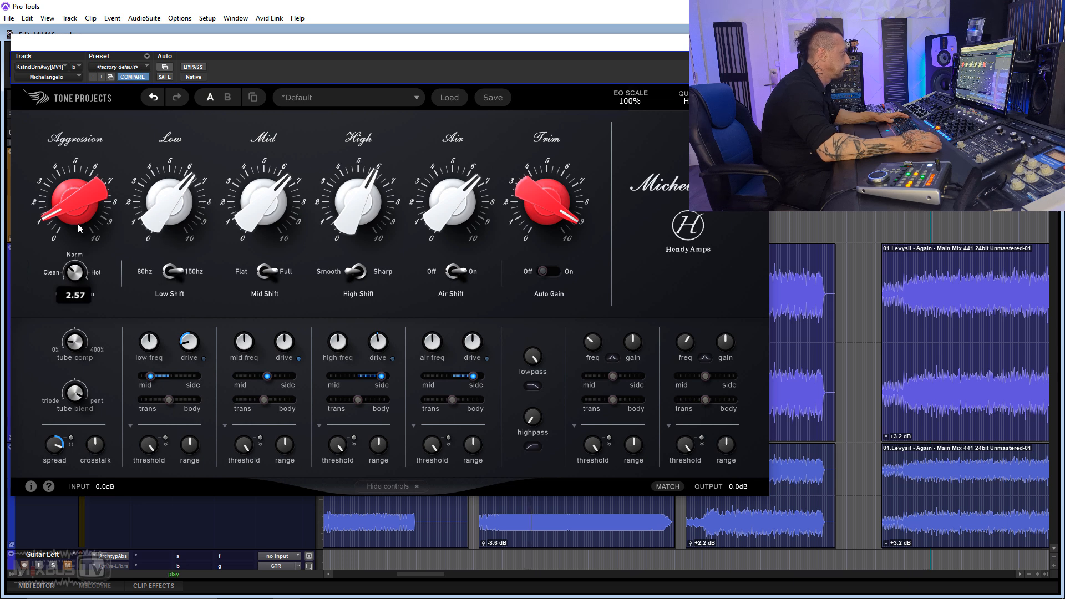
{"action": "left_click", "coordinate": [198, 67]}
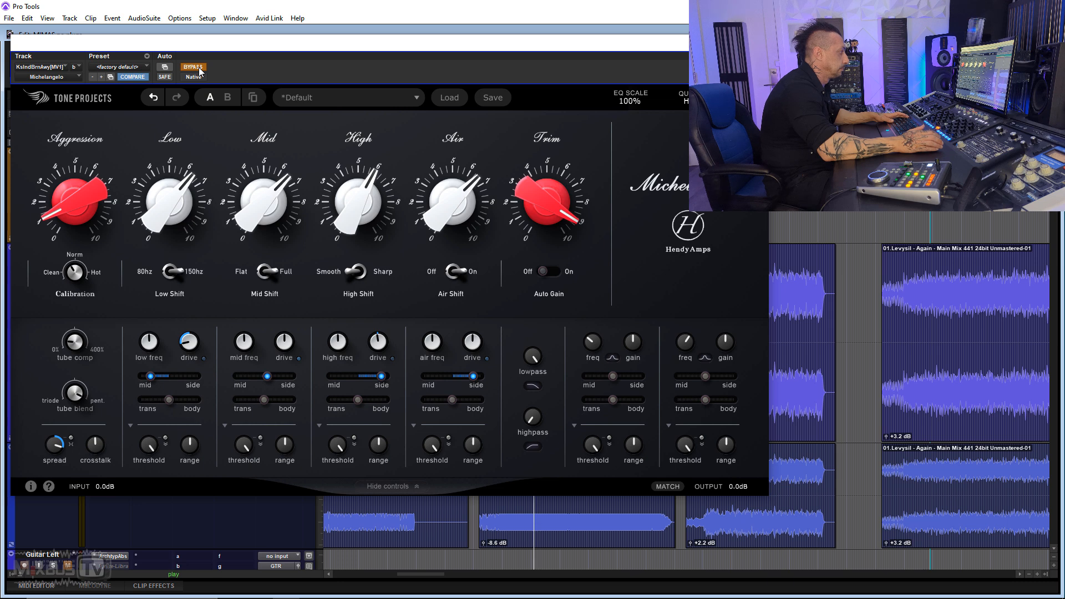
{"action": "left_click", "coordinate": [198, 67]}
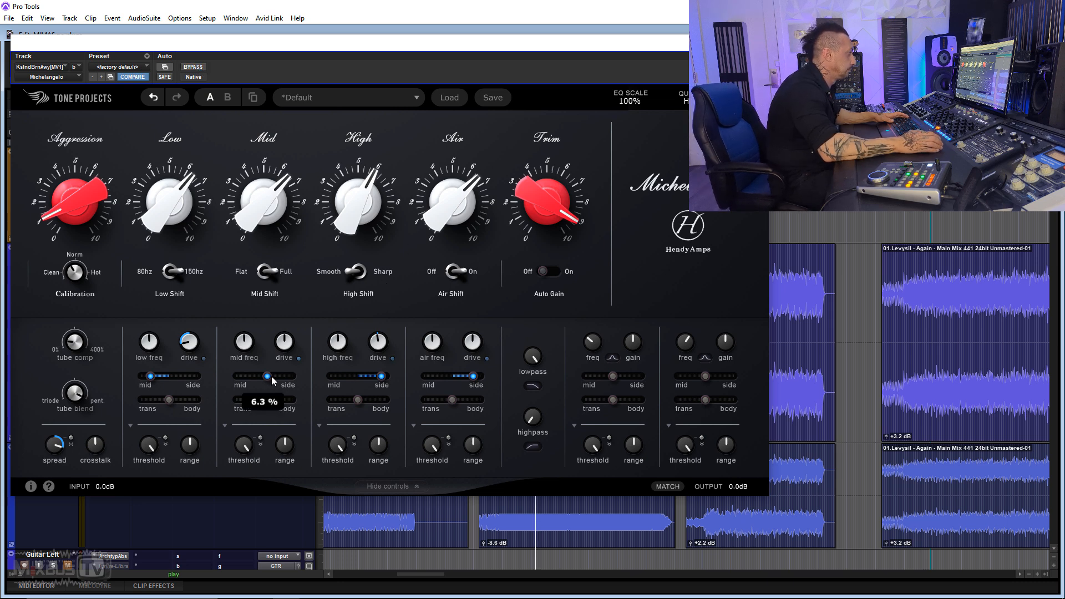
{"action": "left_click_drag", "start_coordinate": [271, 376], "coordinate": [304, 391]}
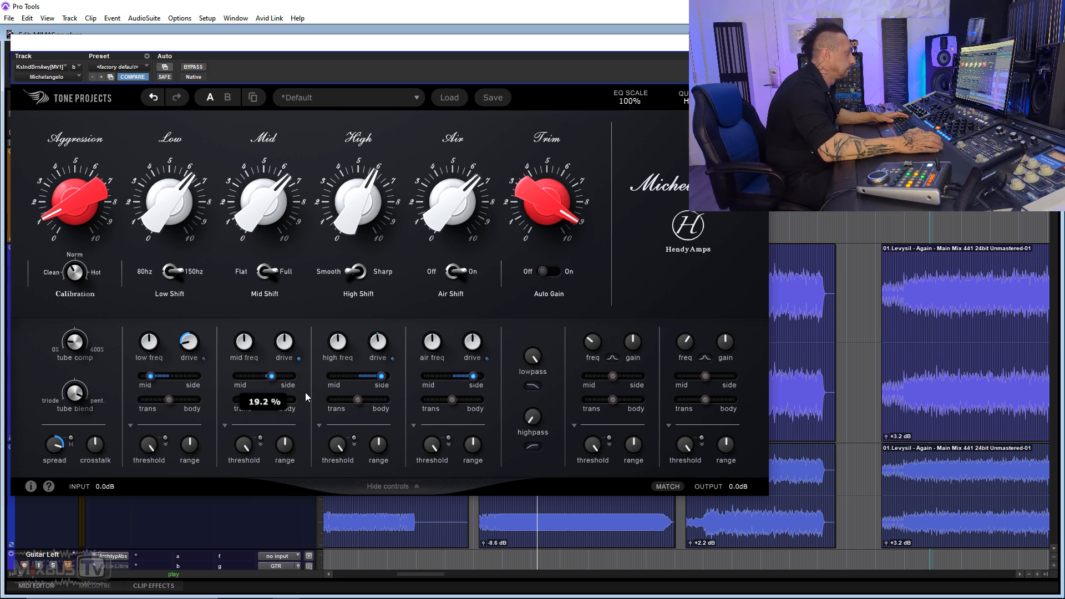
{"action": "left_click", "coordinate": [196, 67]}
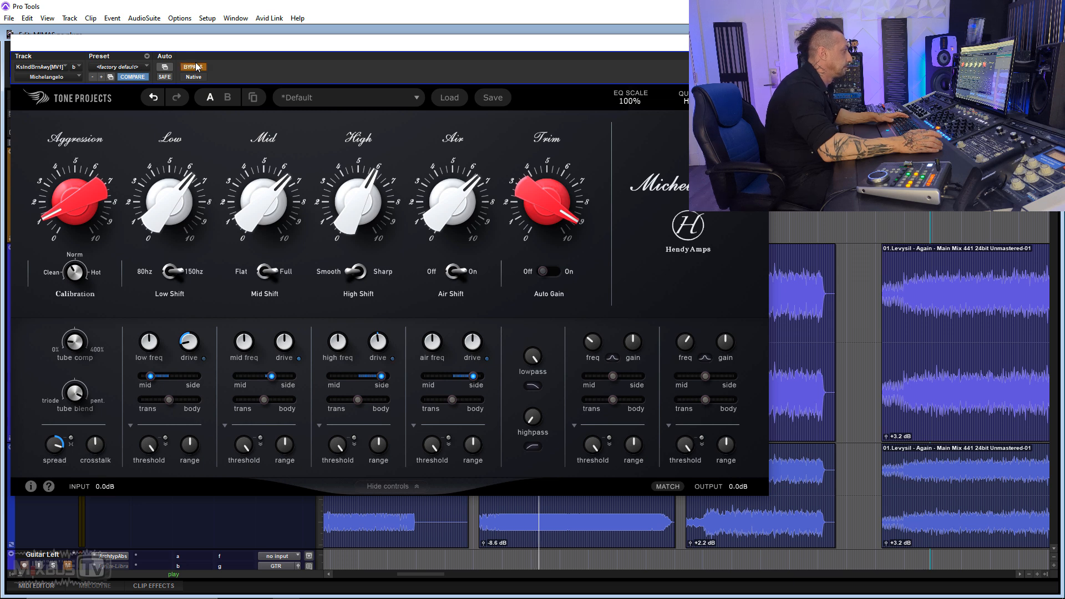
Re-enable the EQ and return the Low, Mid, High and Air gains and their mid/side balances to neutral.
{"action": "left_click", "coordinate": [195, 66]}
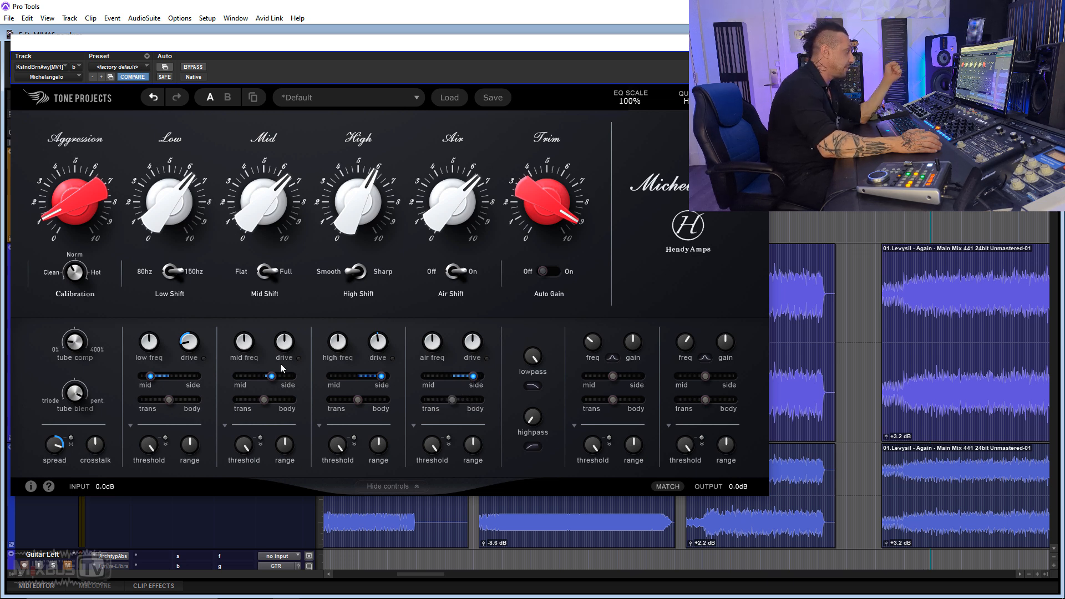
{"action": "mouse_move", "coordinate": [381, 377]}
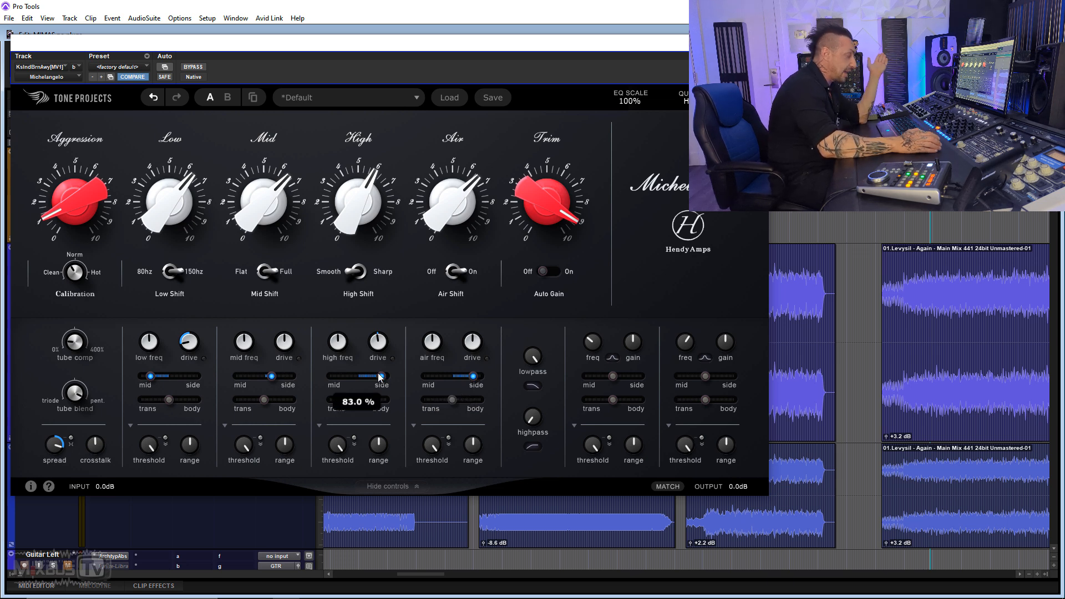
{"action": "mouse_move", "coordinate": [460, 408]}
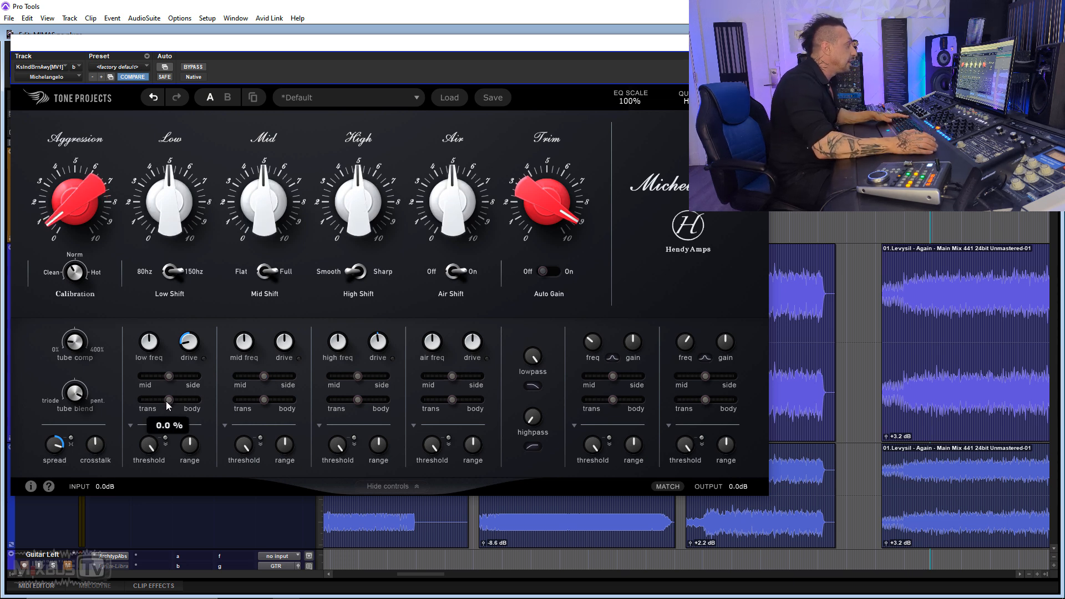
{"action": "left_click_drag", "start_coordinate": [170, 398], "coordinate": [357, 396]}
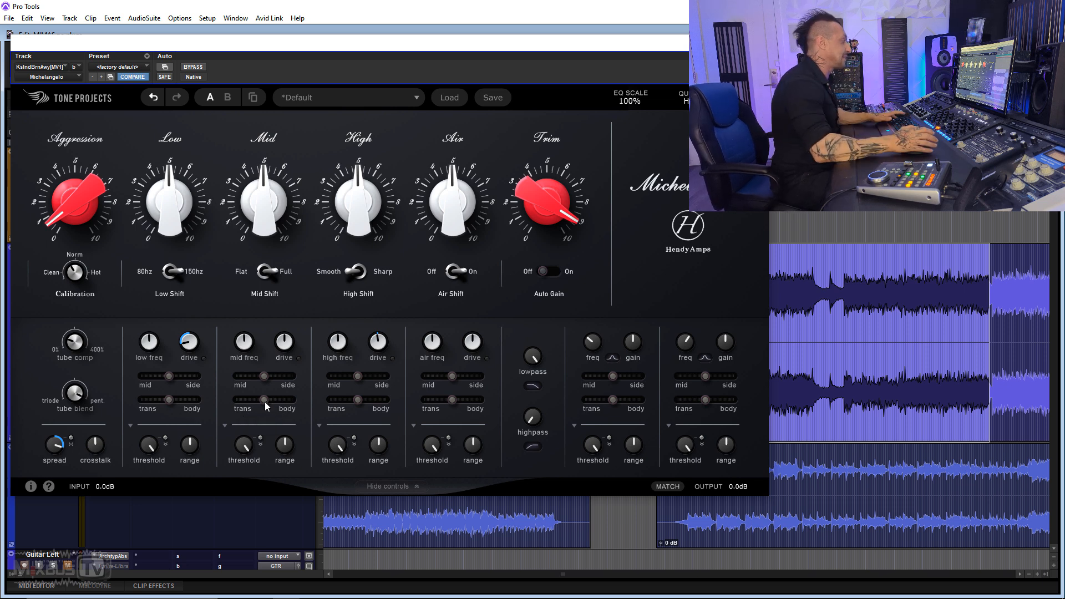
Play the track, boost Mid strongly and shift the mid band's trans/body balance to -100% trans.
{"action": "key", "text": "space"}
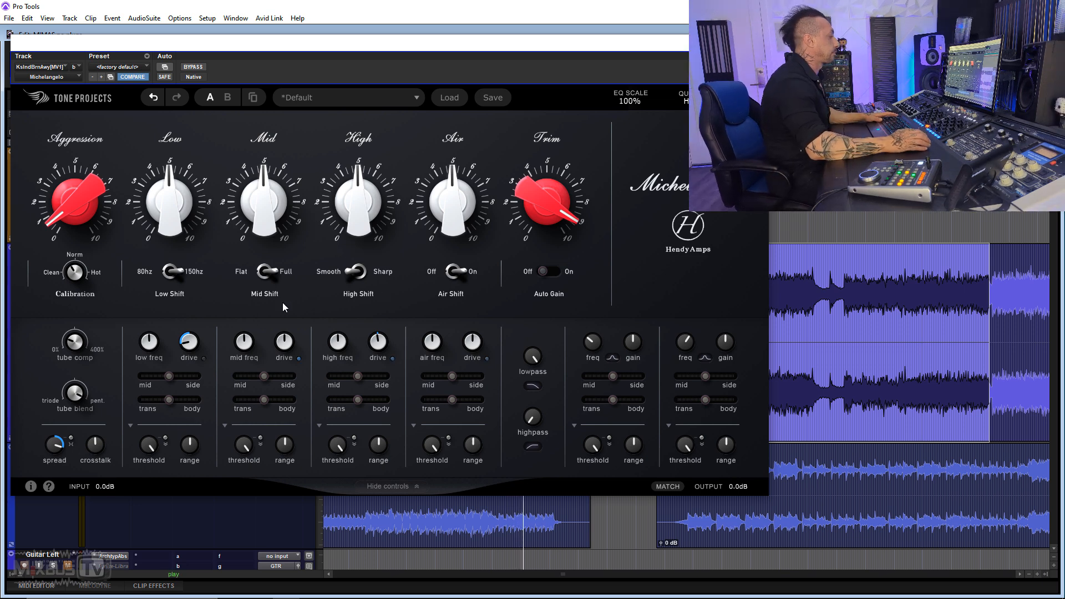
{"action": "left_click_drag", "start_coordinate": [264, 205], "coordinate": [258, 87]}
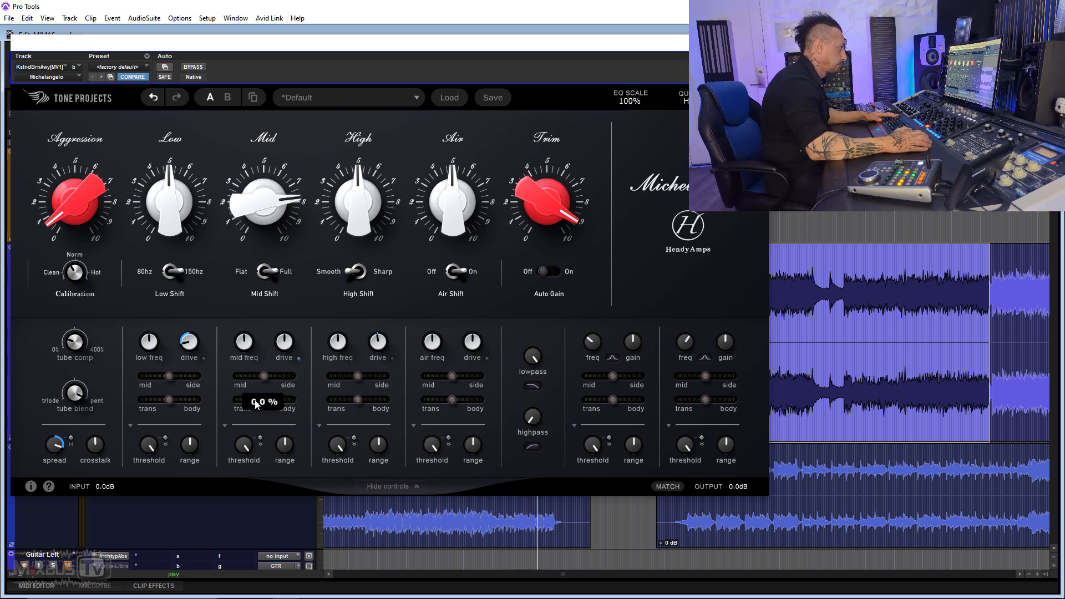
{"action": "left_click_drag", "start_coordinate": [263, 193], "coordinate": [262, 202]}
{"action": "left_click_drag", "start_coordinate": [264, 403], "coordinate": [236, 404]}
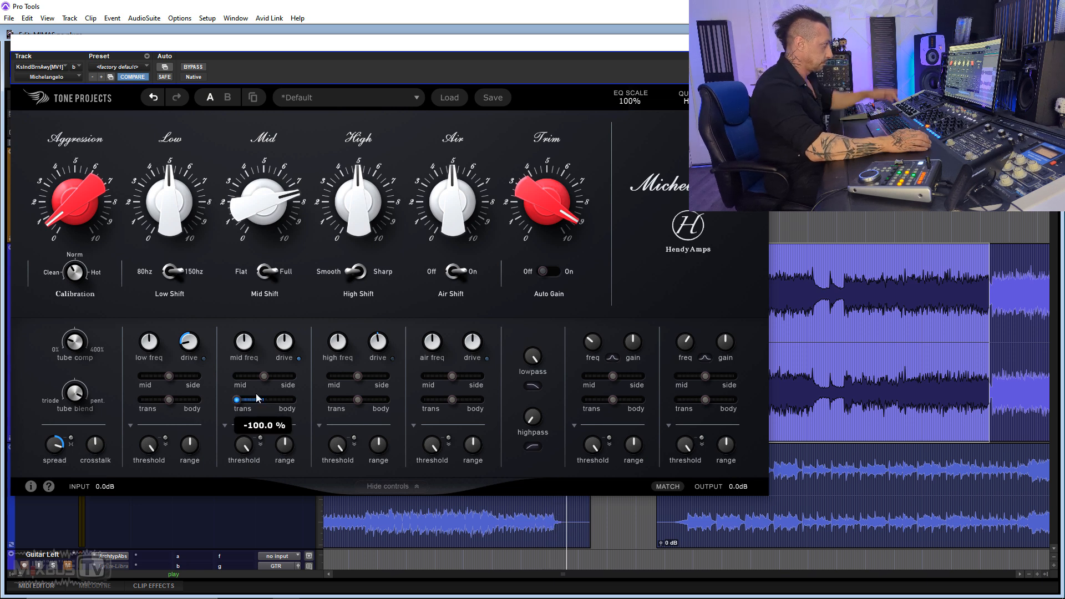
Audition the mid band at 100% body and at neutral, and return its balance to full trans.
{"action": "left_click_drag", "start_coordinate": [270, 406], "coordinate": [624, 399]}
{"action": "left_click", "coordinate": [254, 401], "text": "alt"}
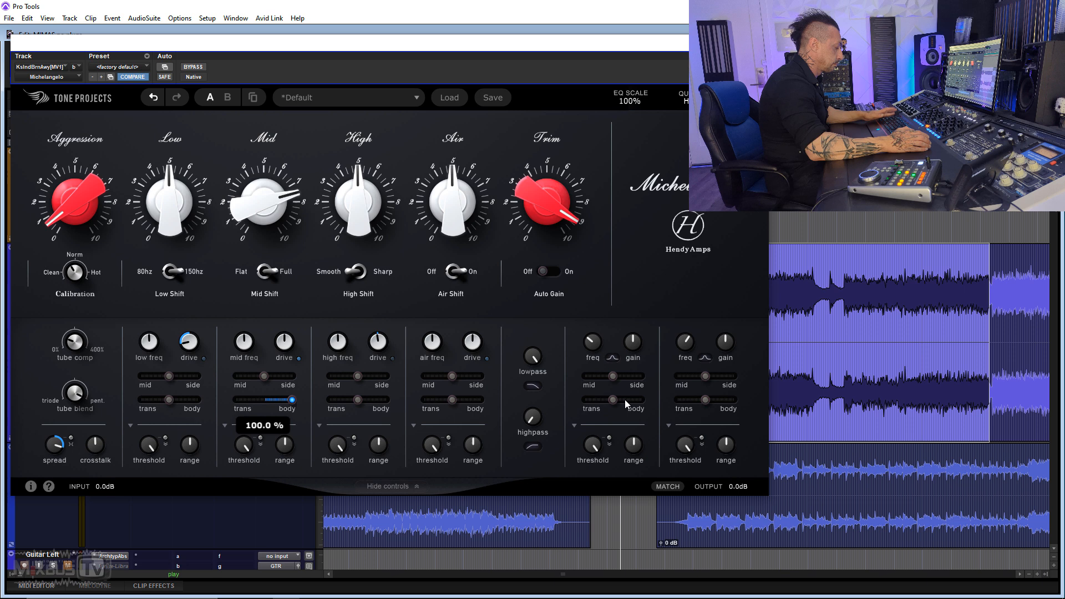
{"action": "left_click", "coordinate": [268, 400], "text": "alt"}
{"action": "left_click_drag", "start_coordinate": [271, 398], "coordinate": [158, 414]}
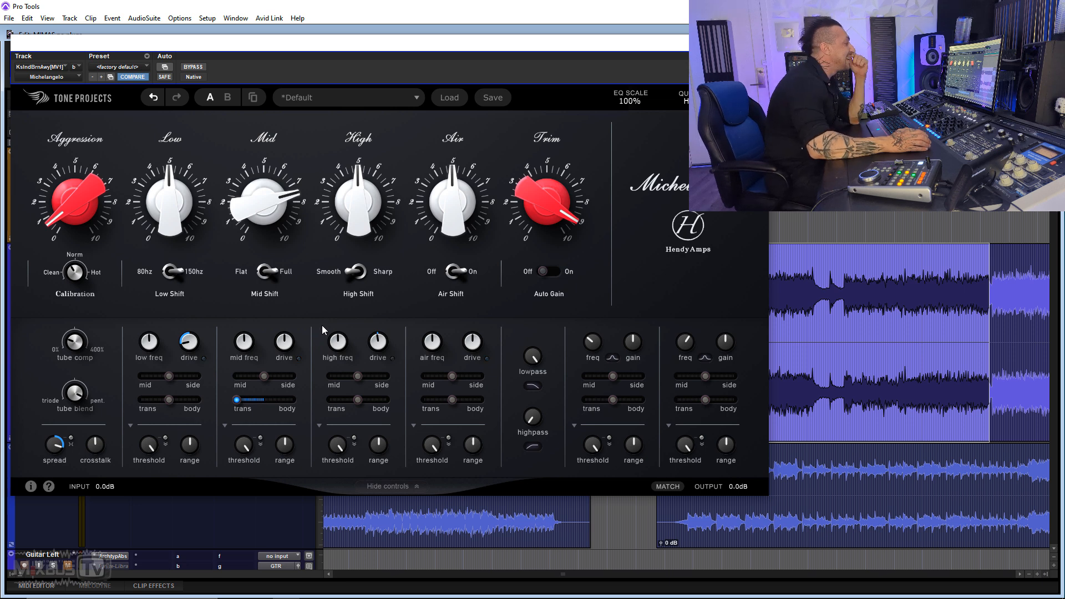
Lower Mid slightly, set the mid band's mid/side balance to -100% mid and resume playback.
{"action": "left_click_drag", "start_coordinate": [277, 213], "coordinate": [279, 220]}
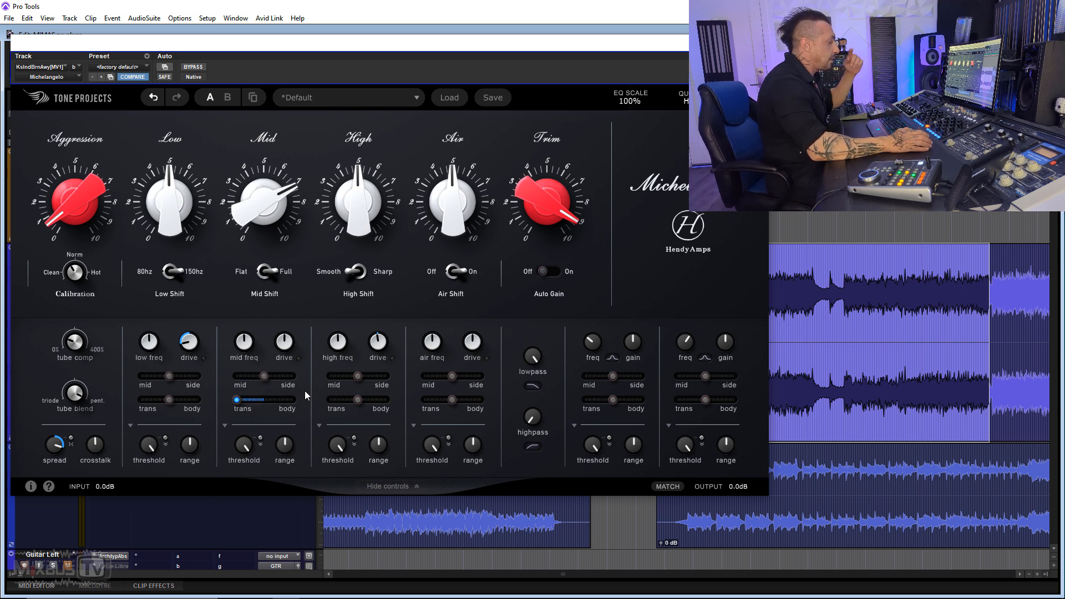
{"action": "mouse_move", "coordinate": [278, 398]}
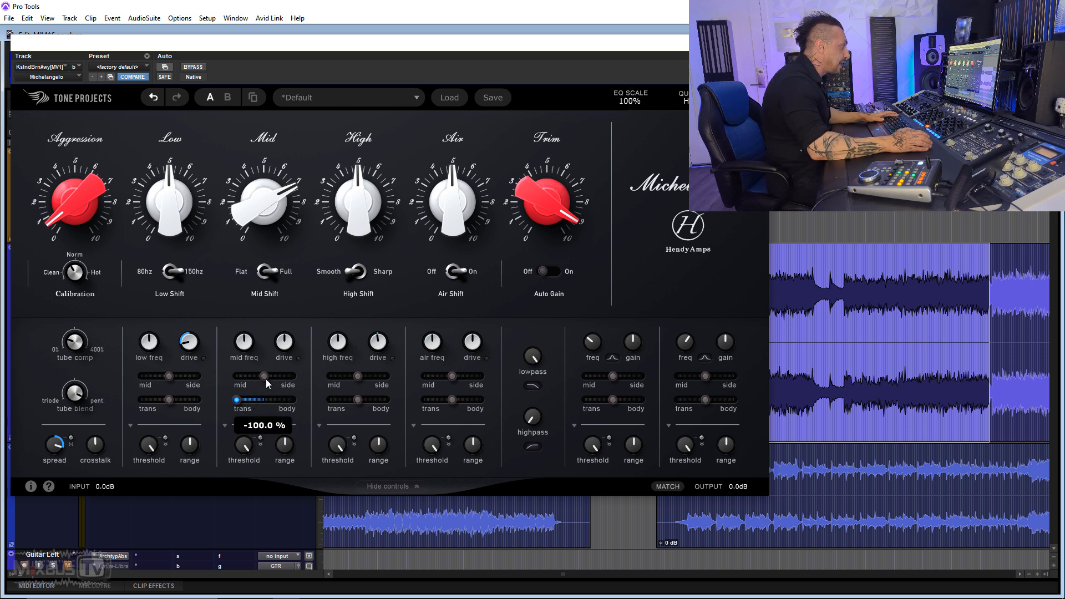
{"action": "mouse_move", "coordinate": [264, 381]}
{"action": "left_click_drag", "start_coordinate": [264, 381], "coordinate": [241, 391]}
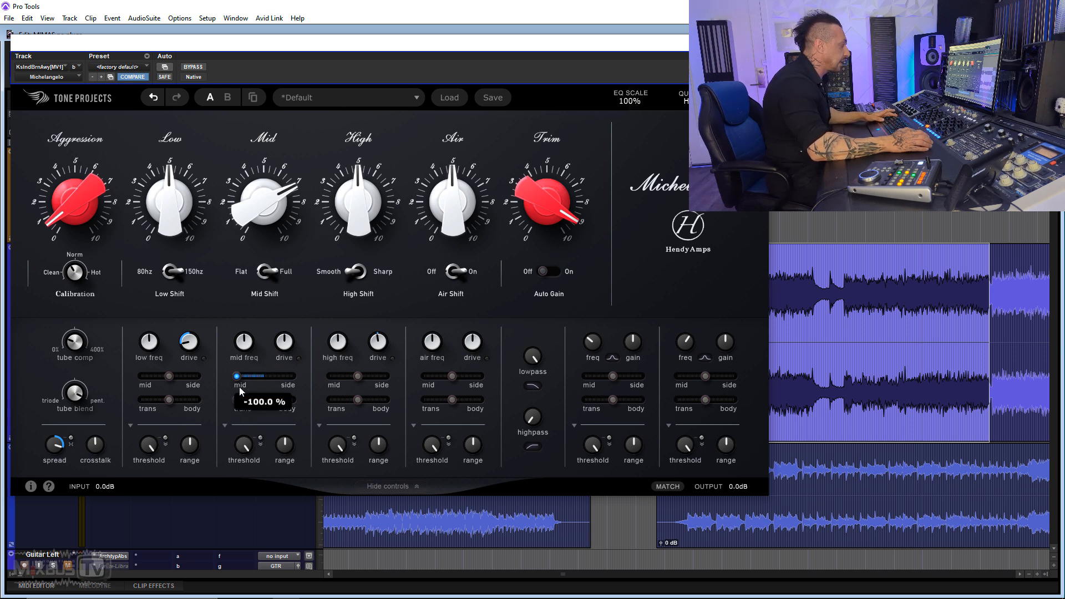
{"action": "key", "text": "space"}
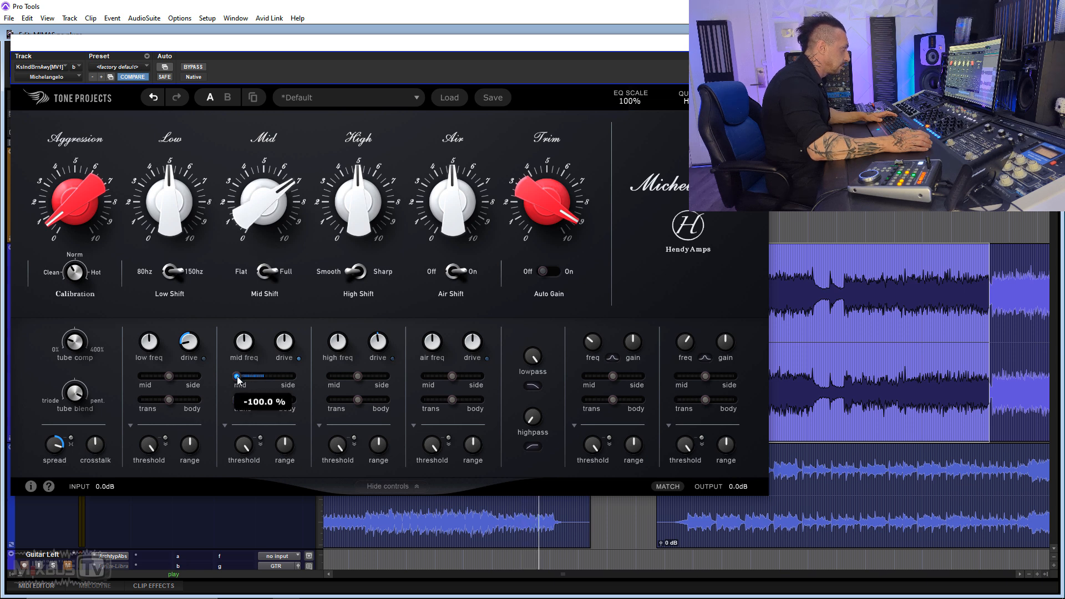
Compare the mid band's trans and neutral settings, shift it to full side with full trans, and check against bypass.
{"action": "left_click_drag", "start_coordinate": [264, 399], "coordinate": [249, 404]}
{"action": "left_click", "coordinate": [287, 399], "text": "alt"}
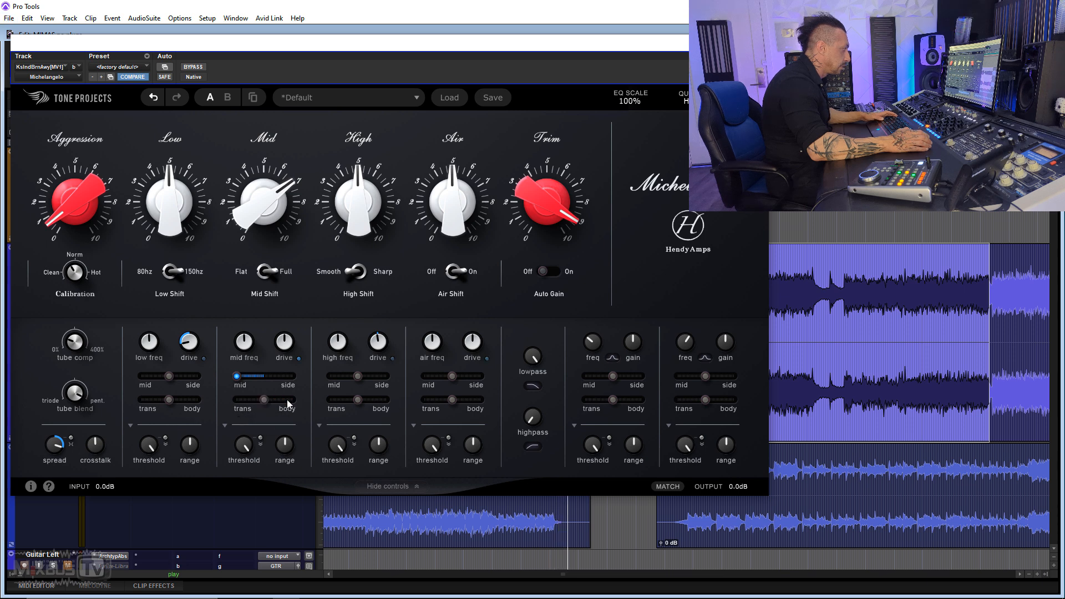
{"action": "left_click_drag", "start_coordinate": [236, 375], "coordinate": [612, 374]}
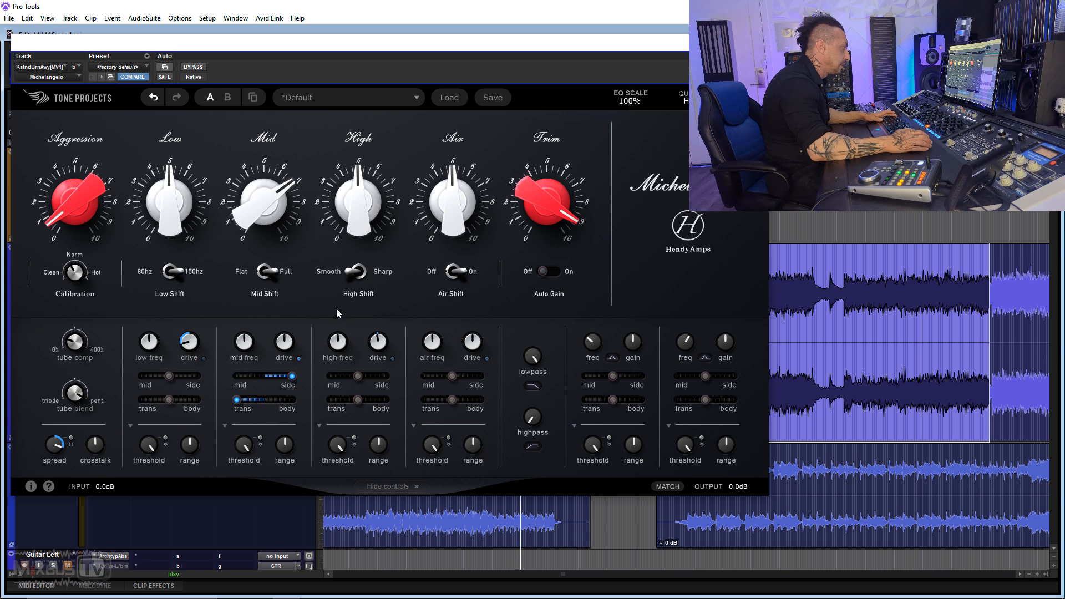
{"action": "left_click_drag", "start_coordinate": [264, 202], "coordinate": [264, 199]}
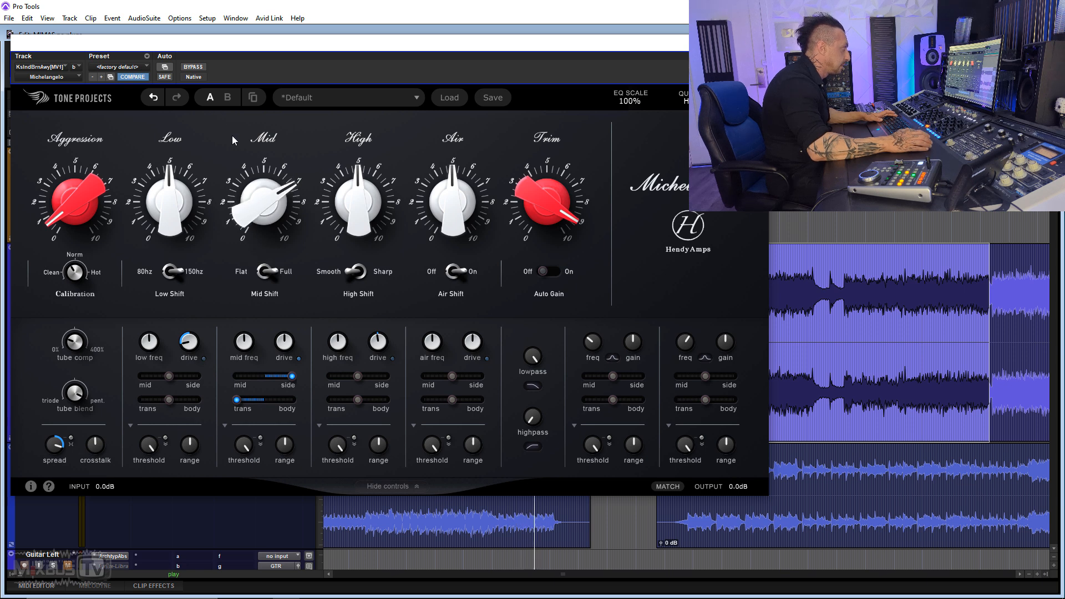
{"action": "left_click", "coordinate": [195, 67]}
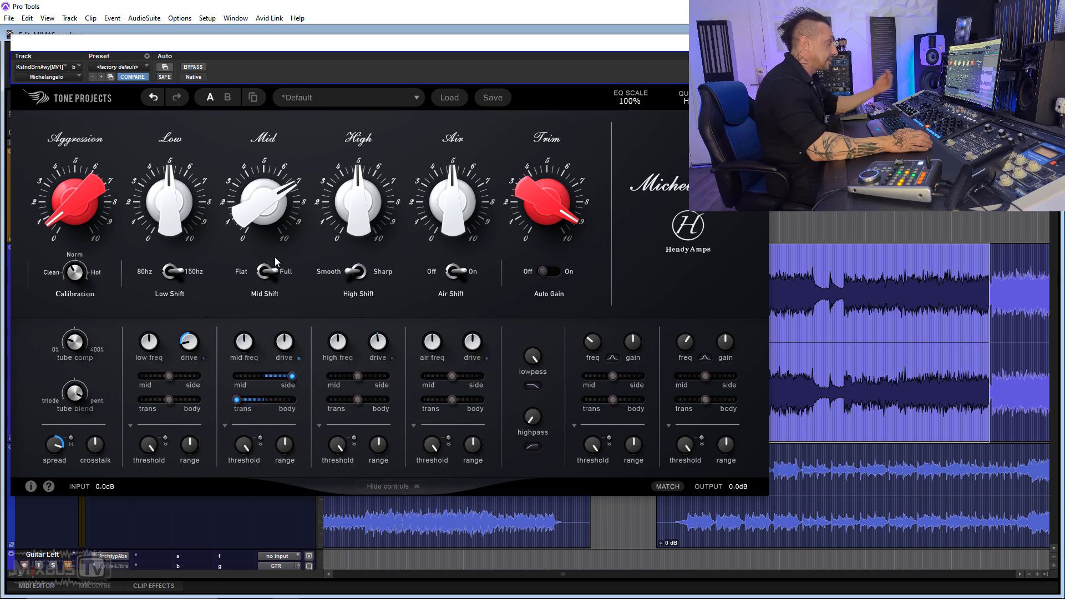
Audition Mid Shift at Flat with the mid band at 100% body and Mid raised slightly, comparing against bypass.
{"action": "left_click", "coordinate": [272, 272]}
{"action": "left_click", "coordinate": [236, 399]}
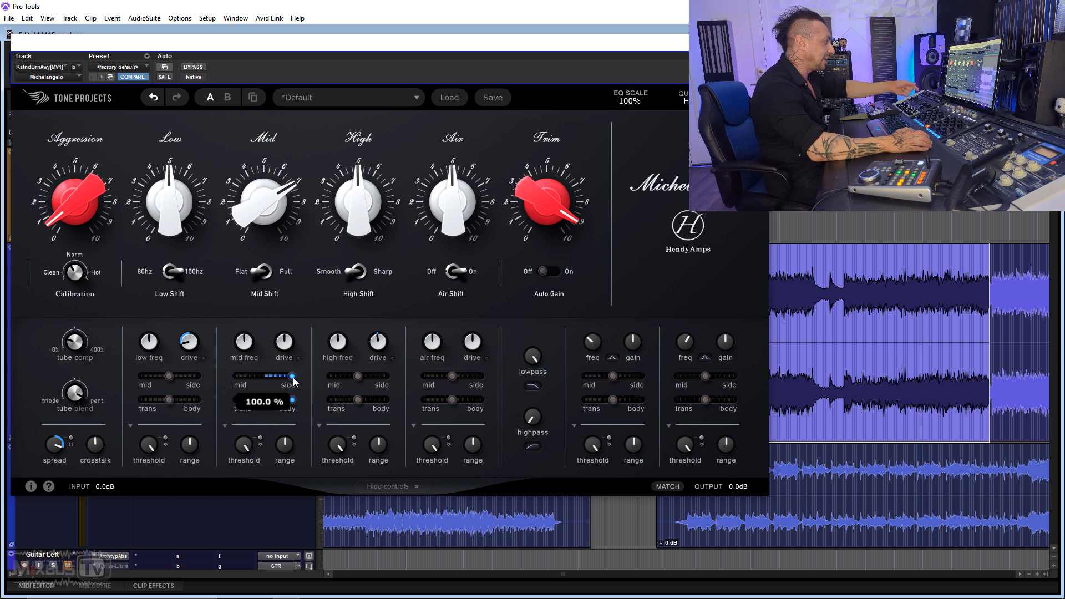
{"action": "left_click_drag", "start_coordinate": [253, 208], "coordinate": [230, 105]}
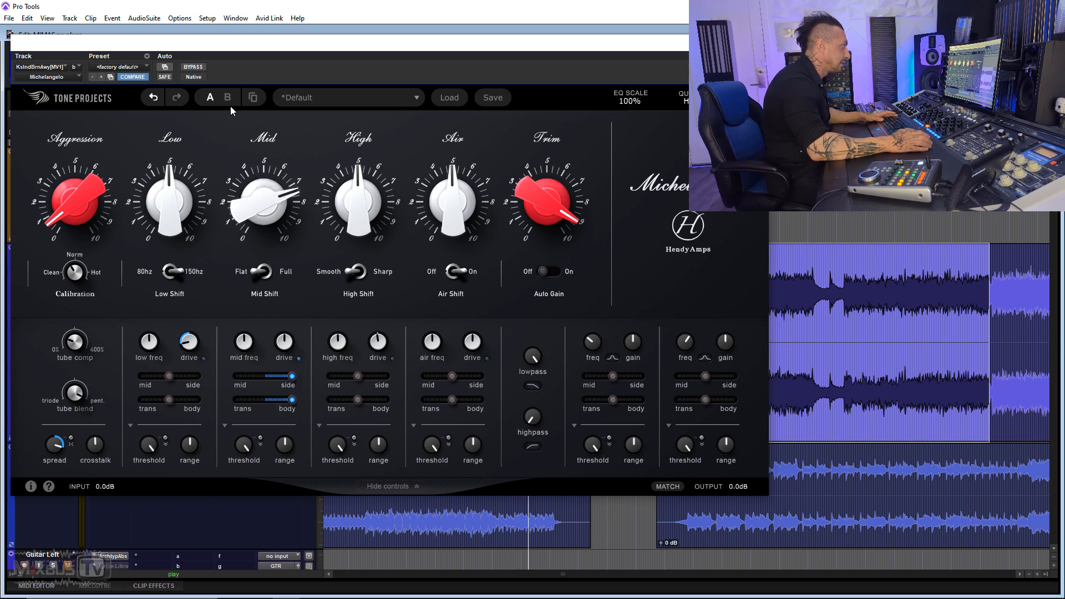
{"action": "left_click", "coordinate": [194, 68]}
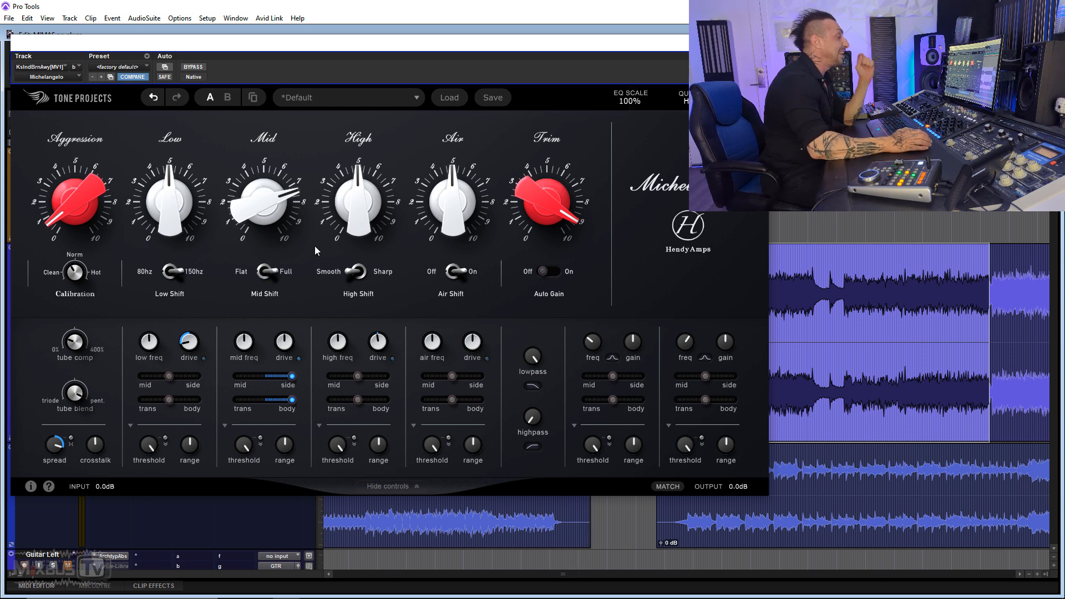
Play the track from a different point of the selected clip and compare the EQ against bypass.
{"action": "left_click_drag", "start_coordinate": [734, 45], "coordinate": [586, 51]}
{"action": "key", "text": "Left"}
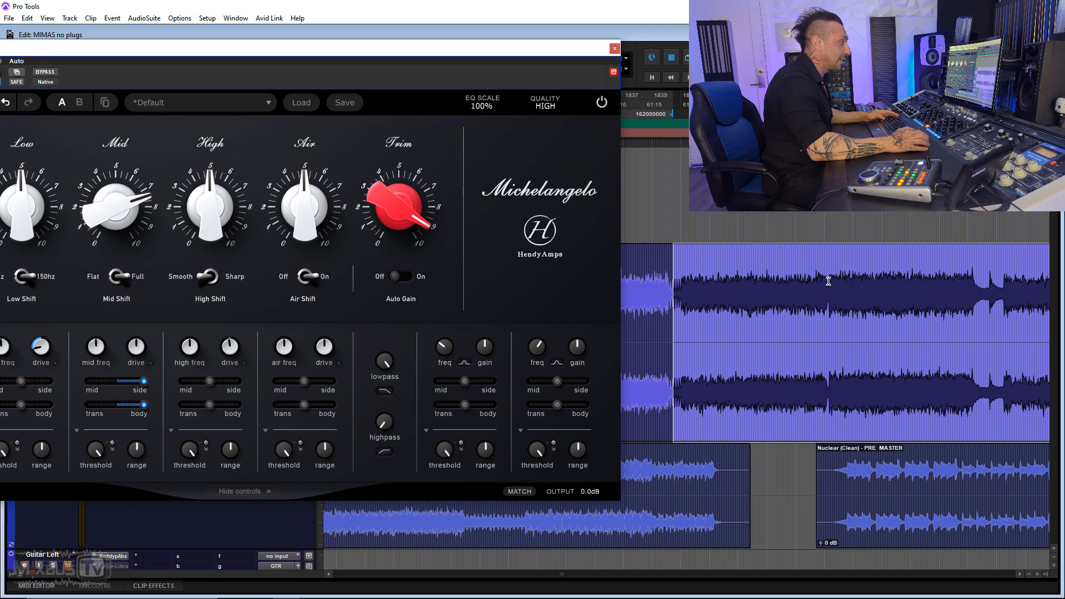
{"action": "left_click", "coordinate": [828, 281], "text": "shift"}
{"action": "key", "text": "space"}
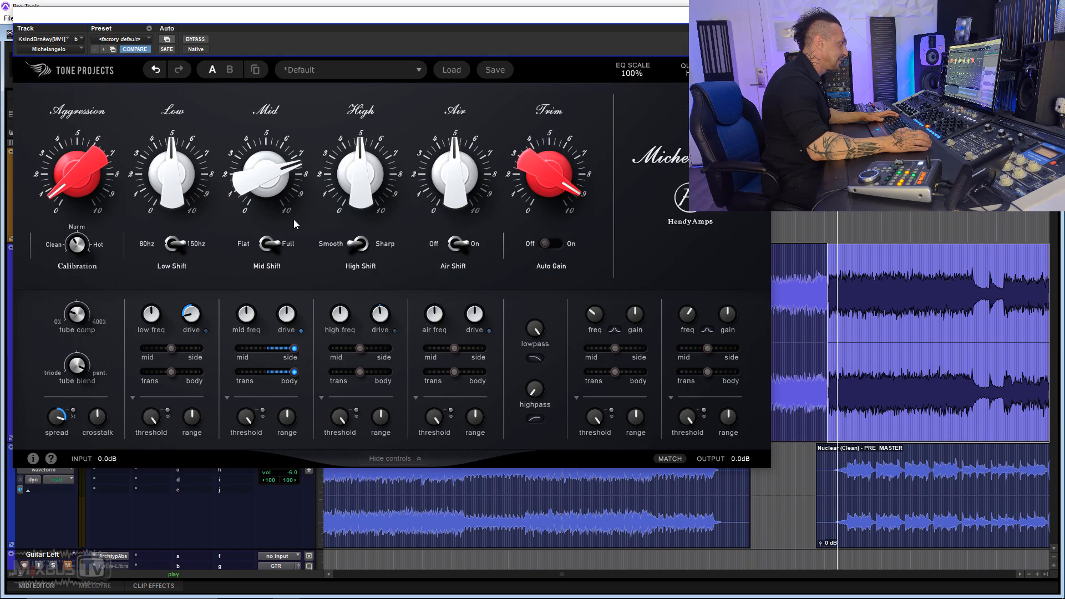
{"action": "left_click", "coordinate": [195, 40]}
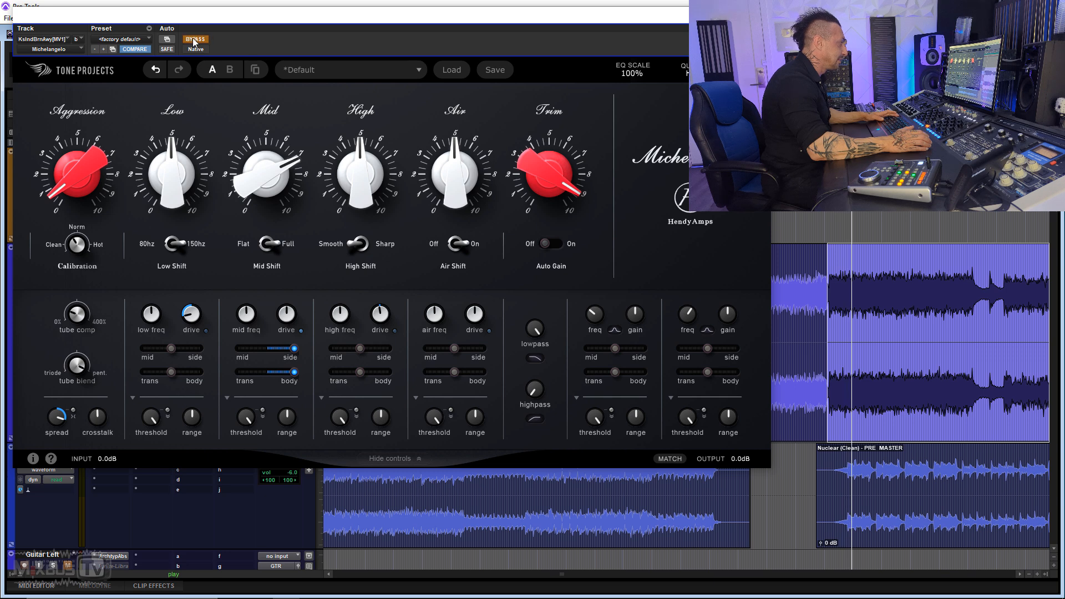
{"action": "left_click", "coordinate": [195, 39]}
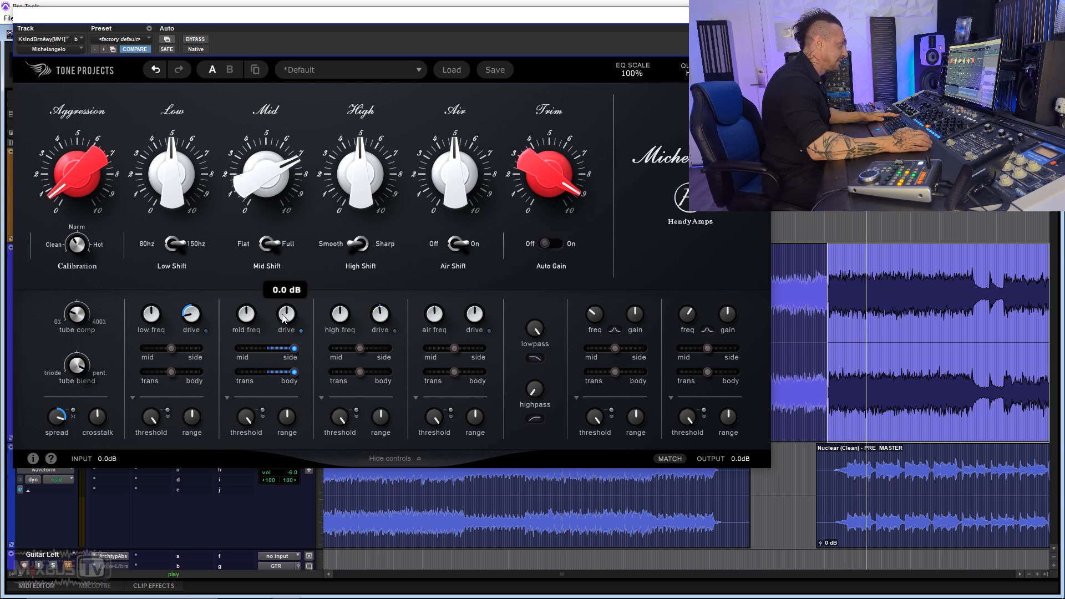
Set Mid Shift to Flat, lower Mid, audition the band at full mid and full trans, and reset both balances.
{"action": "left_click", "coordinate": [271, 245]}
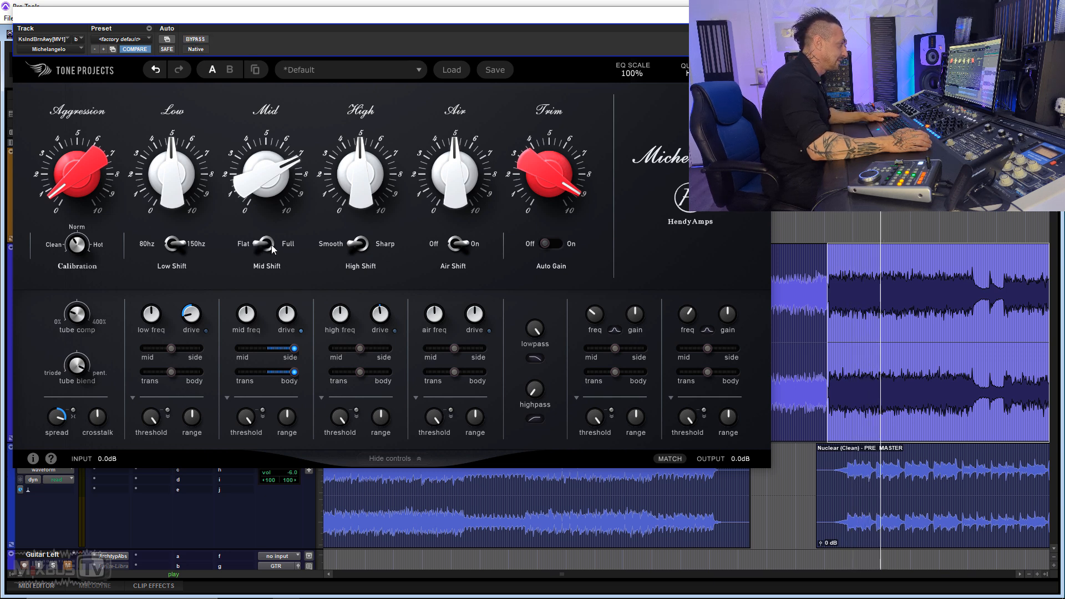
{"action": "left_click_drag", "start_coordinate": [271, 179], "coordinate": [255, 210]}
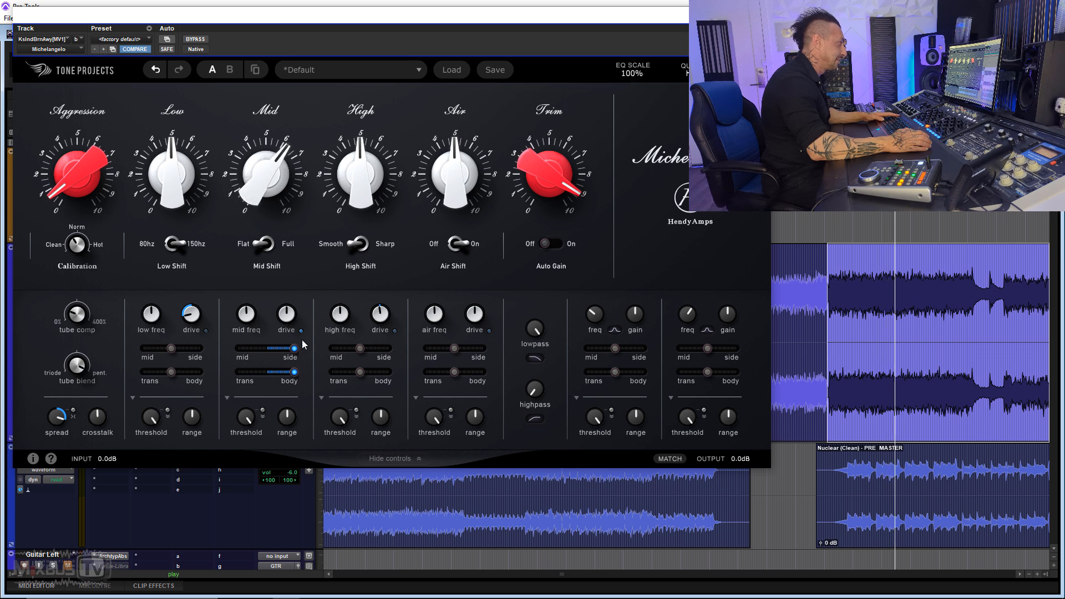
{"action": "left_click_drag", "start_coordinate": [302, 345], "coordinate": [1, 386]}
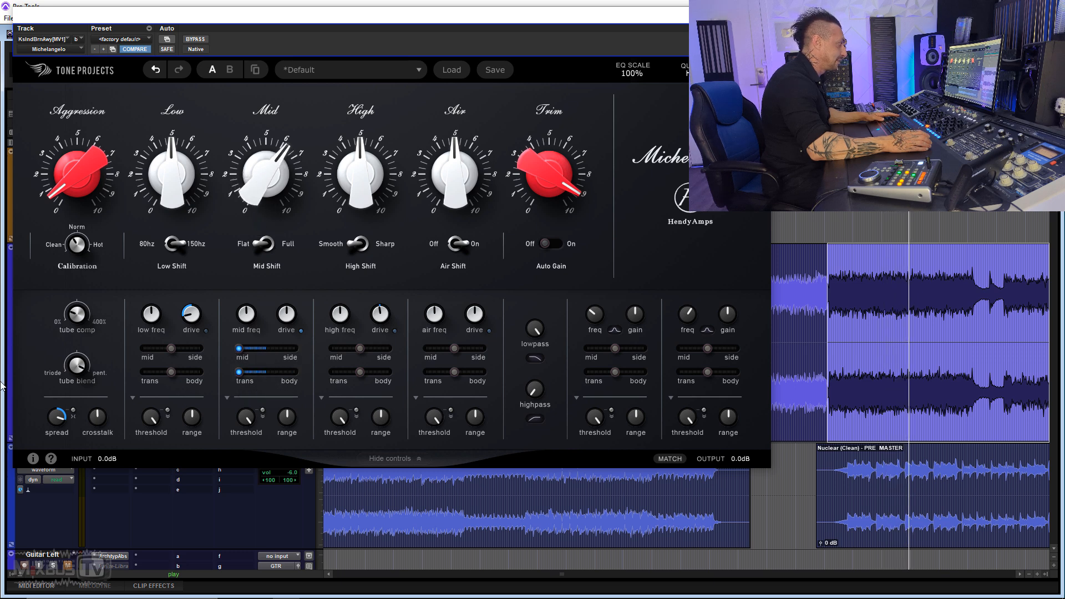
{"action": "left_click", "coordinate": [269, 371], "text": "alt"}
{"action": "left_click", "coordinate": [289, 348], "text": "alt"}
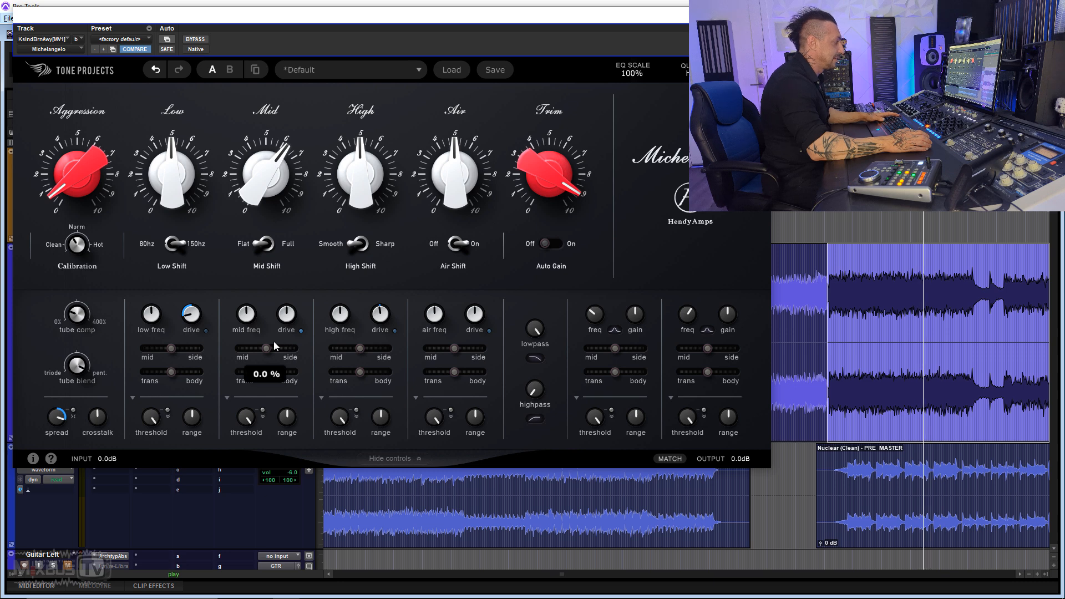
{"action": "key", "text": "alt+space"}
{"action": "left_click", "coordinate": [317, 287]}
{"action": "key", "text": "space"}
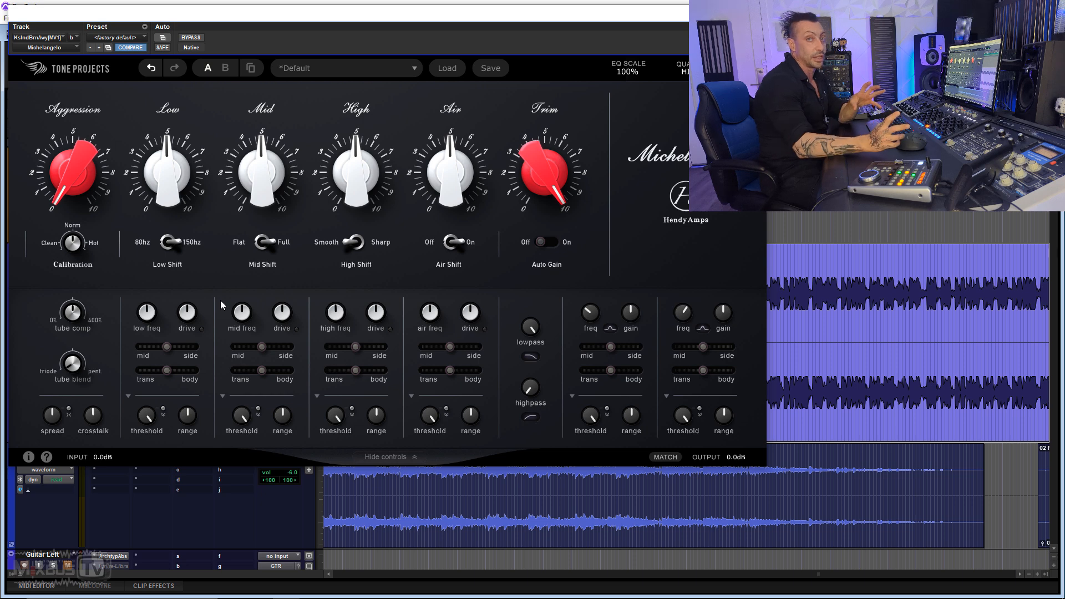
Try the low band's drive at 3.5 dB and a reduced Aggression, resetting each to its starting value.
{"action": "mouse_move", "coordinate": [194, 318]}
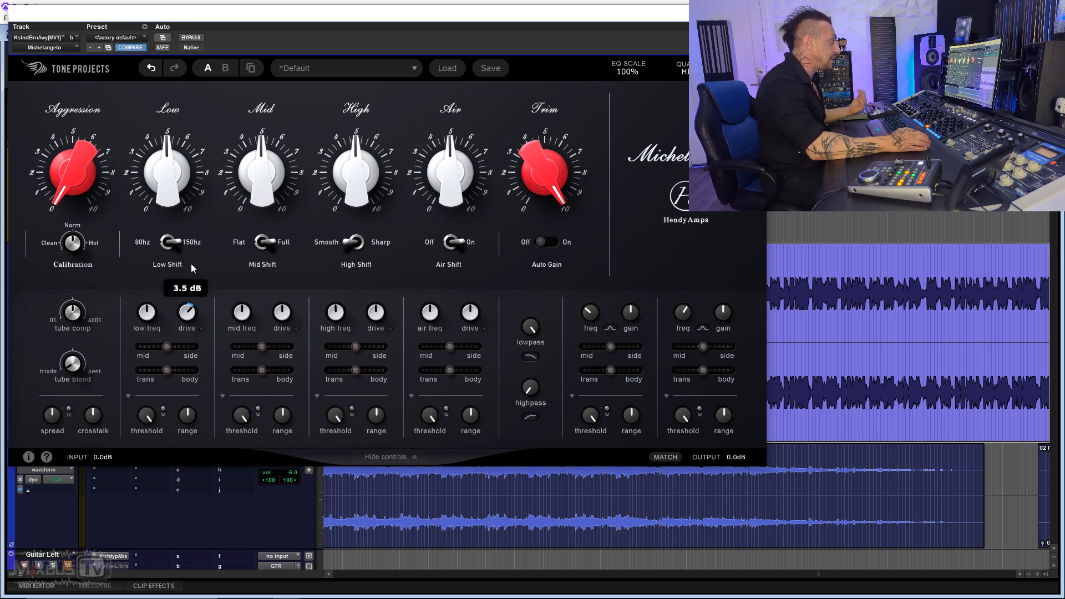
{"action": "left_click_drag", "start_coordinate": [193, 341], "coordinate": [197, 306]}
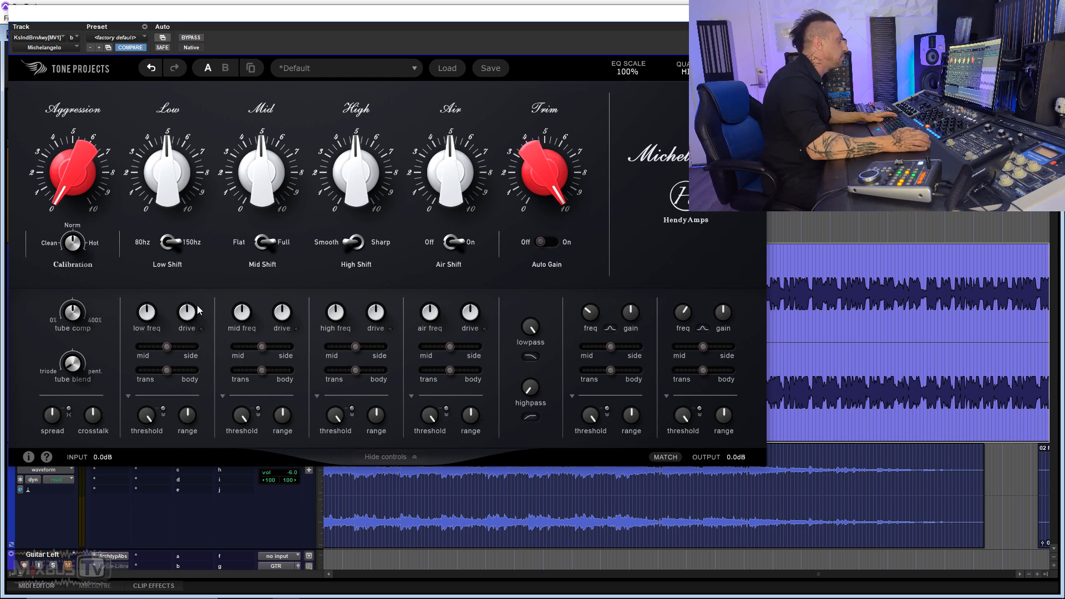
{"action": "left_click_drag", "start_coordinate": [84, 179], "coordinate": [88, 169]}
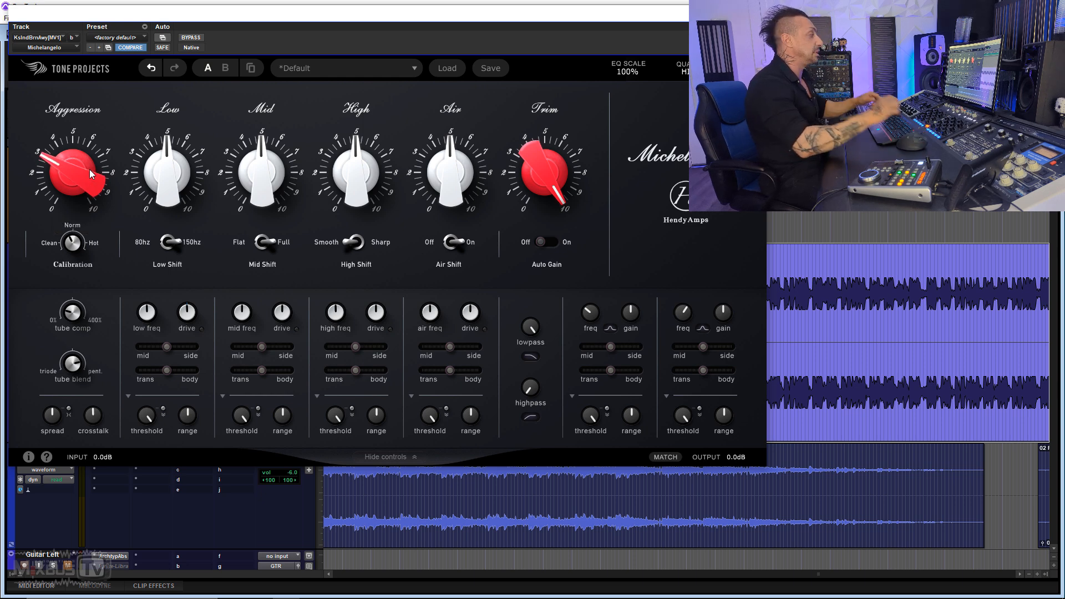
{"action": "left_click", "coordinate": [89, 169], "text": "alt"}
Play the track, lower Aggression to about 2.84 and compare the result against bypass.
{"action": "key", "text": "space"}
{"action": "left_click", "coordinate": [191, 37]}
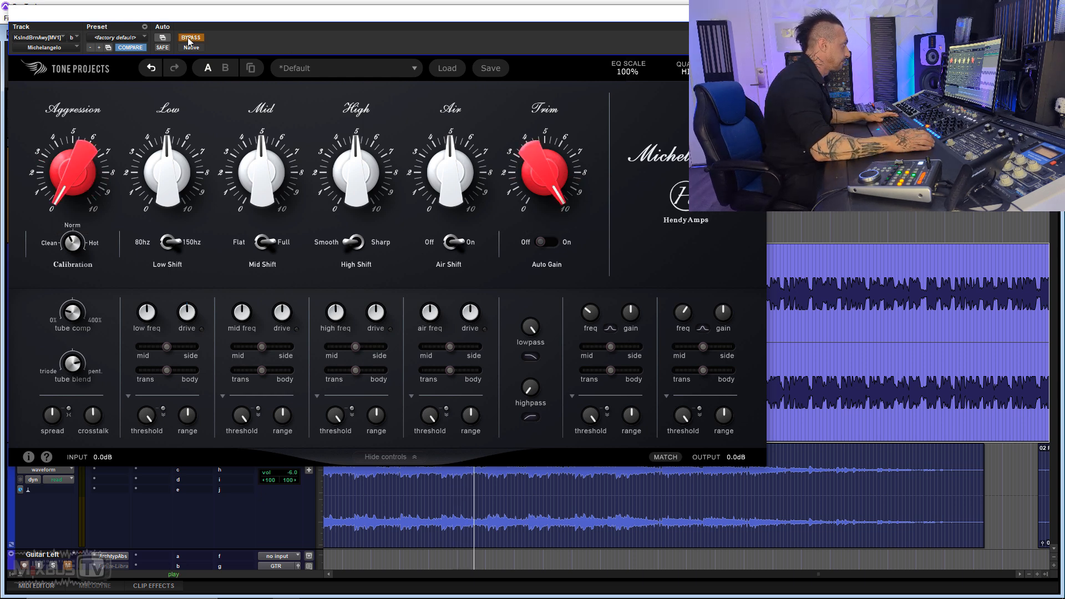
{"action": "left_click_drag", "start_coordinate": [63, 172], "coordinate": [63, 71]}
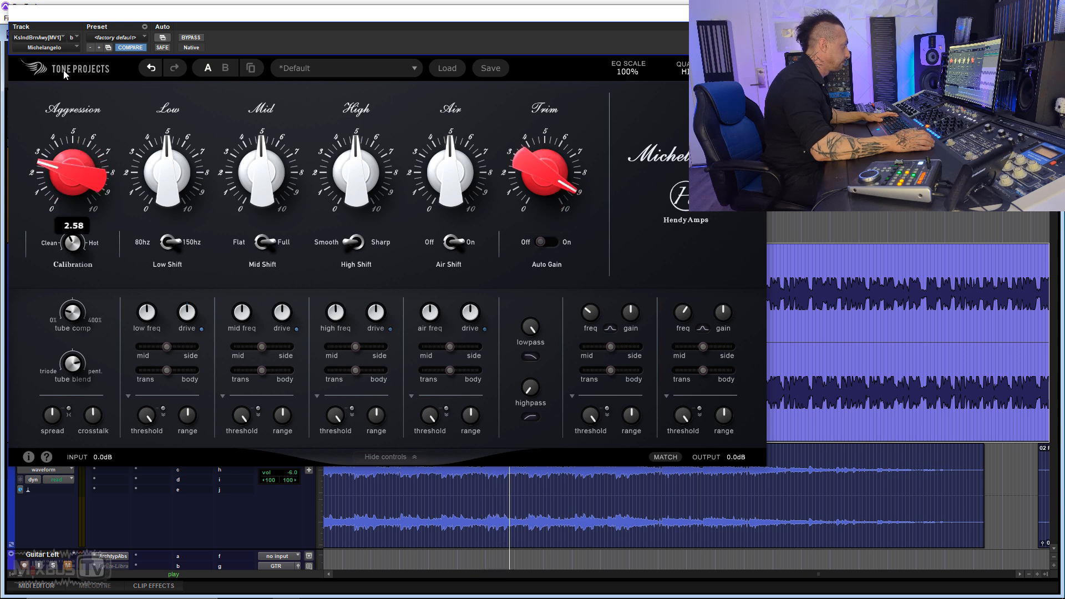
{"action": "left_click", "coordinate": [191, 37]}
{"action": "left_click", "coordinate": [190, 37]}
{"action": "left_click", "coordinate": [76, 182]}
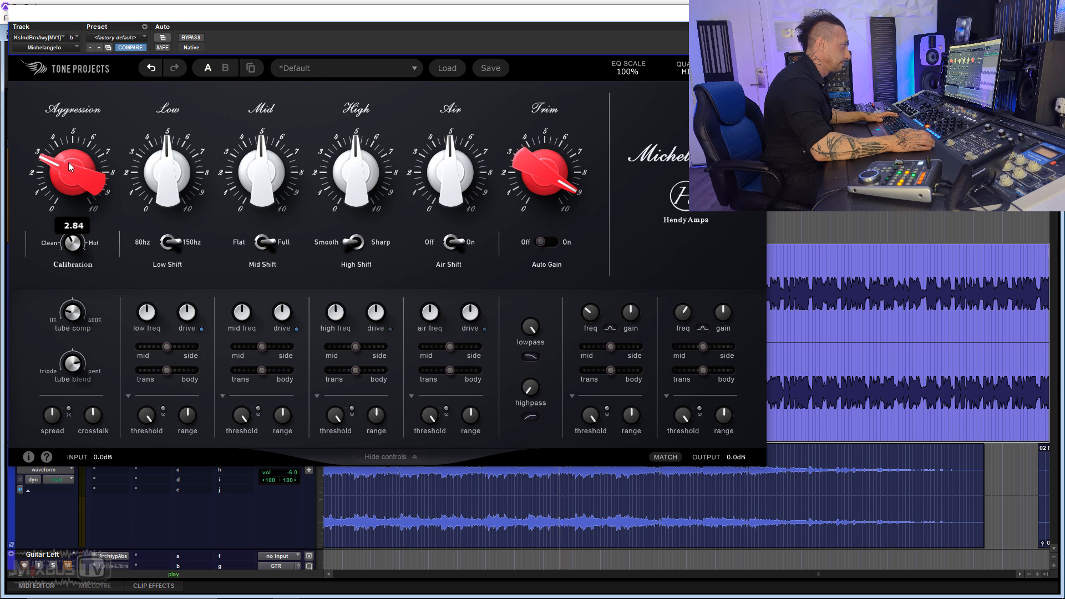
Rebalance Aggression and Trim during playback, trying Aggression at 4.26 before settling near 2.2 with Trim at about 8.9.
{"action": "left_click_drag", "start_coordinate": [69, 162], "coordinate": [68, 133]}
{"action": "left_click_drag", "start_coordinate": [528, 185], "coordinate": [529, 215]}
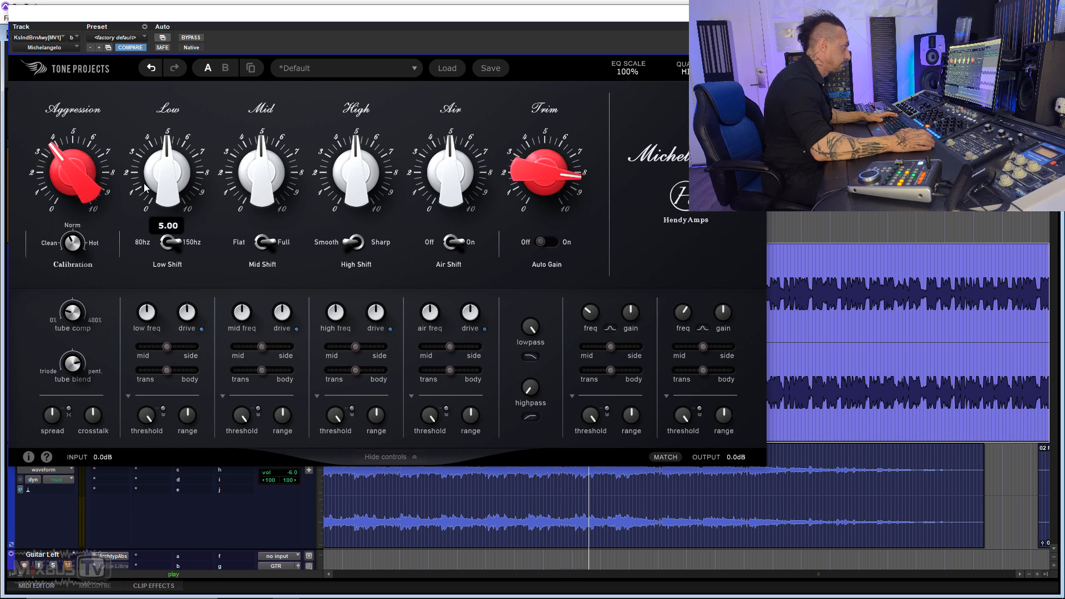
{"action": "left_click_drag", "start_coordinate": [72, 183], "coordinate": [72, 171]}
{"action": "left_click_drag", "start_coordinate": [72, 243], "coordinate": [72, 233]}
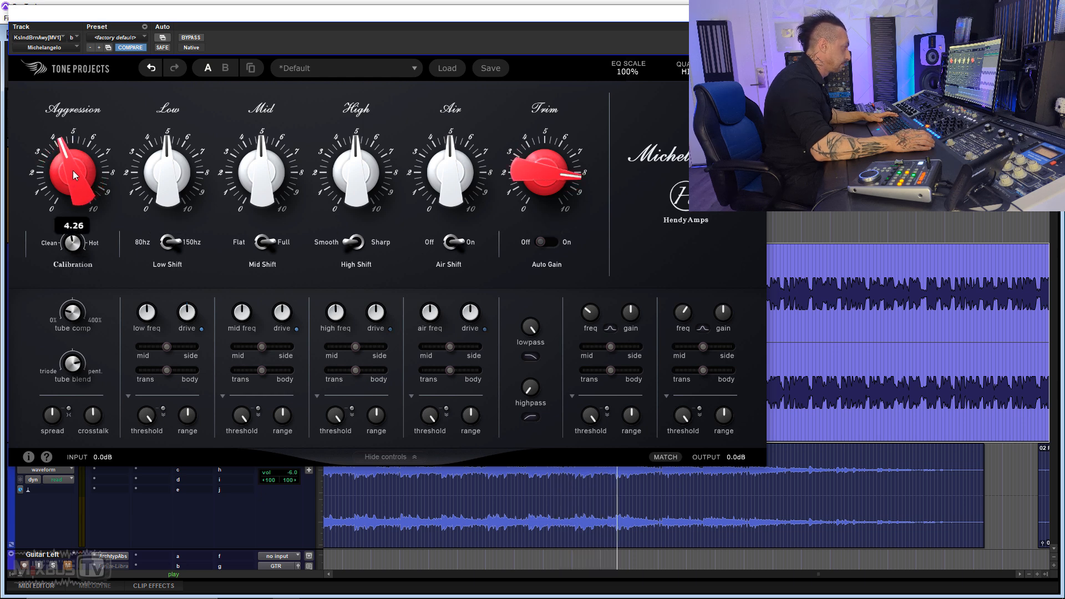
{"action": "left_click_drag", "start_coordinate": [73, 171], "coordinate": [72, 234]}
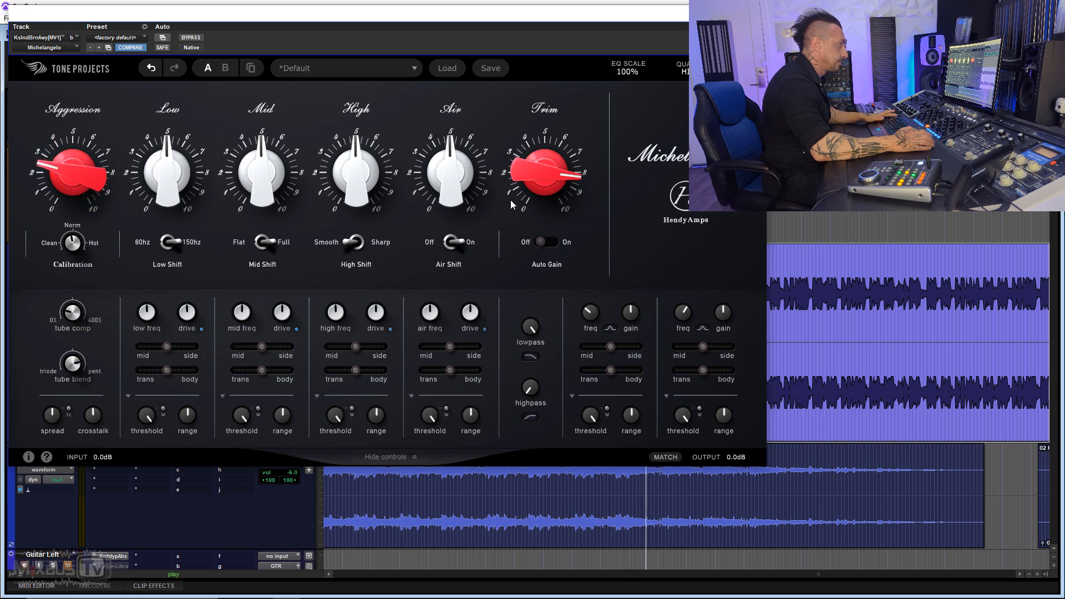
{"action": "left_click_drag", "start_coordinate": [557, 180], "coordinate": [560, 166]}
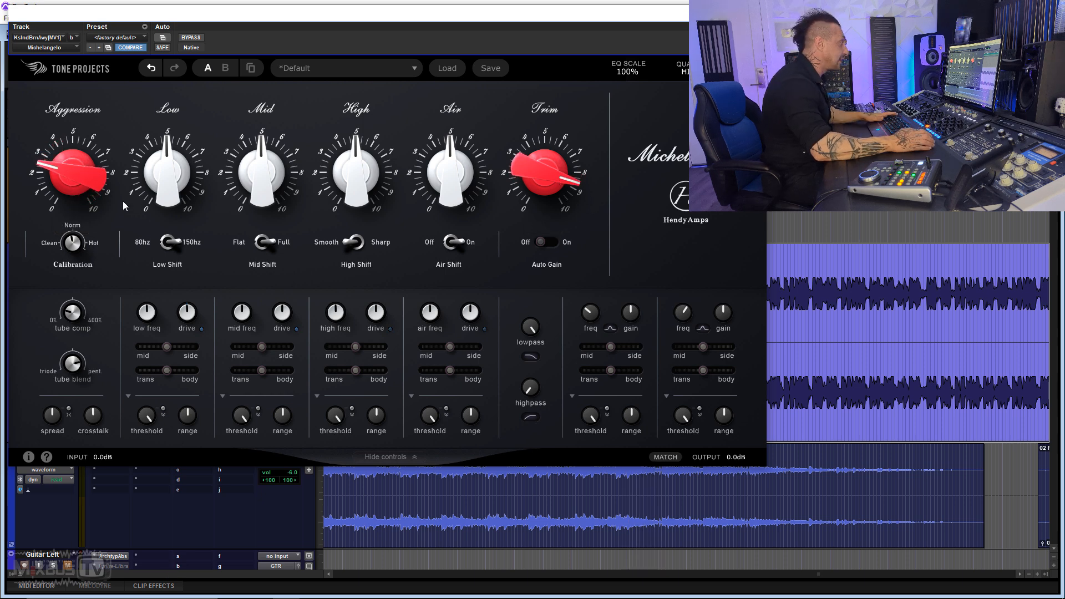
{"action": "left_click_drag", "start_coordinate": [78, 178], "coordinate": [78, 188]}
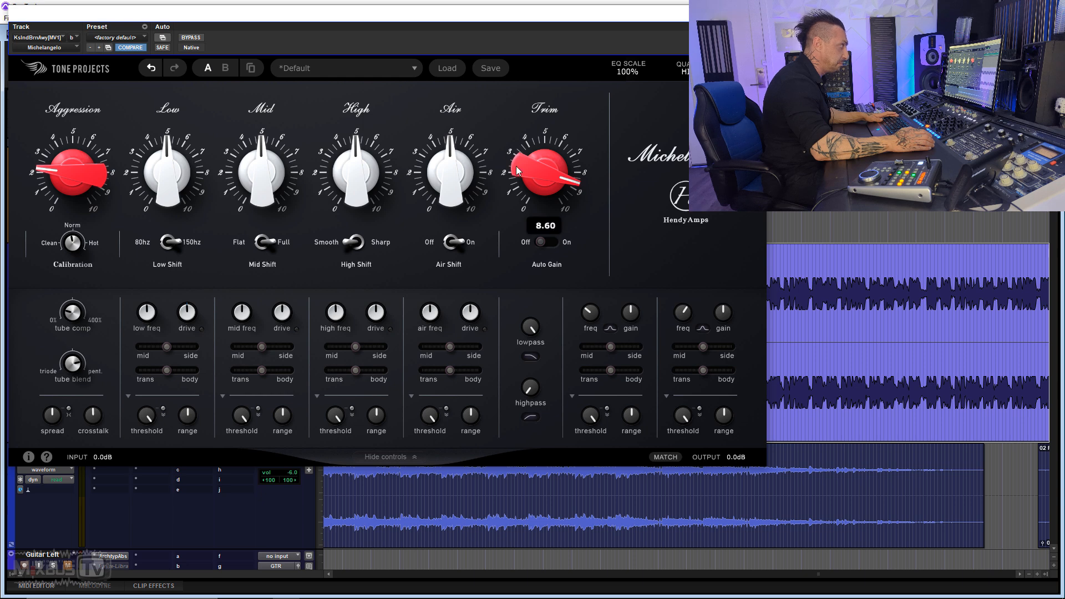
{"action": "left_click_drag", "start_coordinate": [518, 171], "coordinate": [537, 156]}
Play the track, raise Aggression slightly, set the low band's drive to -12.0 dB and boost Low.
{"action": "left_click_drag", "start_coordinate": [187, 312], "coordinate": [185, 313]}
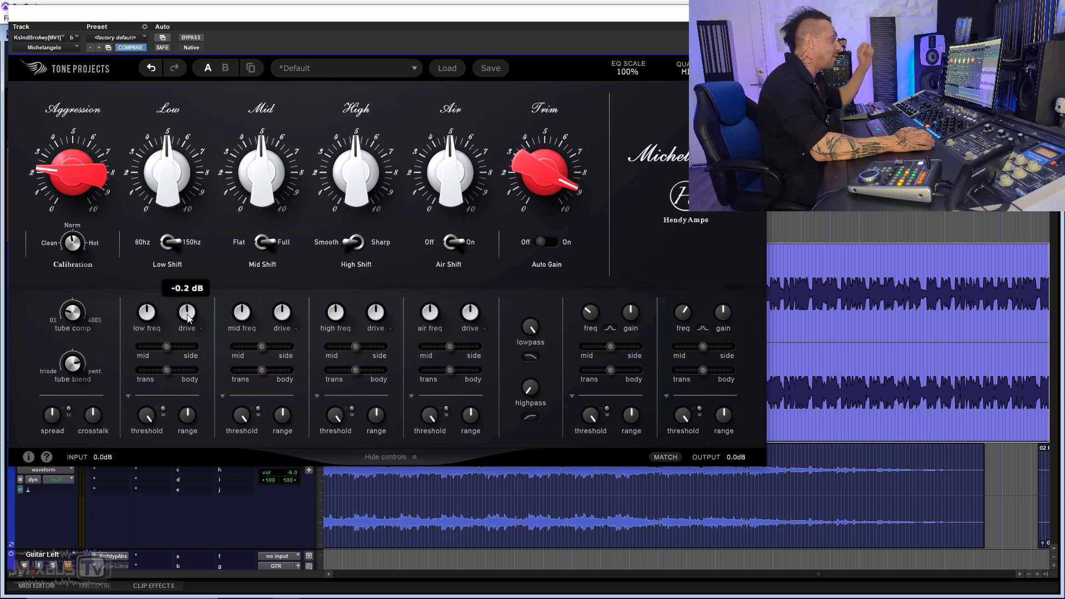
{"action": "key", "text": "space"}
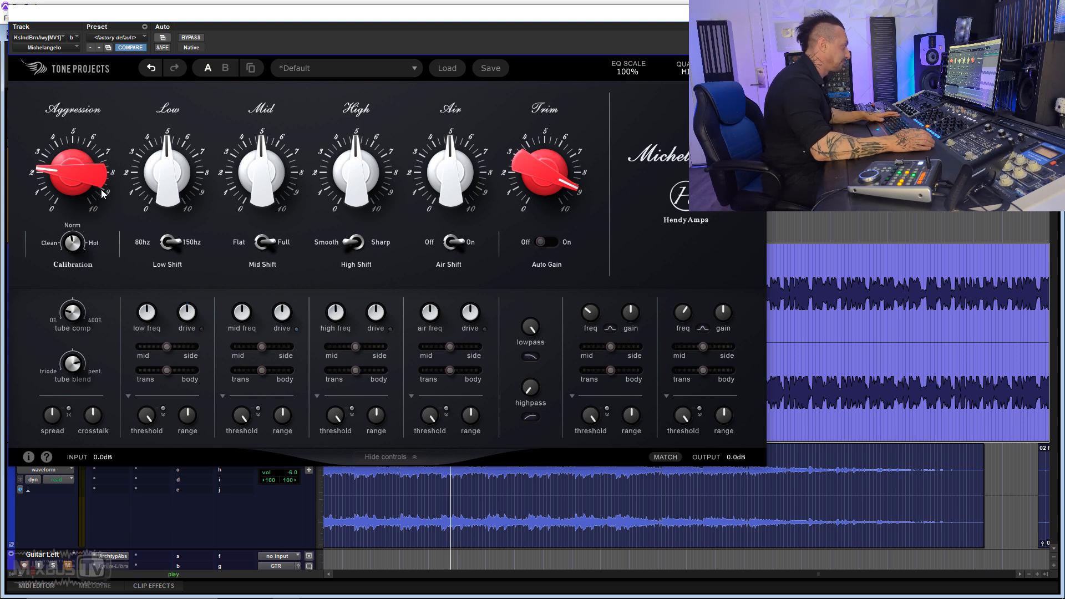
{"action": "left_click_drag", "start_coordinate": [103, 194], "coordinate": [58, 154]}
{"action": "left_click_drag", "start_coordinate": [187, 312], "coordinate": [197, 494]}
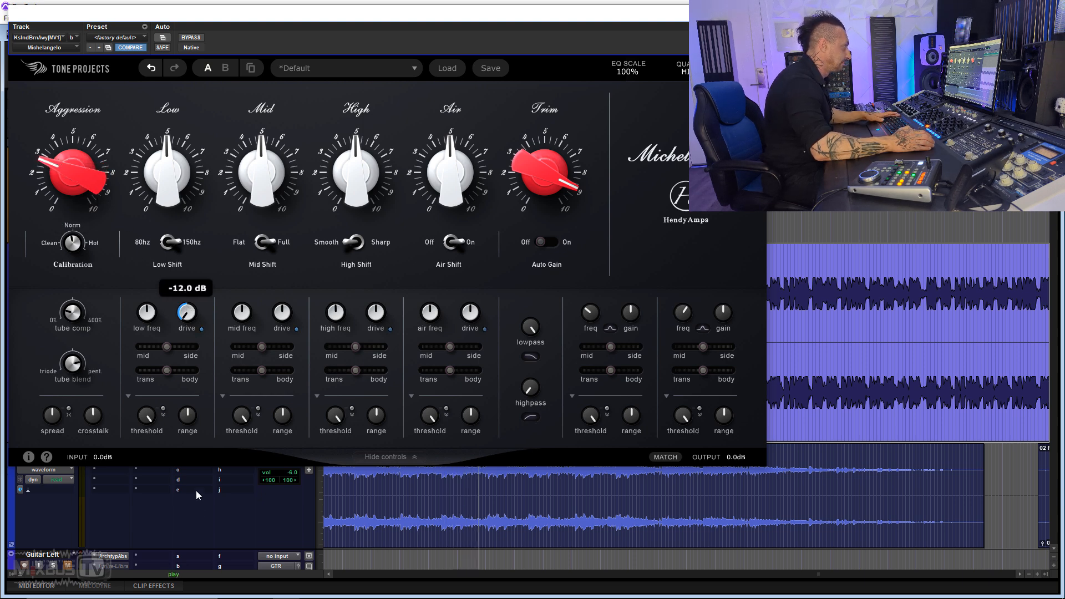
{"action": "left_click_drag", "start_coordinate": [166, 178], "coordinate": [161, 111]}
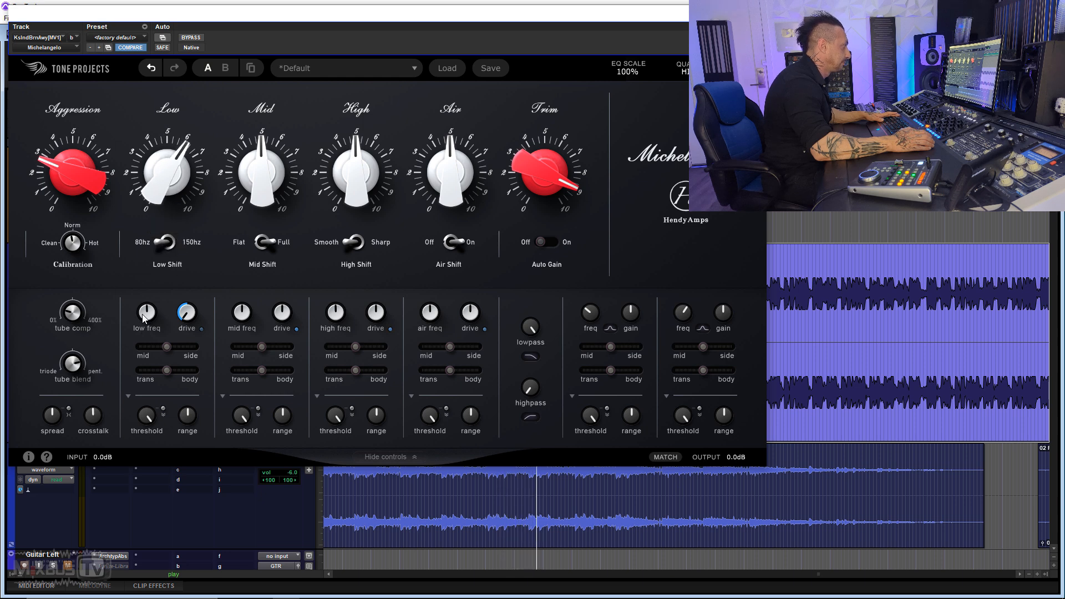
Raise the low frequency slightly, ease Low back to about 5.8 and compare the result against bypass.
{"action": "left_click_drag", "start_coordinate": [157, 312], "coordinate": [151, 284]}
{"action": "left_click_drag", "start_coordinate": [167, 178], "coordinate": [167, 198]}
{"action": "left_click_drag", "start_coordinate": [106, 185], "coordinate": [106, 191]}
{"action": "left_click", "coordinate": [192, 38]}
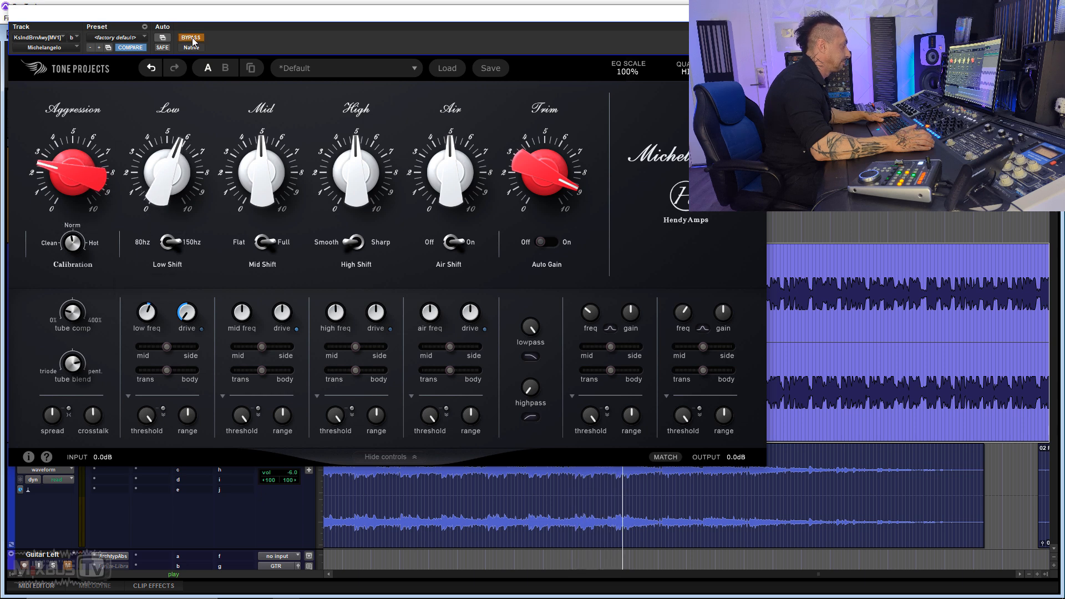
{"action": "left_click", "coordinate": [192, 41]}
{"action": "mouse_move", "coordinate": [189, 320]}
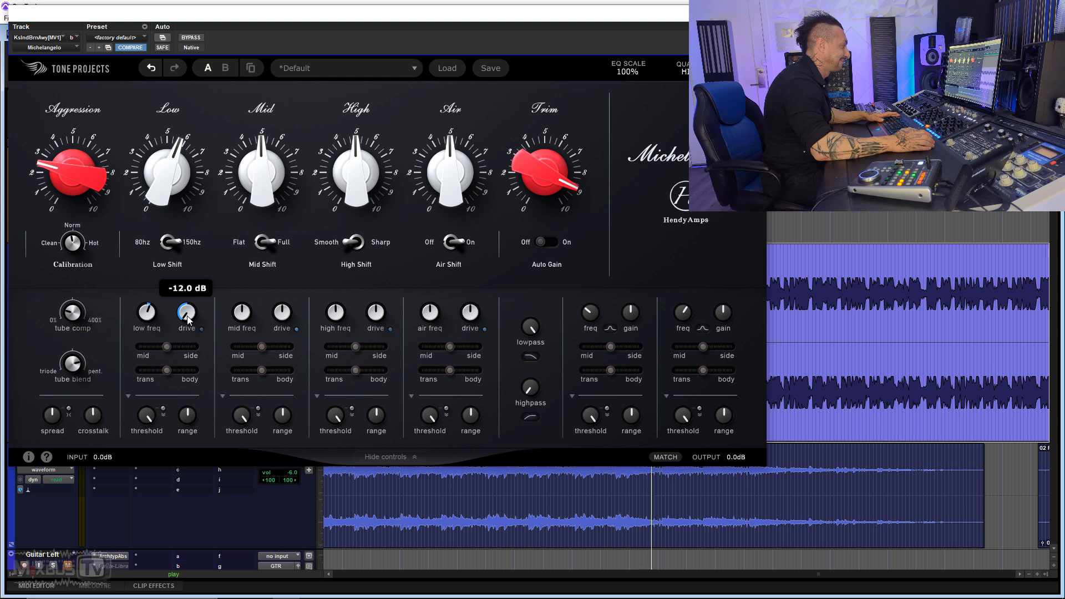
Play the track, boost Mid to about 6.5, raise its drive, and shift the band 28.6 % toward side and slightly toward body.
{"action": "mouse_move", "coordinate": [282, 310]}
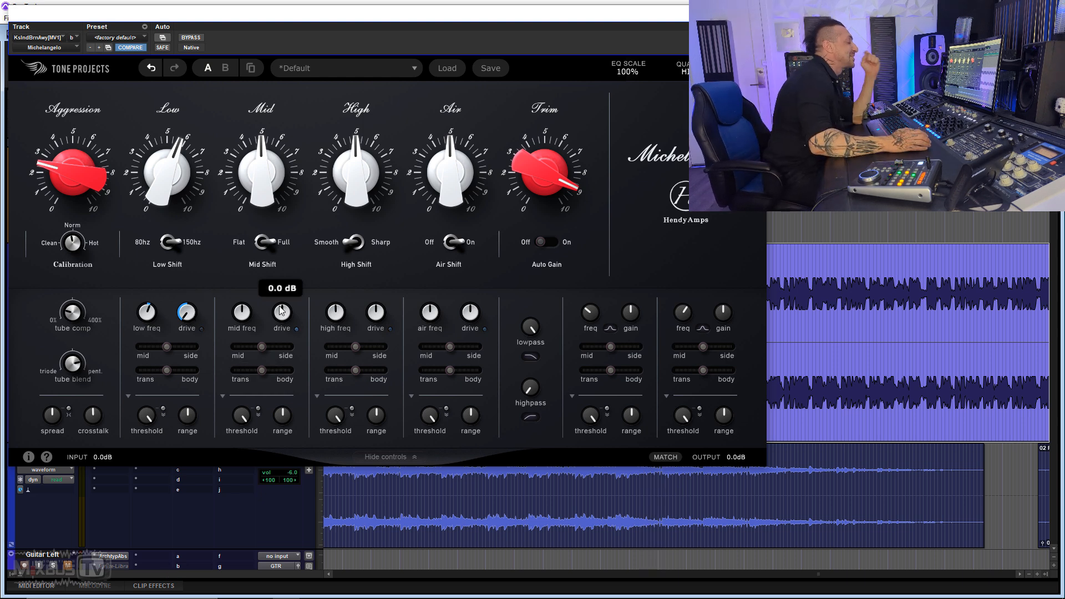
{"action": "mouse_move", "coordinate": [149, 314]}
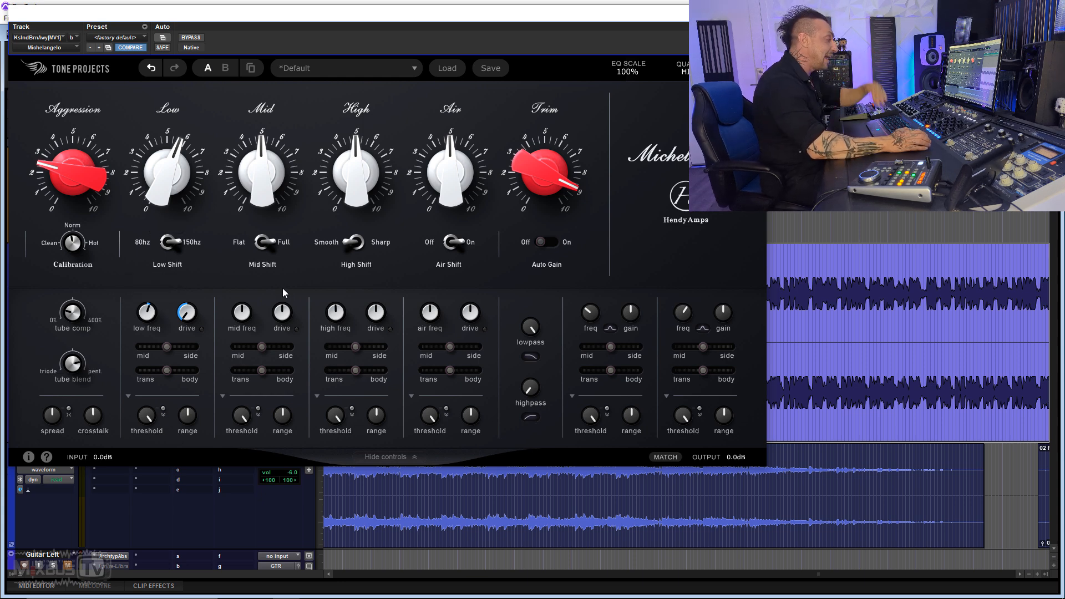
{"action": "mouse_move", "coordinate": [279, 174]}
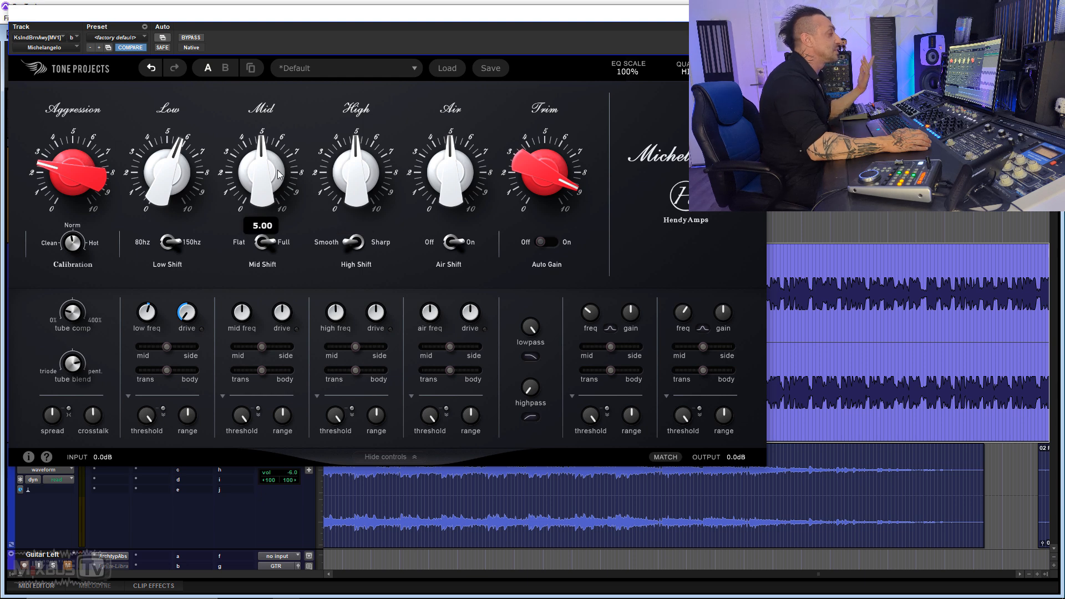
{"action": "key", "text": "space"}
{"action": "left_click_drag", "start_coordinate": [279, 175], "coordinate": [261, 116]}
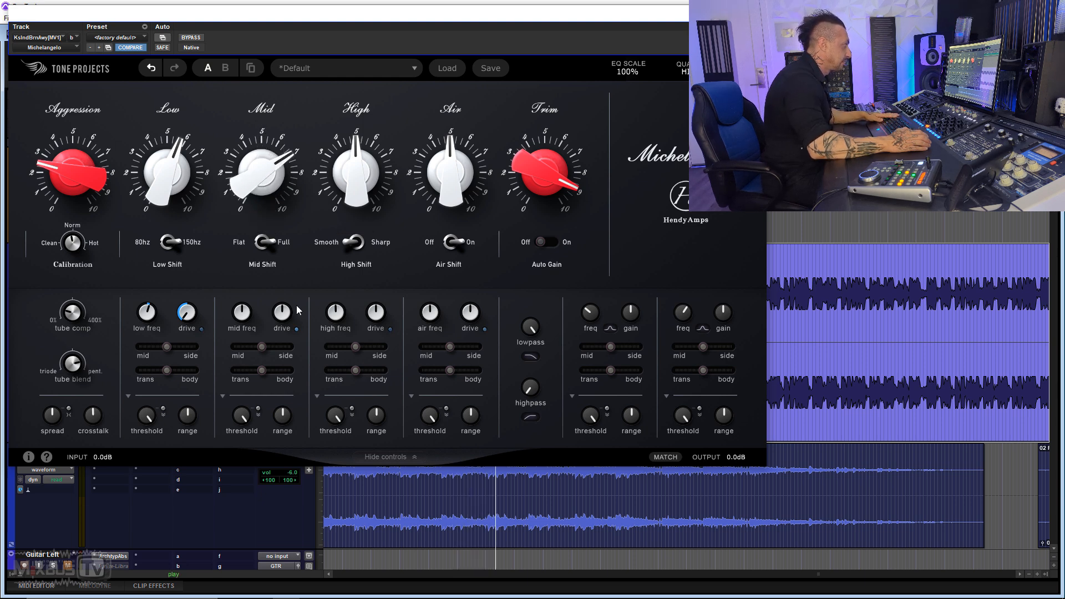
{"action": "left_click_drag", "start_coordinate": [281, 312], "coordinate": [284, 257]}
{"action": "left_click_drag", "start_coordinate": [269, 185], "coordinate": [270, 199]}
{"action": "mouse_move", "coordinate": [257, 354]}
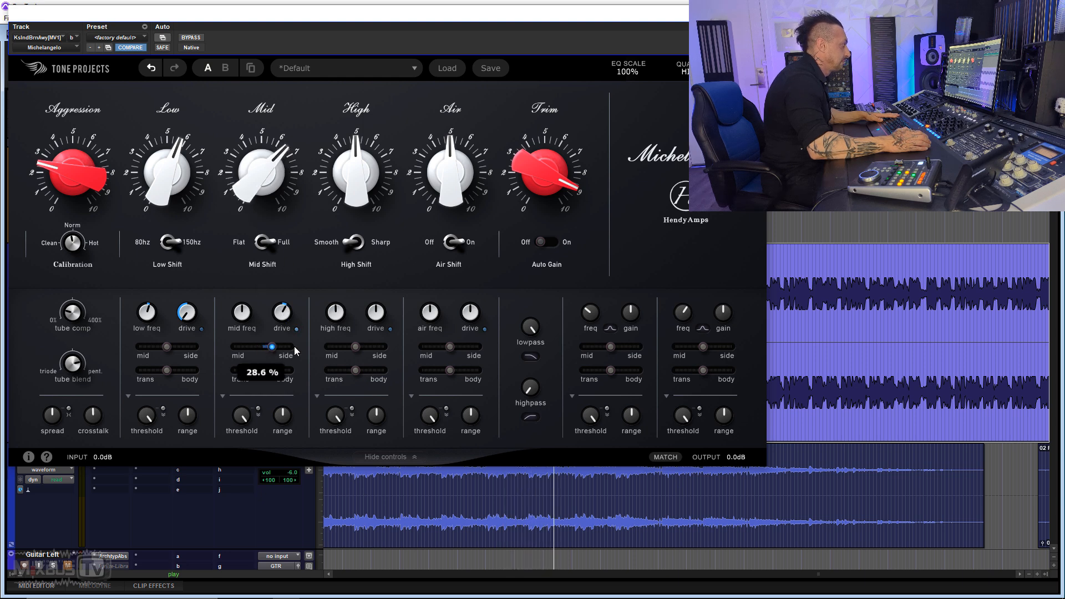
{"action": "left_click_drag", "start_coordinate": [261, 370], "coordinate": [277, 371]}
Boost High, raise its drive and frequency, shift it toward side, and reduce High to about 7 after trying 8.01.
{"action": "mouse_move", "coordinate": [366, 173]}
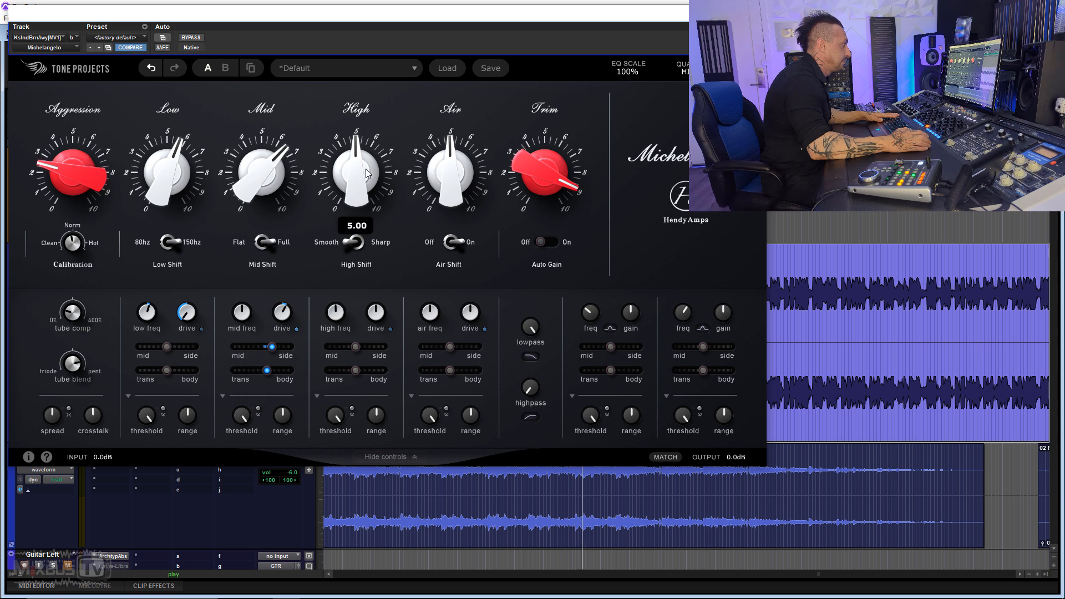
{"action": "left_click_drag", "start_coordinate": [366, 173], "coordinate": [366, 89]}
{"action": "left_click_drag", "start_coordinate": [376, 312], "coordinate": [376, 253]}
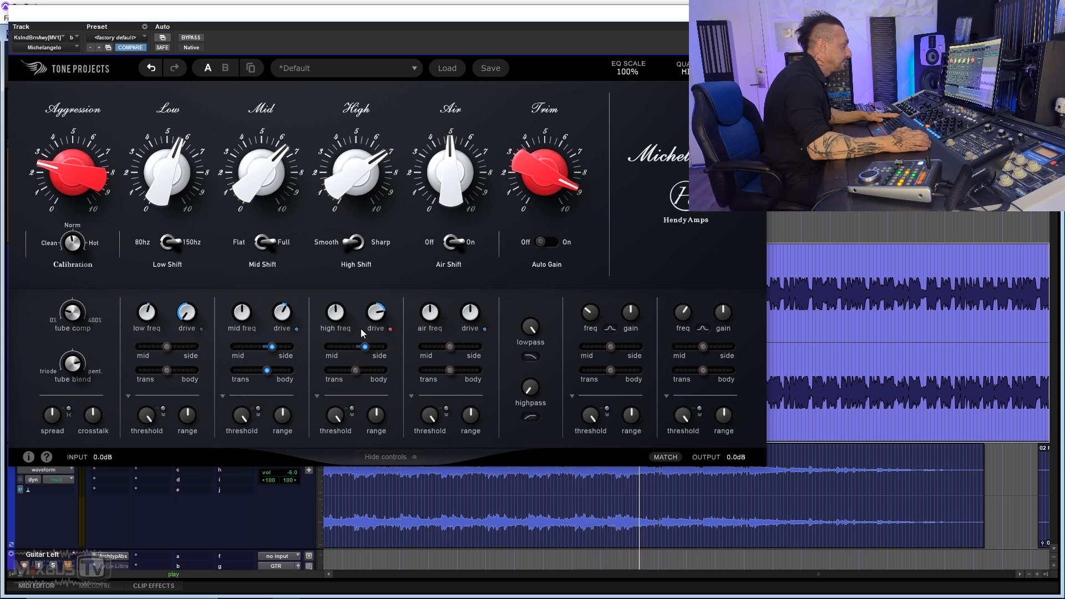
{"action": "mouse_move", "coordinate": [347, 296]}
{"action": "left_click_drag", "start_coordinate": [348, 268], "coordinate": [349, 245]}
{"action": "left_click_drag", "start_coordinate": [358, 178], "coordinate": [361, 129]}
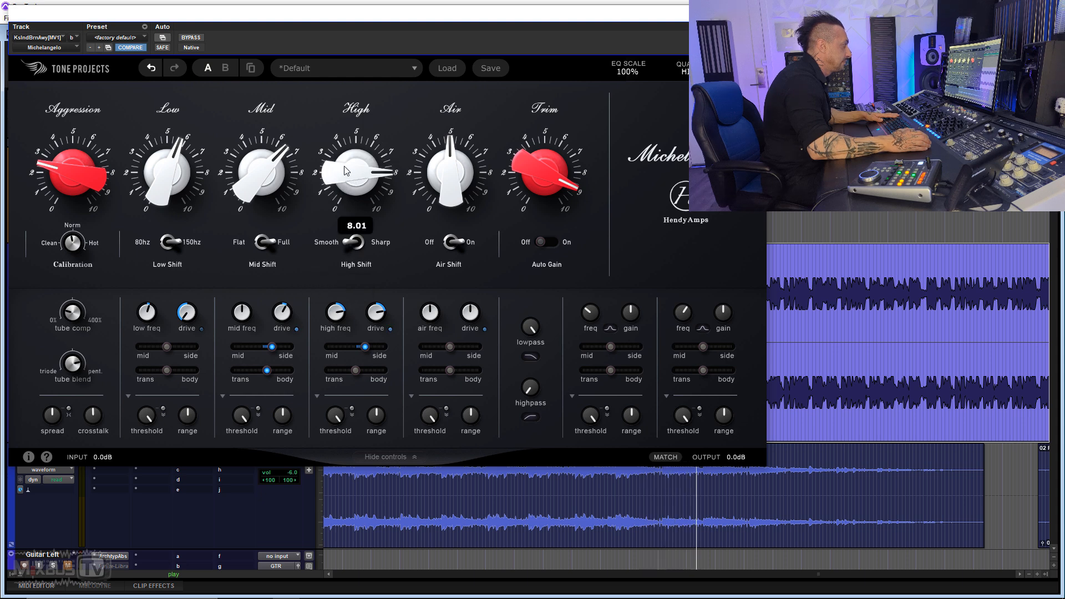
{"action": "mouse_move", "coordinate": [335, 284]}
{"action": "left_click_drag", "start_coordinate": [332, 273], "coordinate": [334, 294]}
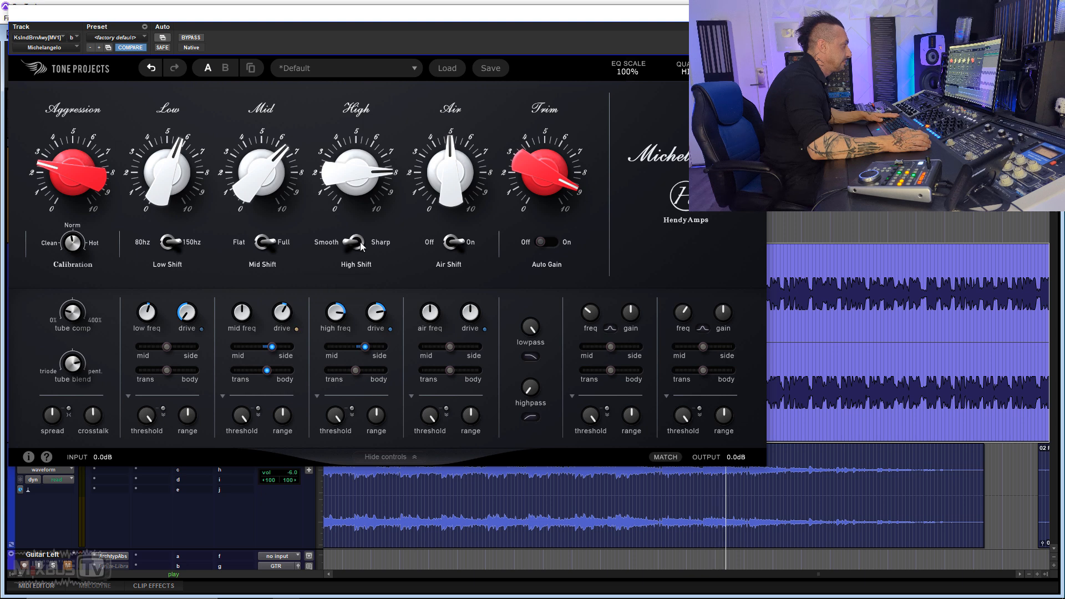
{"action": "left_click_drag", "start_coordinate": [358, 188], "coordinate": [361, 222]}
Boost Air to about 7.8, shift it toward side and body, increase spread and lower High to about 6.5.
{"action": "left_click_drag", "start_coordinate": [450, 183], "coordinate": [450, 115]}
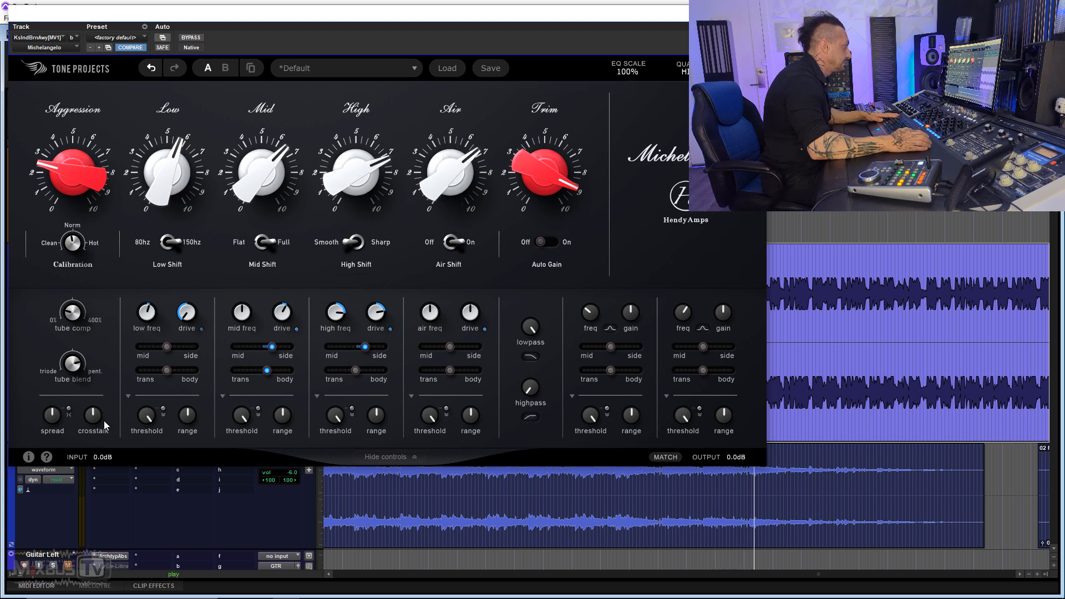
{"action": "left_click_drag", "start_coordinate": [59, 414], "coordinate": [60, 383]}
{"action": "left_click_drag", "start_coordinate": [358, 167], "coordinate": [358, 196]}
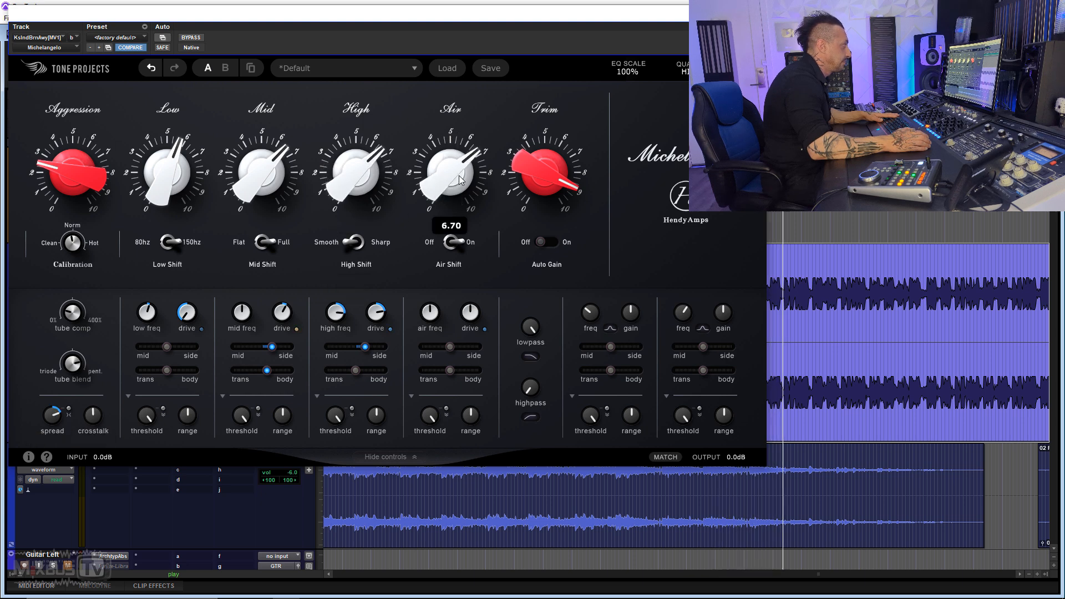
{"action": "left_click_drag", "start_coordinate": [452, 169], "coordinate": [453, 122]}
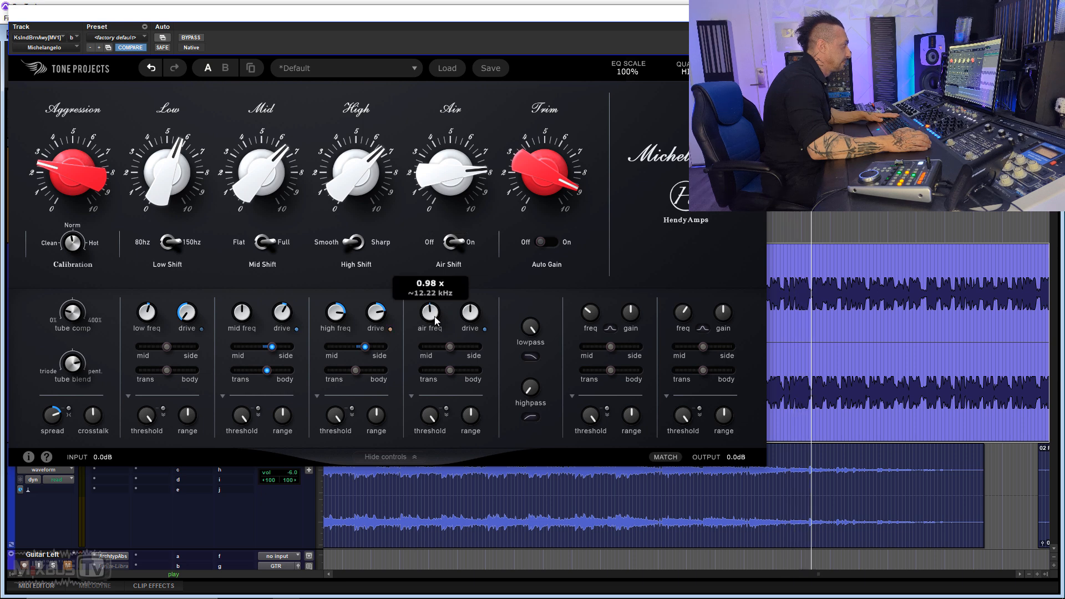
{"action": "mouse_move", "coordinate": [449, 300]}
{"action": "left_click_drag", "start_coordinate": [450, 297], "coordinate": [463, 370]}
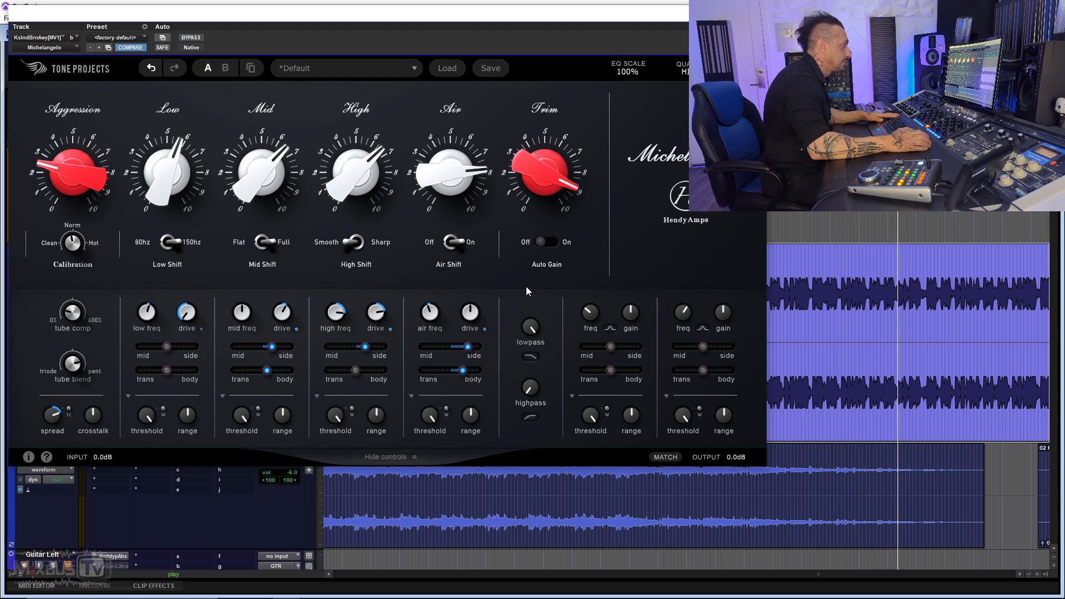
Compare the full EQ against bypass, reduce Trim and High slightly, and set Air to 7.46.
{"action": "mouse_move", "coordinate": [558, 178]}
{"action": "left_click", "coordinate": [197, 40]}
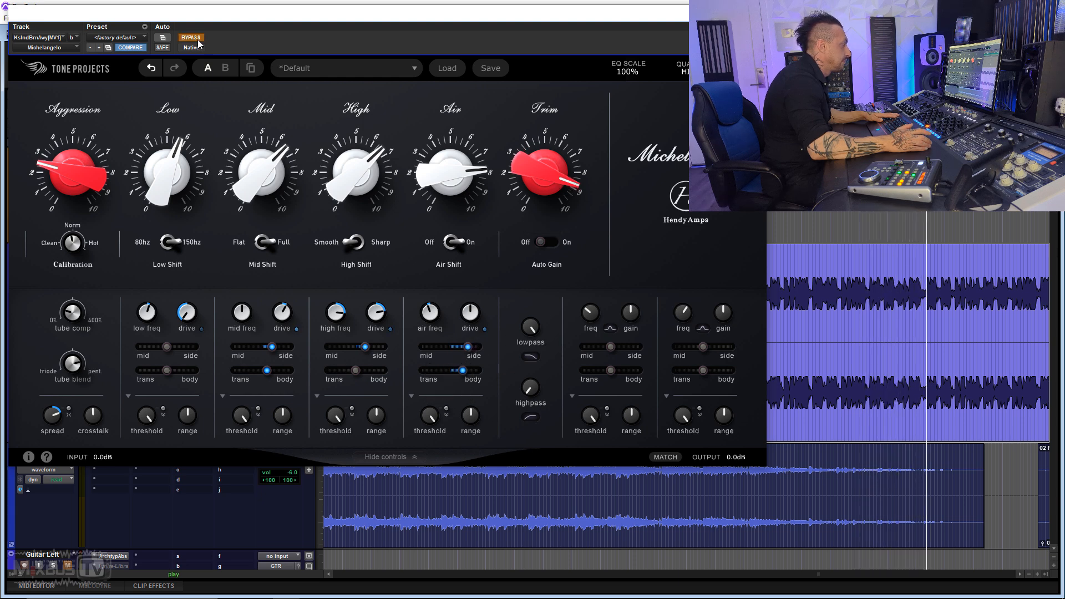
{"action": "left_click", "coordinate": [197, 40]}
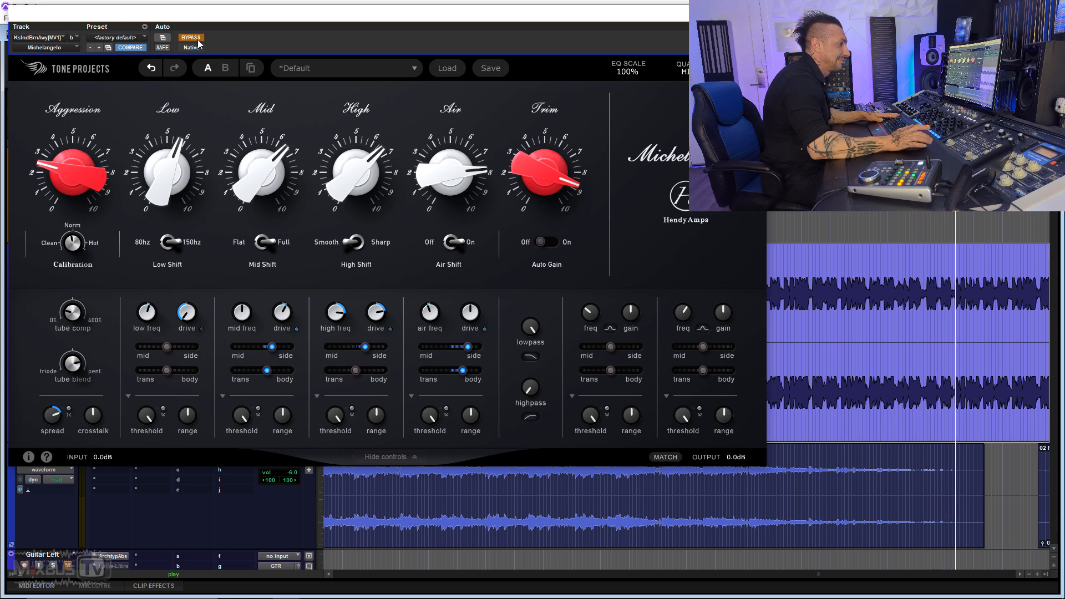
{"action": "left_click_drag", "start_coordinate": [452, 177], "coordinate": [451, 202]}
{"action": "left_click_drag", "start_coordinate": [371, 186], "coordinate": [371, 189]}
{"action": "left_click_drag", "start_coordinate": [455, 175], "coordinate": [455, 170]}
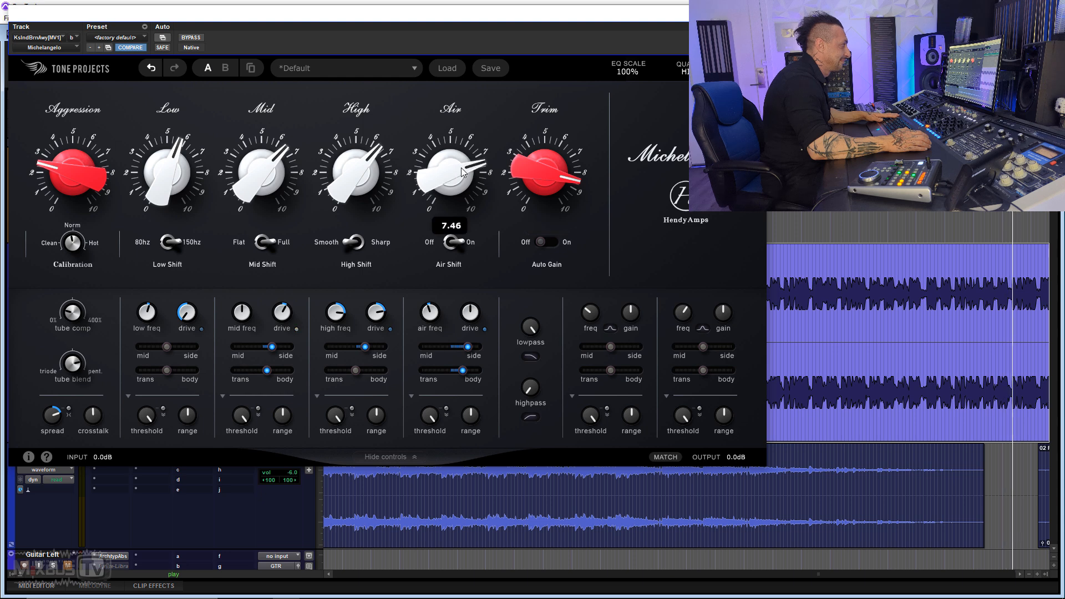
Reduce the EQ Scale to 71% and compare the scaled result against bypass.
{"action": "left_click_drag", "start_coordinate": [628, 71], "coordinate": [633, 96]}
{"action": "left_click", "coordinate": [197, 37]}
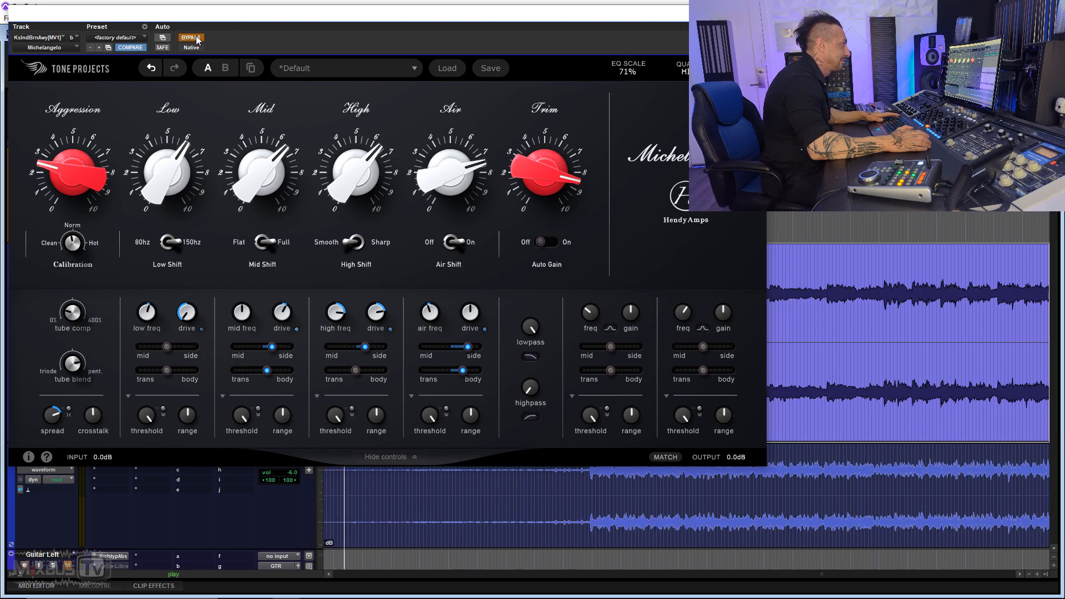
{"action": "left_click", "coordinate": [197, 37]}
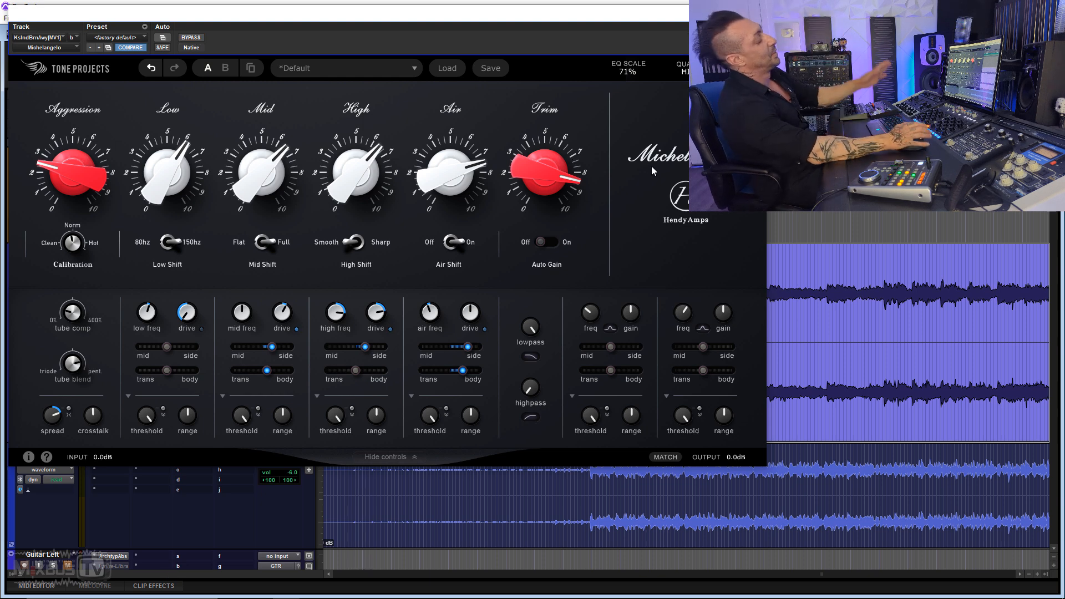
{"action": "mouse_move", "coordinate": [458, 178]}
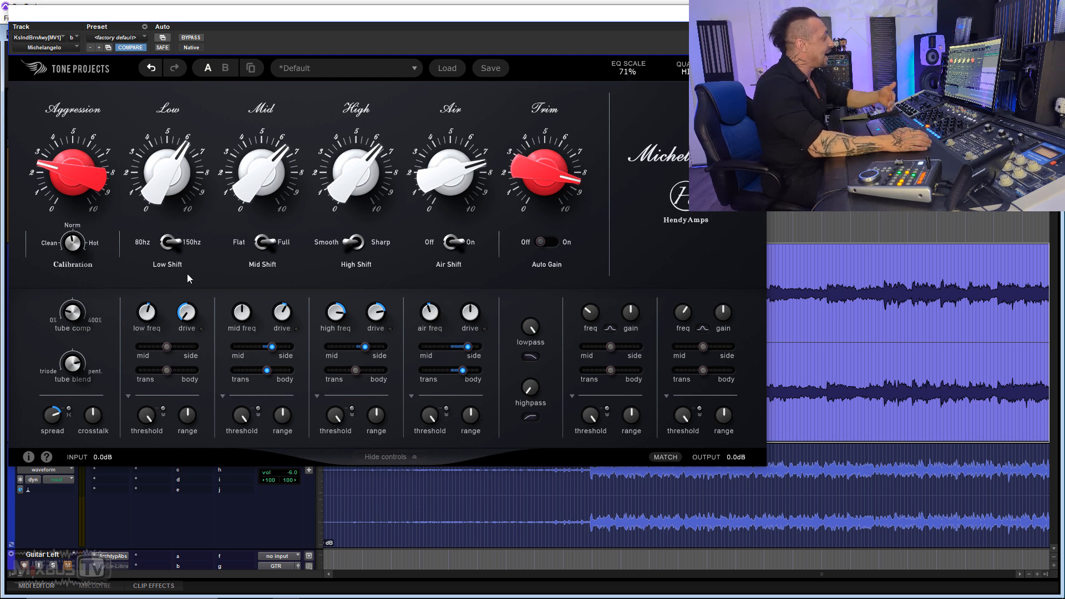
Prepare the low band's dynamics by enabling the switch beside its threshold, lowering the threshold, and boosting Low to about 7.
{"action": "mouse_move", "coordinate": [100, 187]}
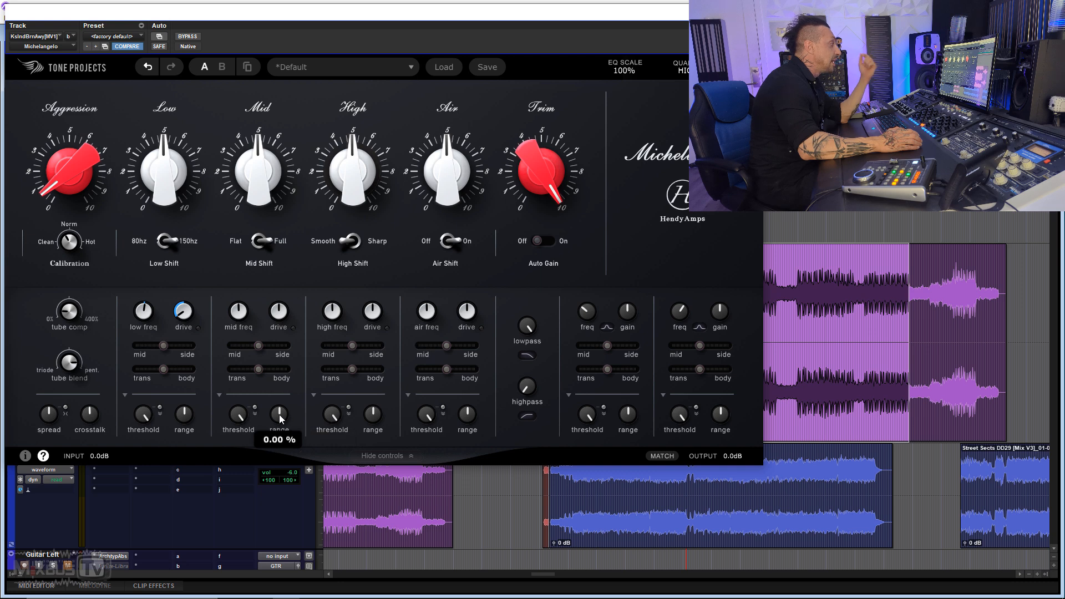
{"action": "mouse_move", "coordinate": [187, 416]}
{"action": "left_mouse_down"}
{"action": "mouse_move", "coordinate": [192, 388]}
{"action": "mouse_move", "coordinate": [187, 411]}
{"action": "left_mouse_up"}
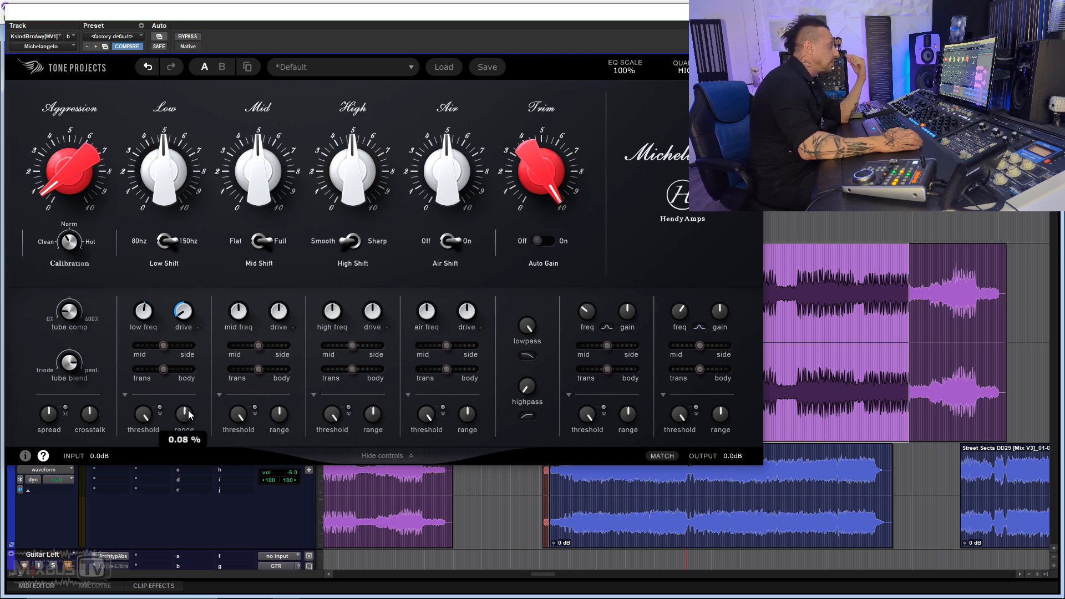
{"action": "left_click", "coordinate": [160, 408]}
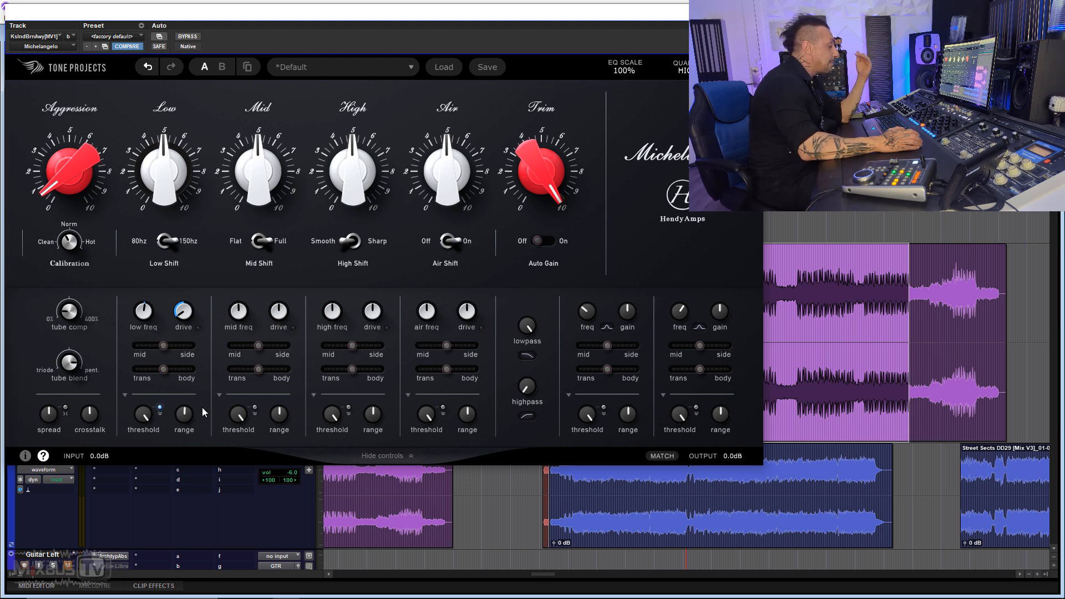
{"action": "left_click_drag", "start_coordinate": [143, 413], "coordinate": [144, 502]}
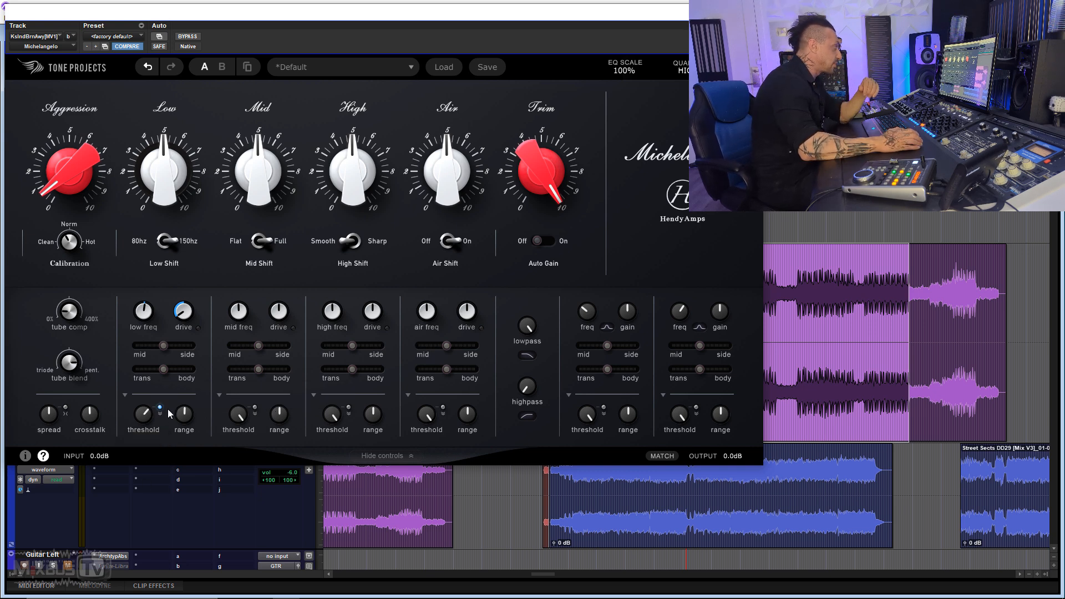
{"action": "left_click_drag", "start_coordinate": [180, 191], "coordinate": [176, 108]}
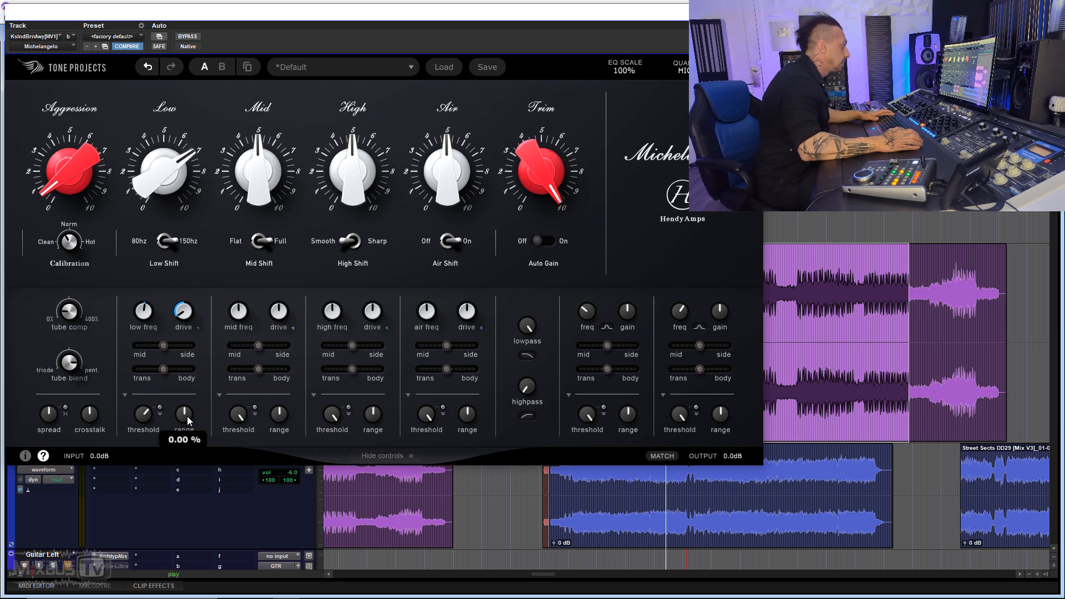
Lower the low band's threshold further during playback and set its dynamic range to a negative amount.
{"action": "left_click_drag", "start_coordinate": [144, 417], "coordinate": [145, 467]}
{"action": "left_click_drag", "start_coordinate": [185, 415], "coordinate": [181, 438]}
{"action": "mouse_move", "coordinate": [184, 479]}
{"action": "left_mouse_down"}
{"action": "mouse_move", "coordinate": [187, 523]}
{"action": "mouse_move", "coordinate": [186, 468]}
{"action": "left_mouse_up"}
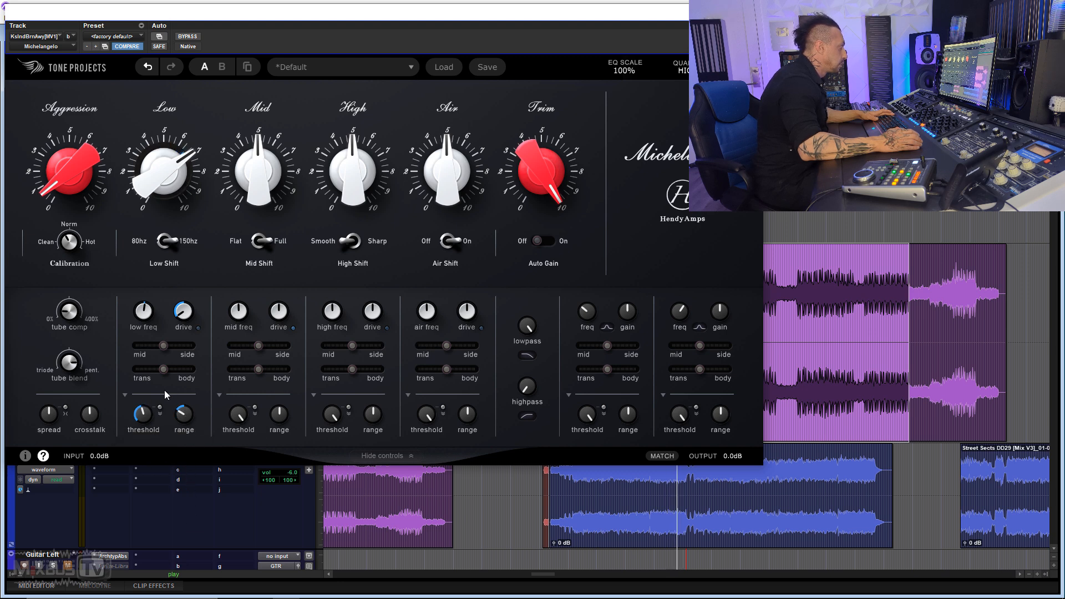
Shift the low band toward mid and trans, compare it against bypass, and set trans/body to -41.6%.
{"action": "mouse_move", "coordinate": [166, 368]}
{"action": "left_click_drag", "start_coordinate": [166, 369], "coordinate": [104, 374]}
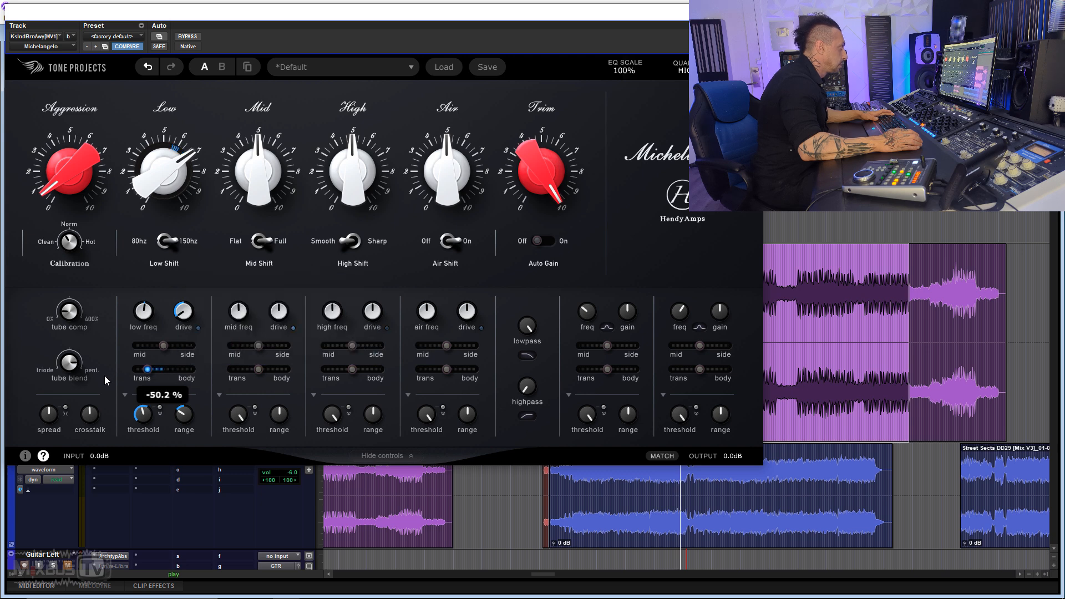
{"action": "left_click_drag", "start_coordinate": [162, 347], "coordinate": [126, 351]}
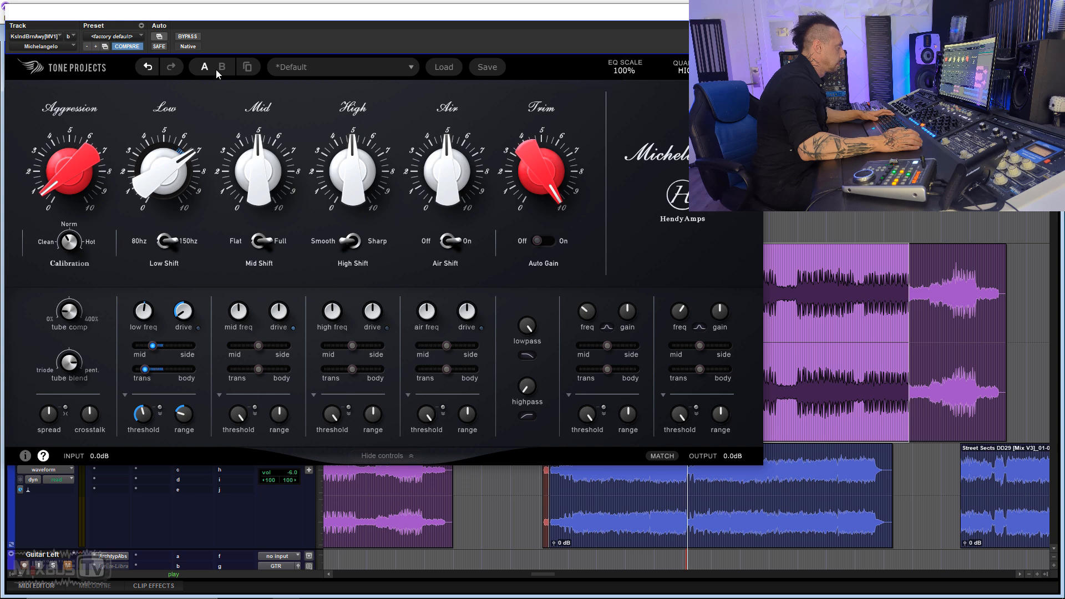
{"action": "left_click", "coordinate": [188, 36]}
{"action": "mouse_move", "coordinate": [82, 163]}
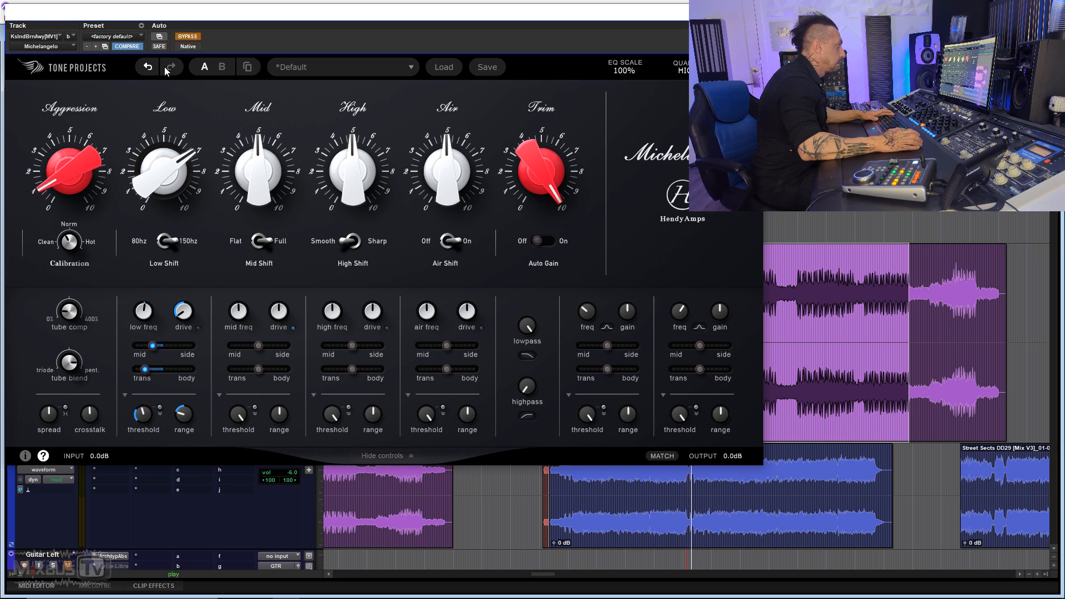
{"action": "left_click", "coordinate": [194, 39]}
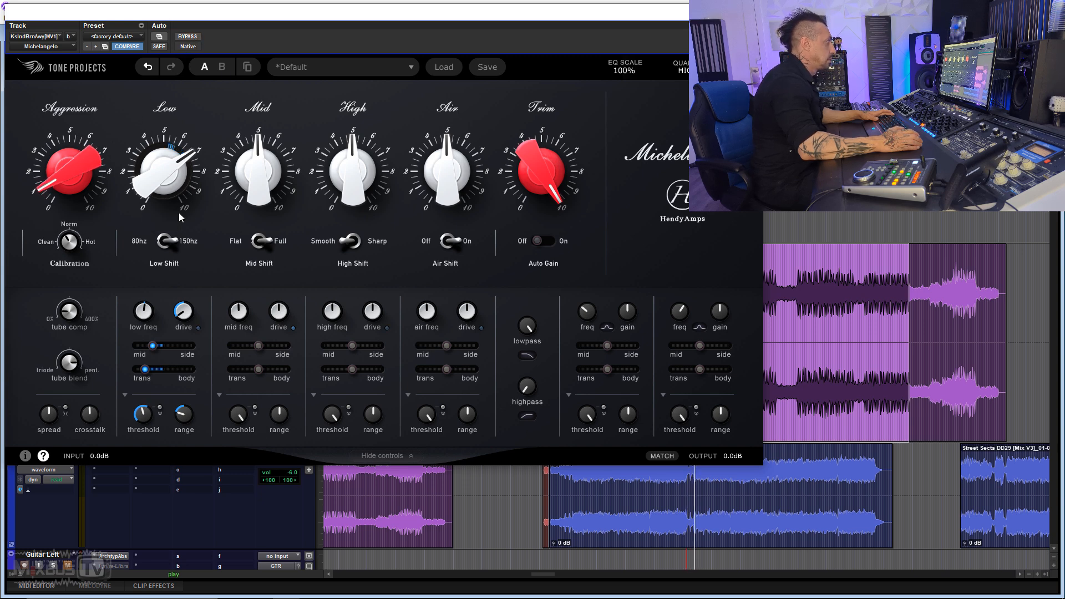
{"action": "left_click_drag", "start_coordinate": [144, 369], "coordinate": [161, 369]}
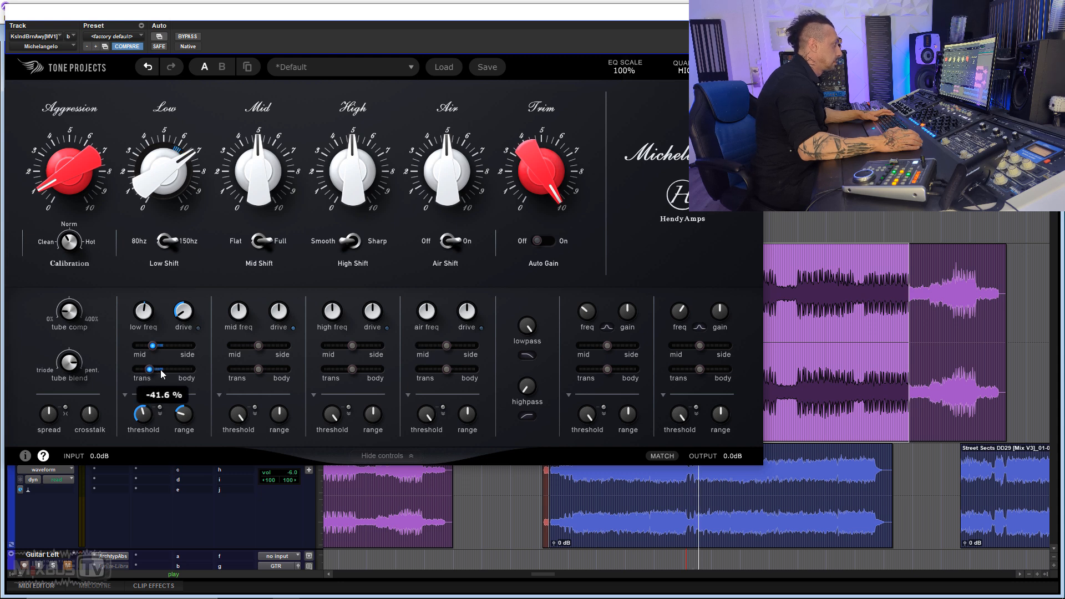
{"action": "key", "text": "space"}
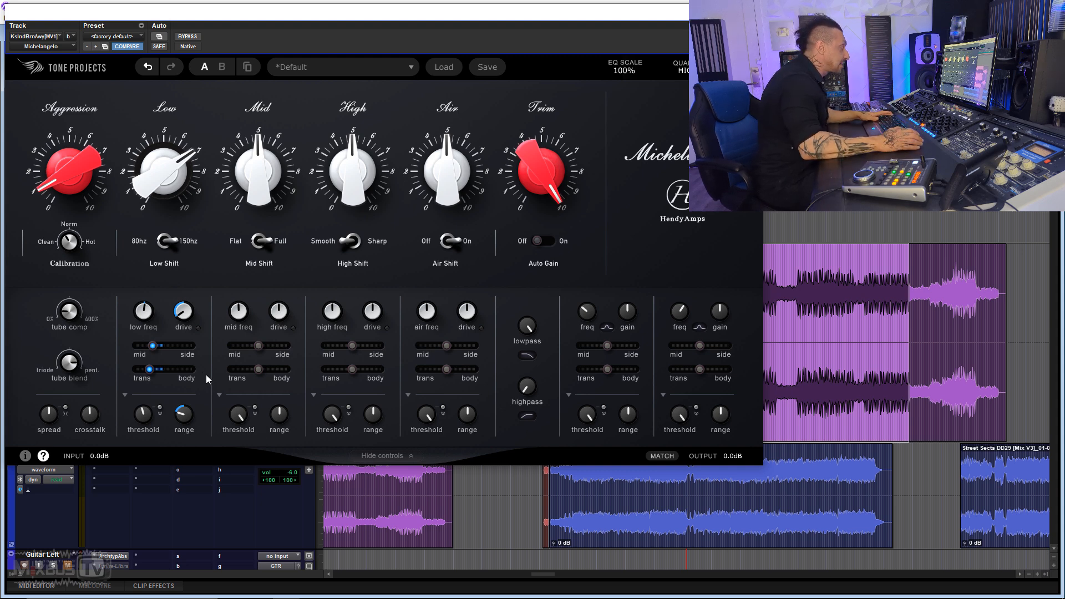
Enable the switch beside the low band's threshold, make its range positive, and shift the band strongly toward body.
{"action": "left_click", "coordinate": [161, 408]}
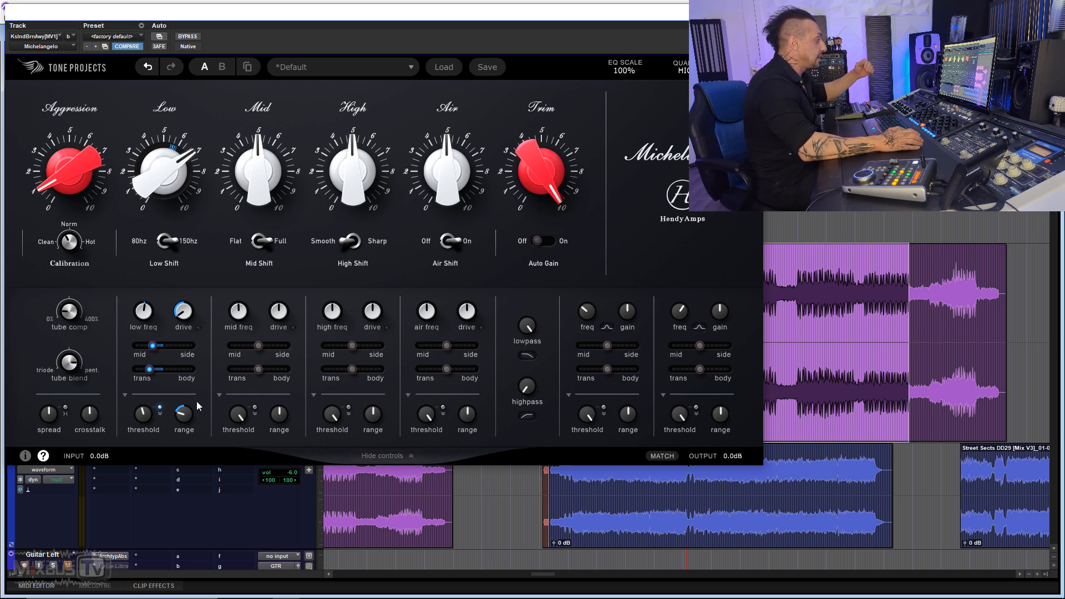
{"action": "left_click_drag", "start_coordinate": [184, 413], "coordinate": [195, 255]}
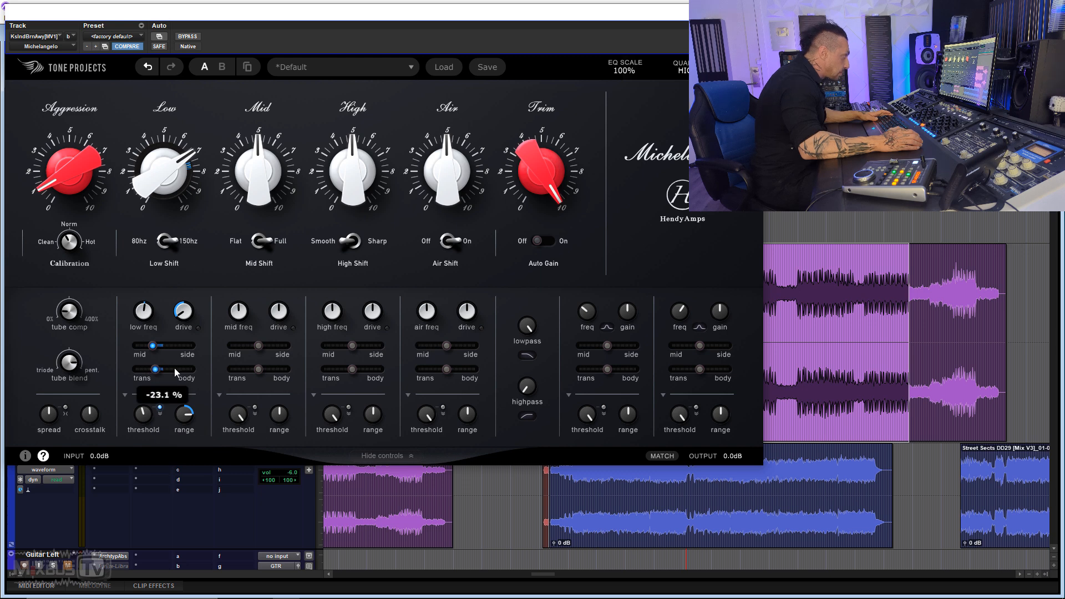
{"action": "left_click_drag", "start_coordinate": [174, 368], "coordinate": [328, 372]}
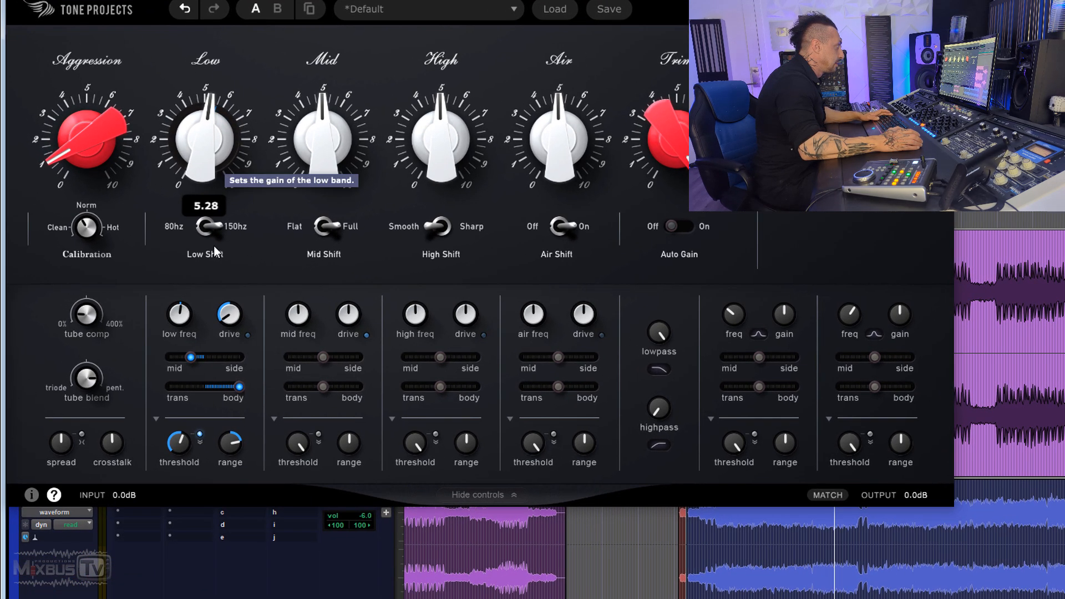
Raise the low band's threshold, adjust Low to about 6, and increase the dynamic range further.
{"action": "left_click_drag", "start_coordinate": [178, 439], "coordinate": [182, 401]}
{"action": "left_click_drag", "start_coordinate": [217, 155], "coordinate": [217, 129]}
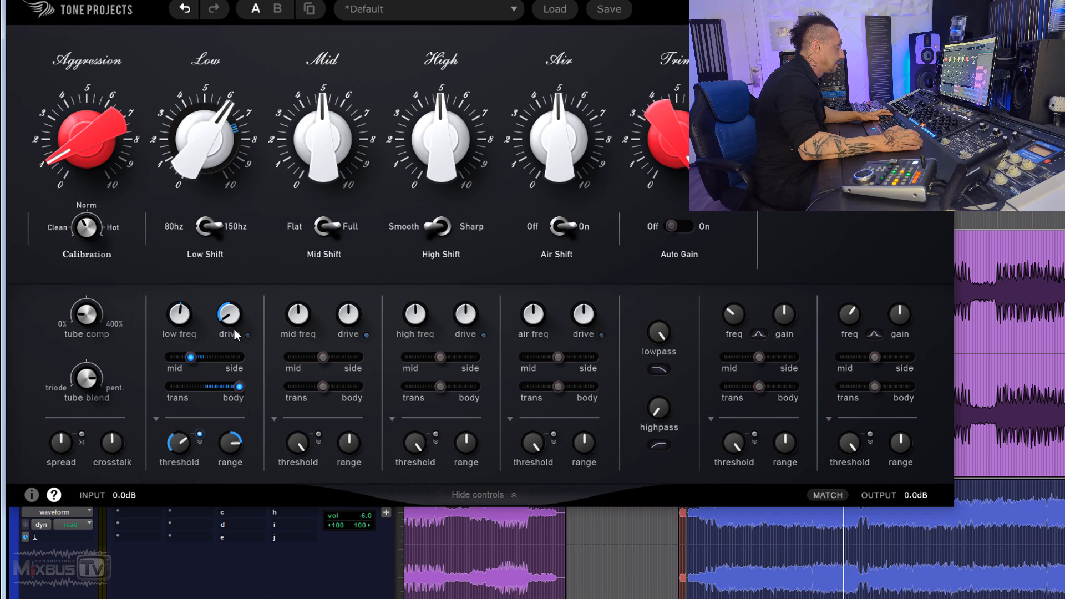
{"action": "left_click_drag", "start_coordinate": [234, 438], "coordinate": [240, 378]}
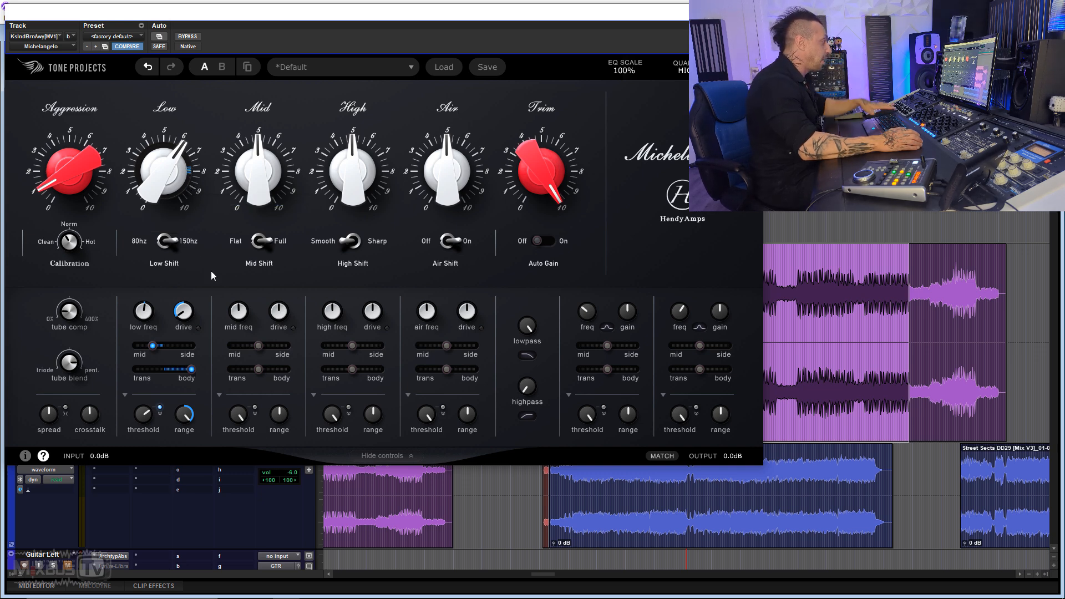
Rework the low band with a negative range, Low at 7.07, threshold at -30.2 dB and trans/body reset to centre.
{"action": "left_click_drag", "start_coordinate": [168, 415], "coordinate": [184, 464]}
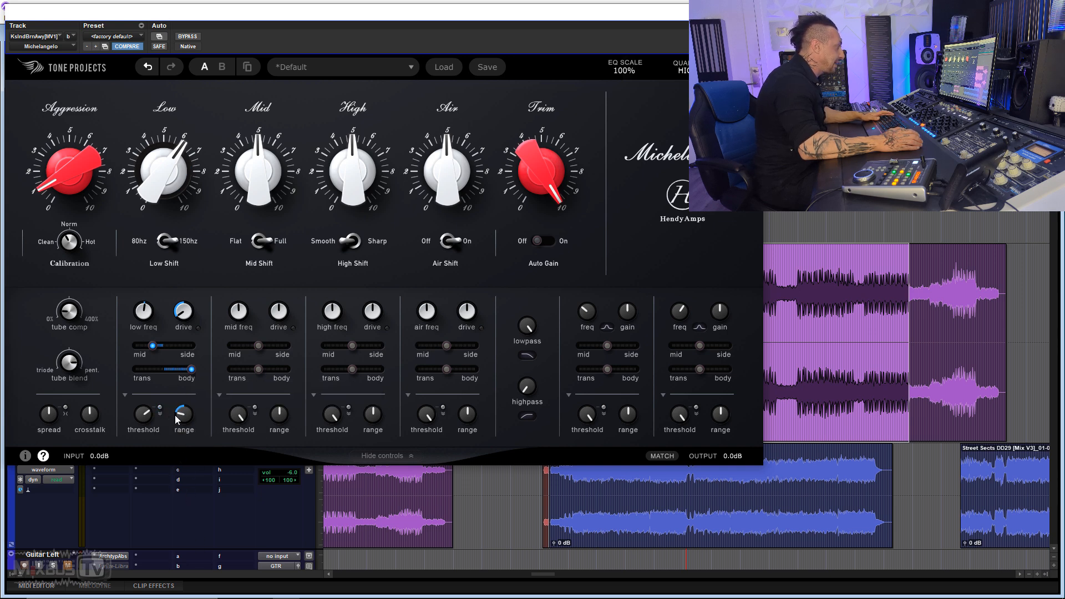
{"action": "key", "text": "space"}
{"action": "left_click_drag", "start_coordinate": [164, 172], "coordinate": [164, 164]}
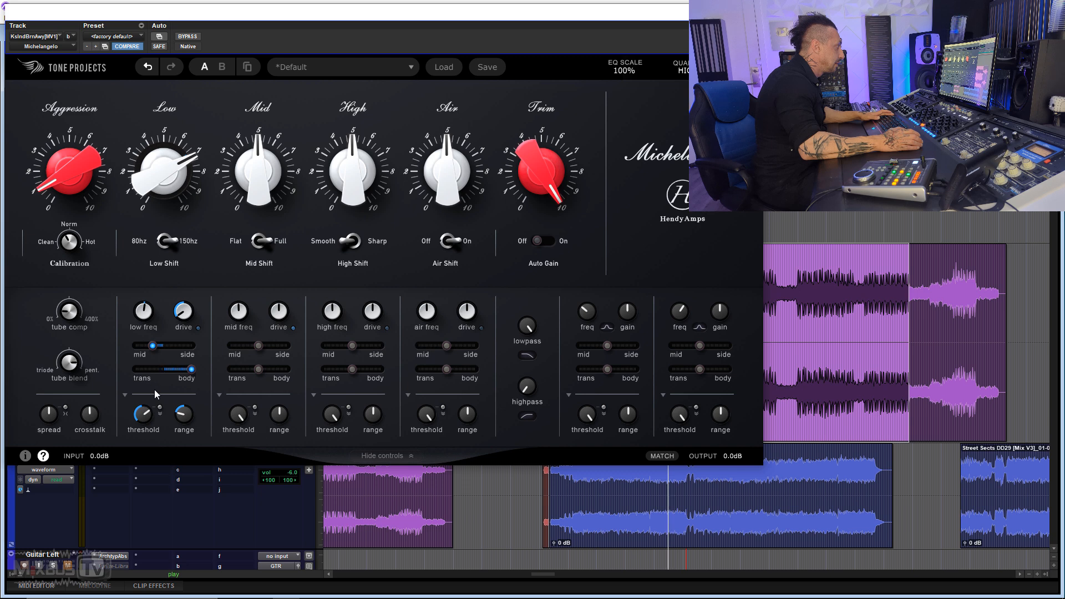
{"action": "left_click_drag", "start_coordinate": [145, 413], "coordinate": [161, 499]}
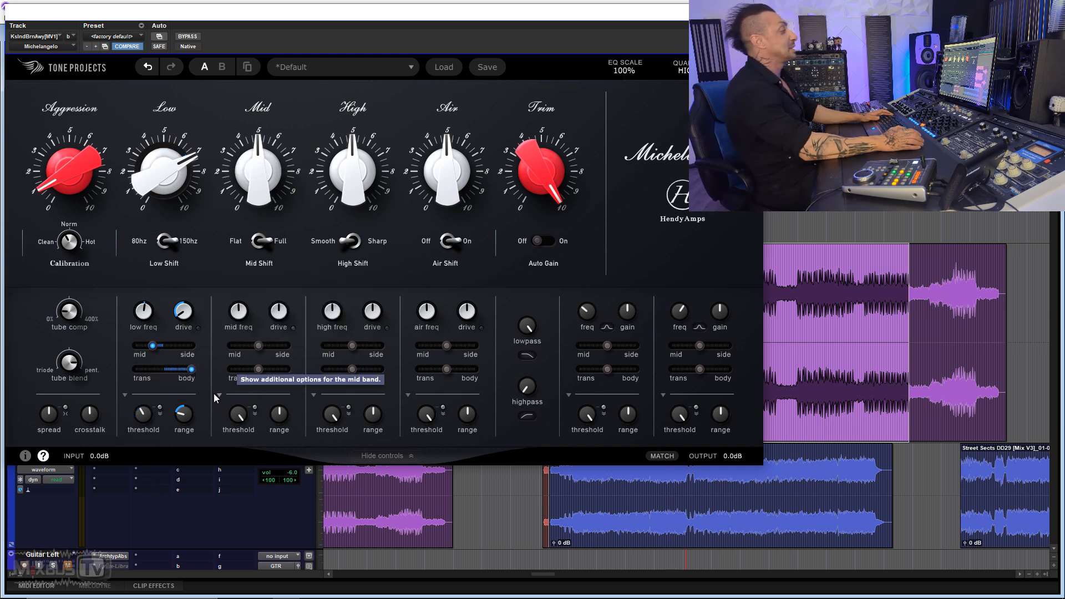
{"action": "double_click", "coordinate": [192, 369]}
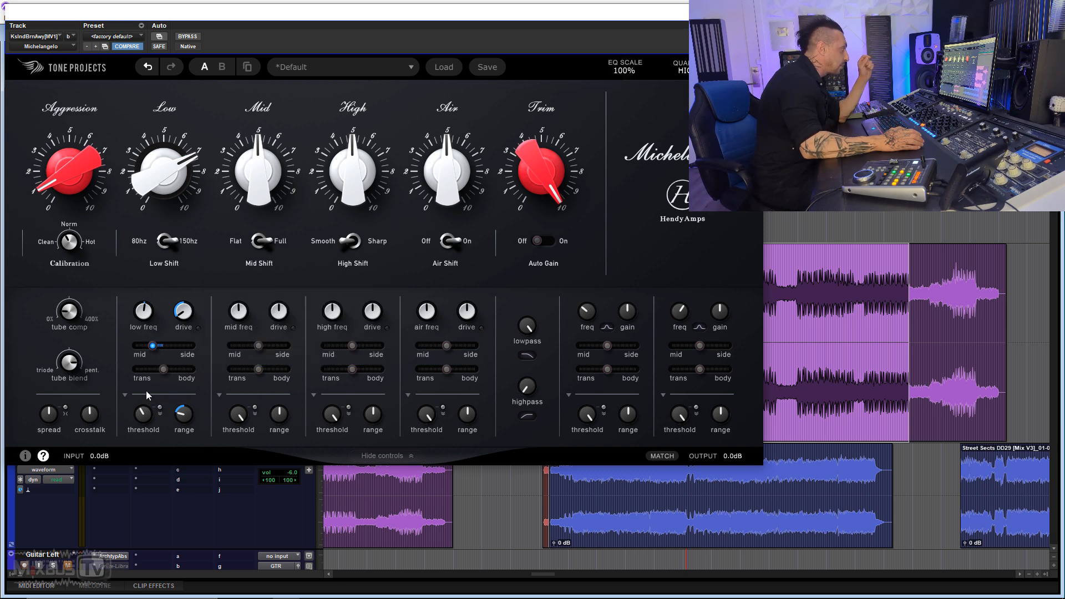
Set the low band's dynamic EQ release to 20 ms and attack to 31.5 ms, and audition the result.
{"action": "left_click", "coordinate": [126, 394]}
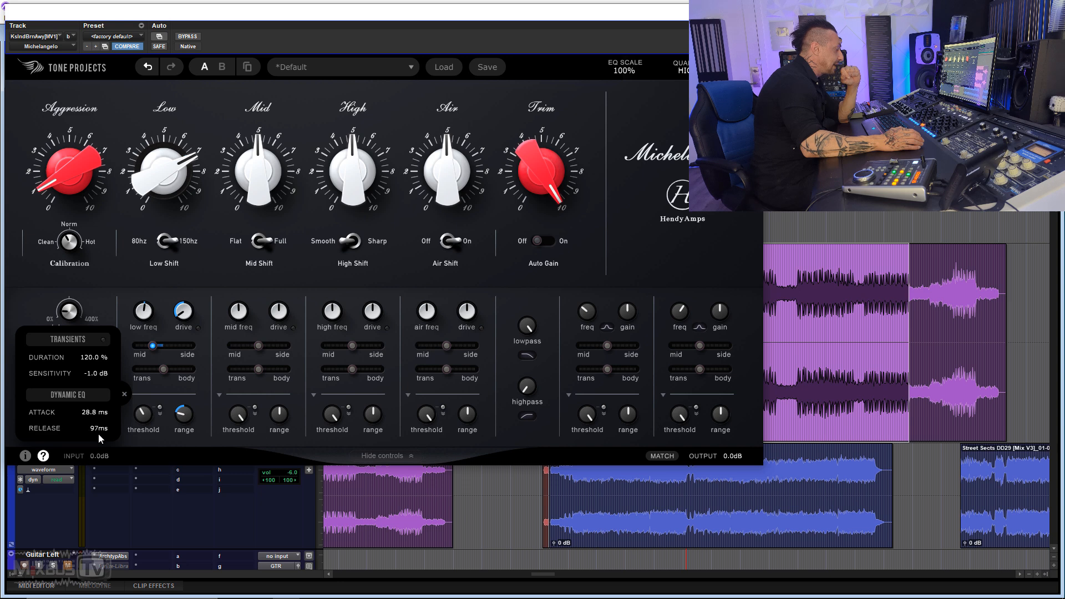
{"action": "left_click_drag", "start_coordinate": [98, 434], "coordinate": [99, 464]}
{"action": "left_click_drag", "start_coordinate": [92, 413], "coordinate": [91, 406]}
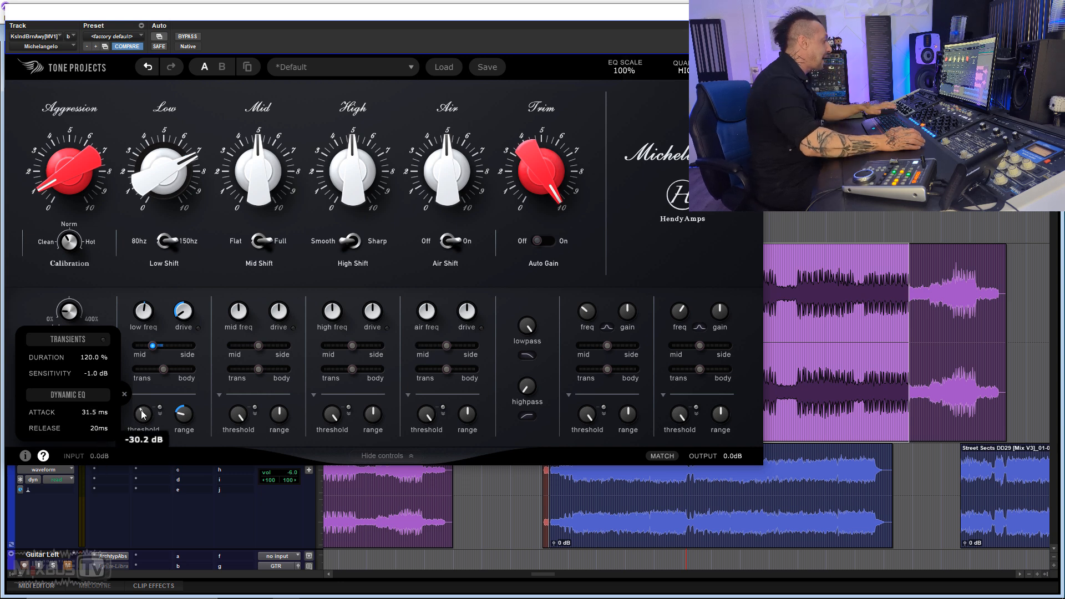
{"action": "key", "text": "space"}
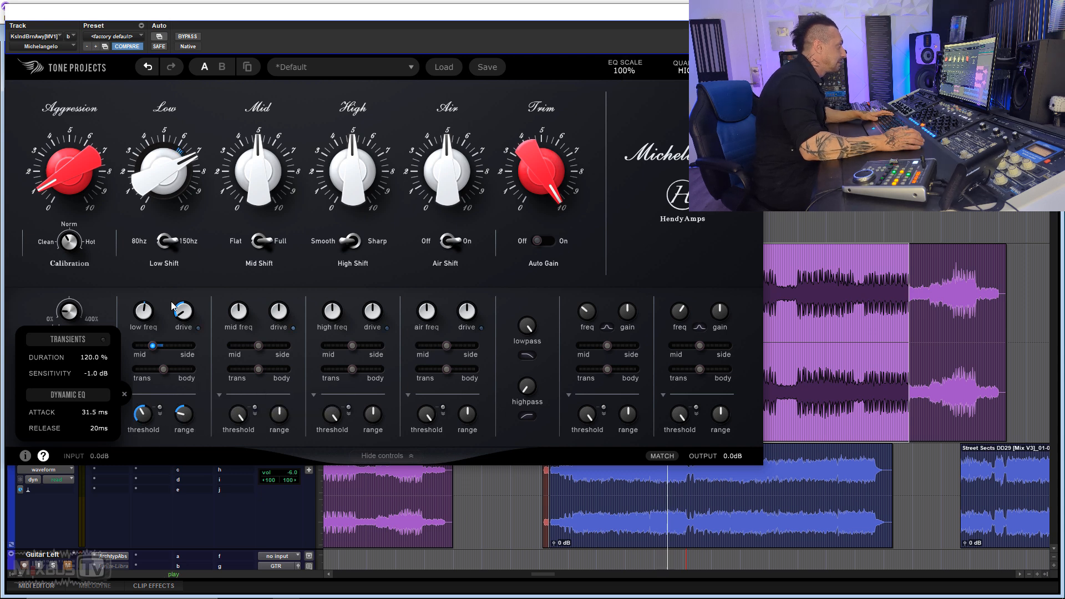
{"action": "mouse_move", "coordinate": [162, 208]}
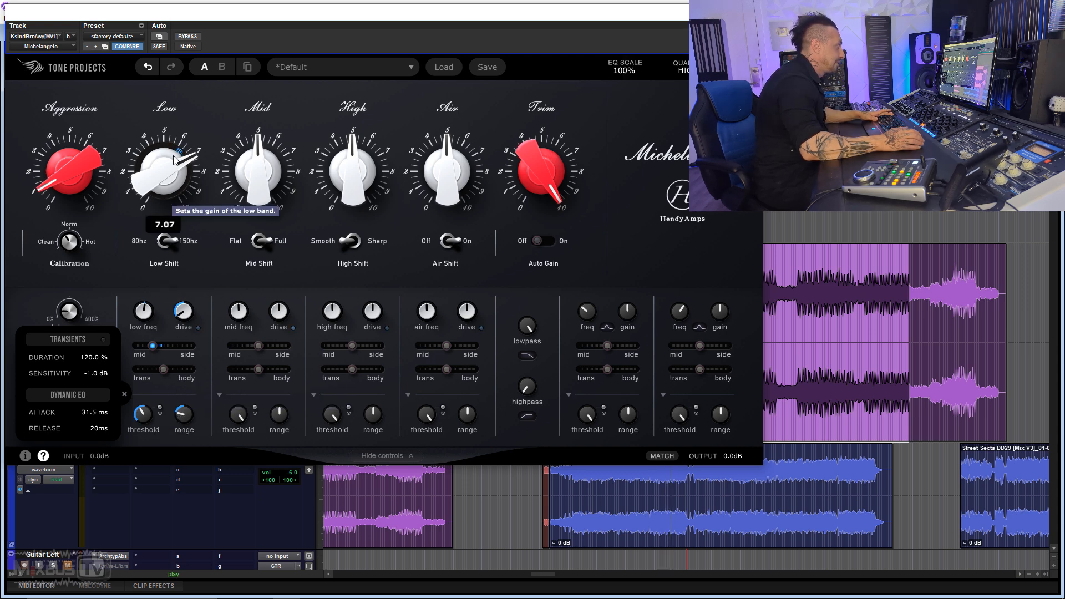
{"action": "mouse_move", "coordinate": [181, 419]}
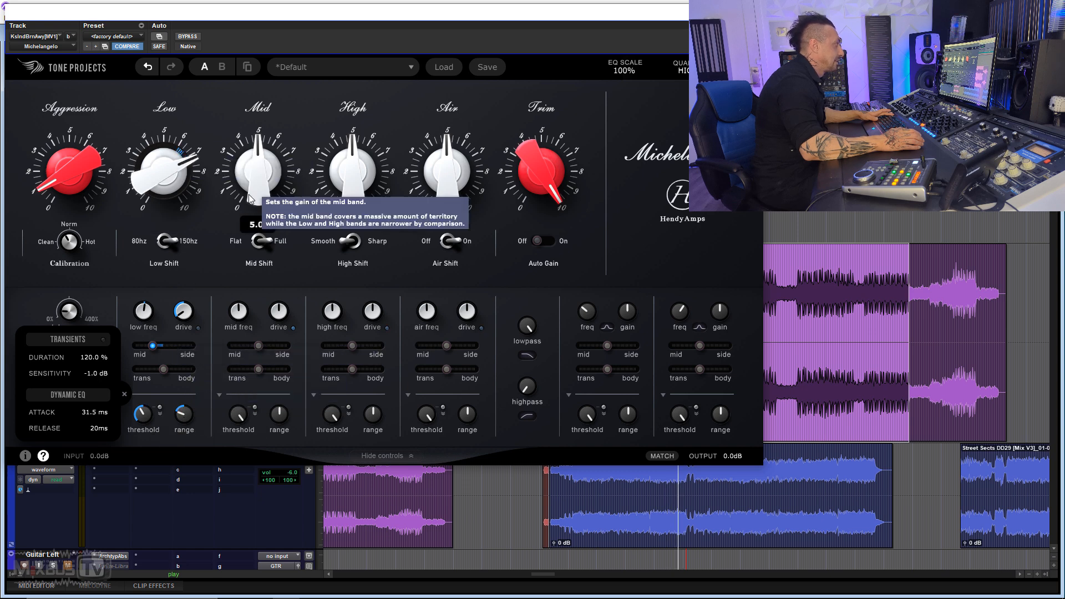
{"action": "mouse_move", "coordinate": [361, 194]}
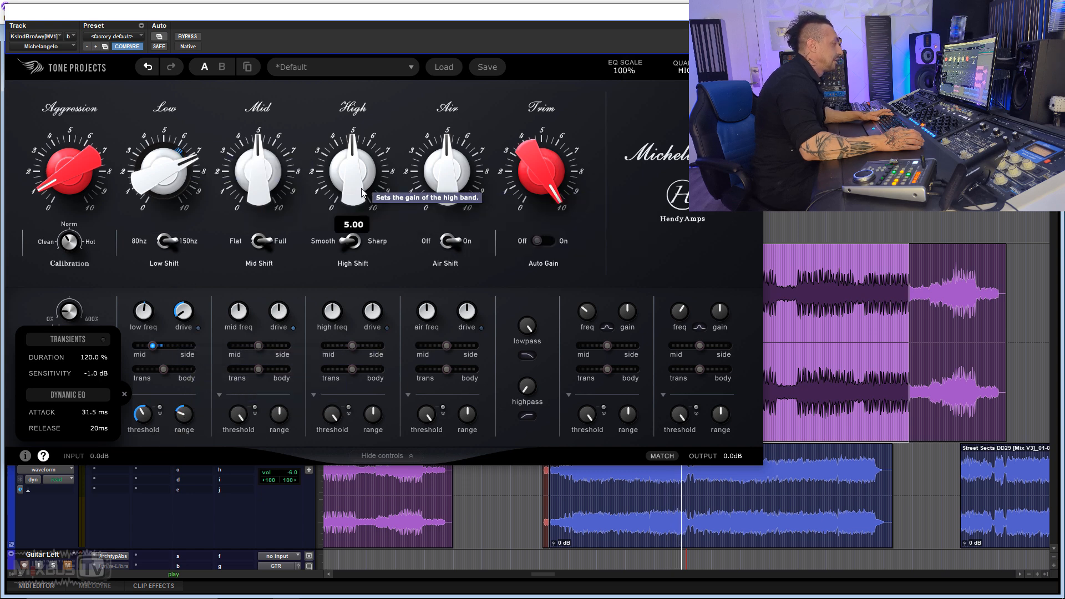
Boost High to about 7, lower its threshold, set a positive dynamic range, and shift the band toward body.
{"action": "left_click_drag", "start_coordinate": [345, 191], "coordinate": [345, 113]}
{"action": "left_click_drag", "start_coordinate": [336, 413], "coordinate": [343, 501]}
{"action": "left_click_drag", "start_coordinate": [362, 418], "coordinate": [377, 333]}
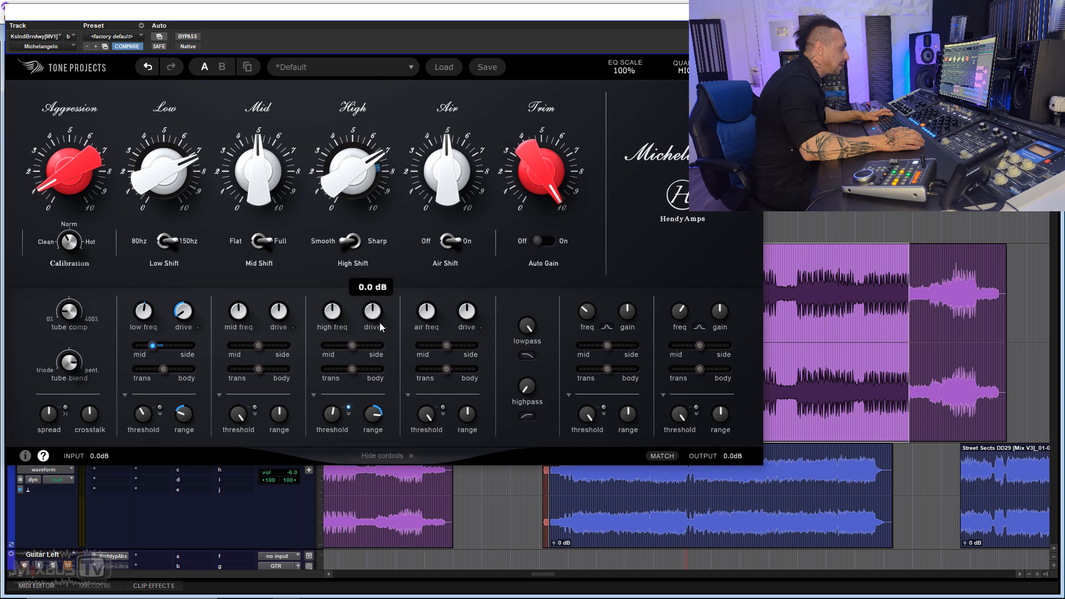
{"action": "left_click_drag", "start_coordinate": [351, 369], "coordinate": [387, 356]}
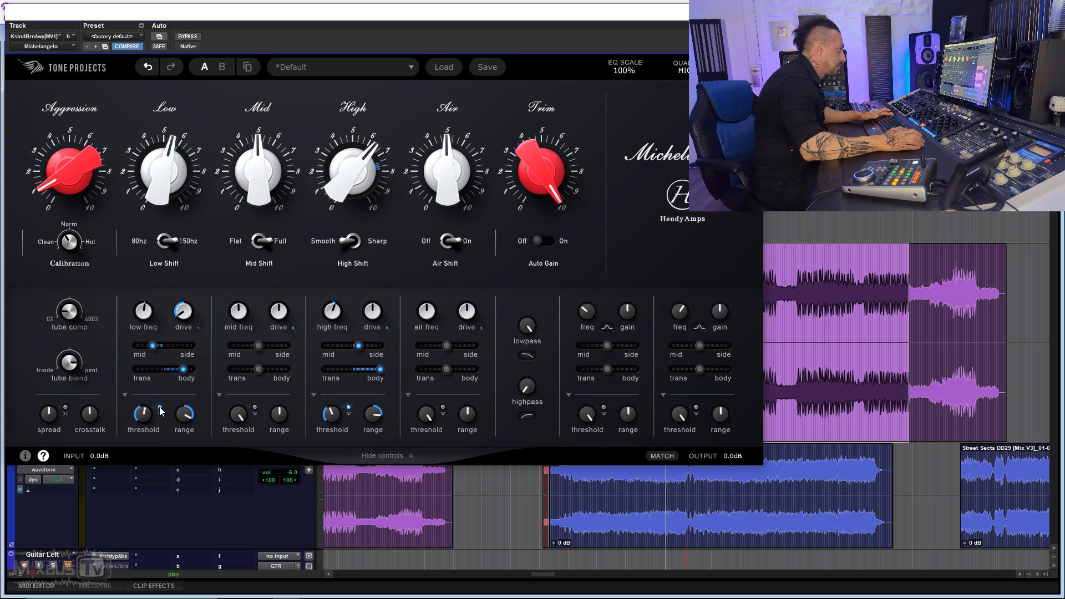
Raise the low band's threshold and boost Low to about 6 during playback, stopping playback when finished.
{"action": "left_click_drag", "start_coordinate": [142, 417], "coordinate": [140, 379]}
{"action": "left_click_drag", "start_coordinate": [155, 175], "coordinate": [156, 165]}
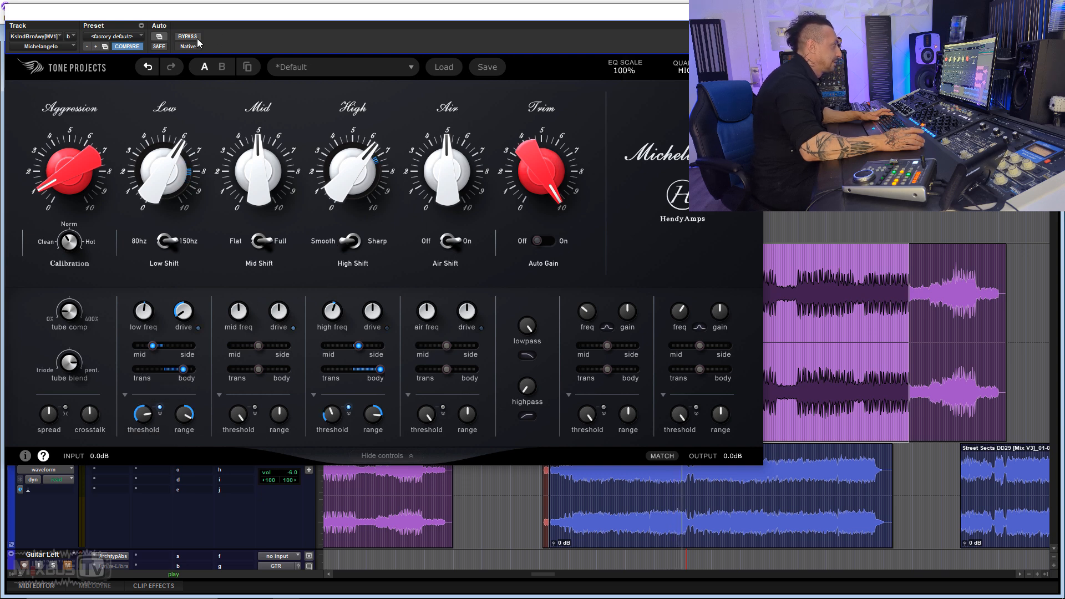
{"action": "key", "text": "space"}
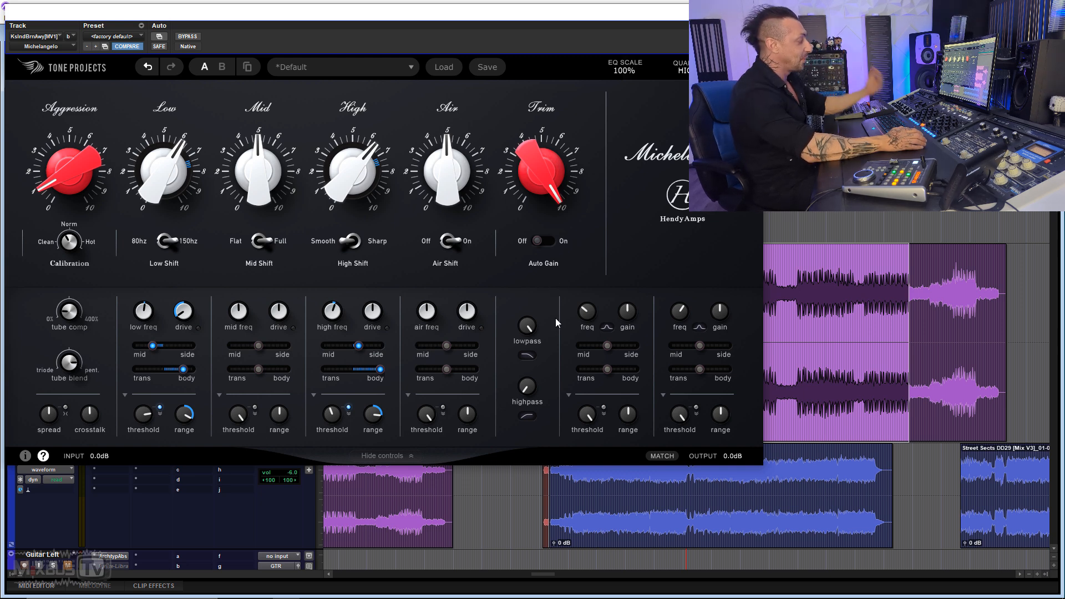
Test the lowpass filter at 9.8 kHz, turn it off, and set the highpass cutoff to 41 Hz during playback.
{"action": "mouse_move", "coordinate": [527, 326]}
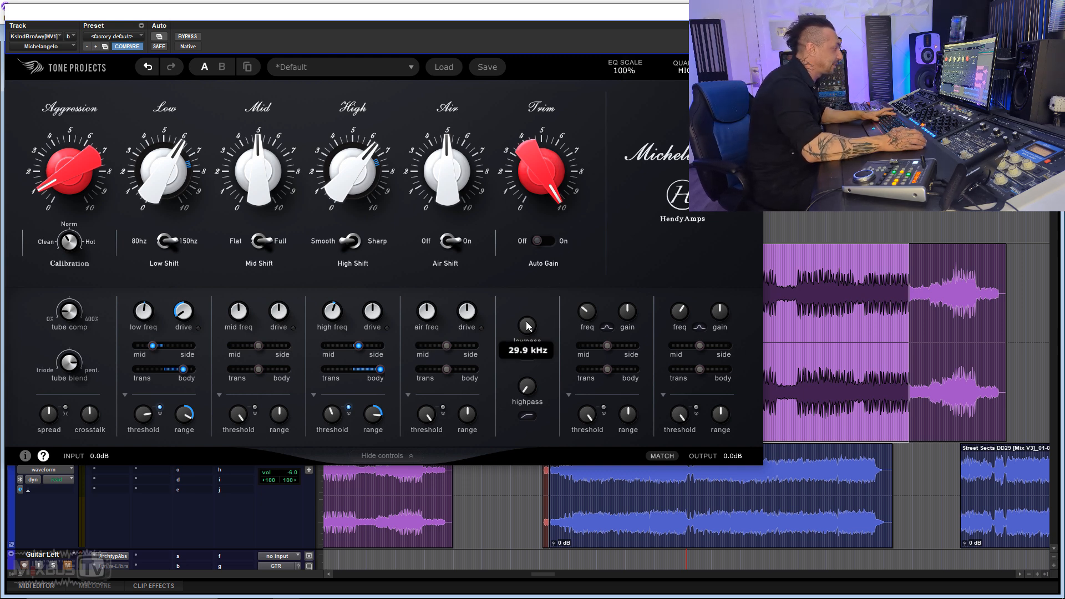
{"action": "key", "text": "space"}
{"action": "left_click_drag", "start_coordinate": [527, 326], "coordinate": [526, 339]}
{"action": "left_click_drag", "start_coordinate": [517, 409], "coordinate": [516, 520]}
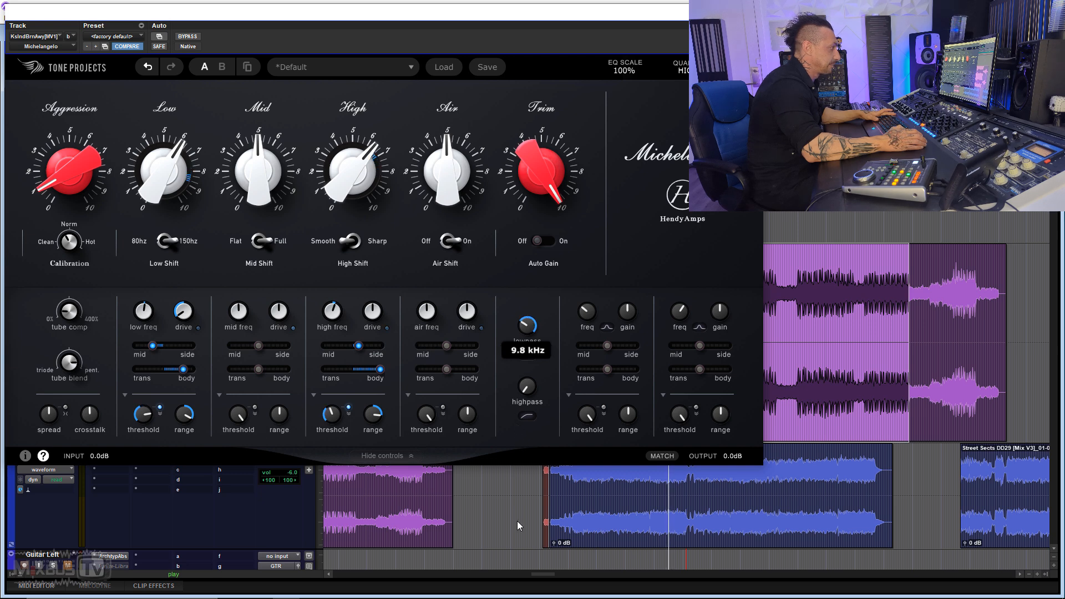
{"action": "left_click_drag", "start_coordinate": [527, 384], "coordinate": [536, 2]}
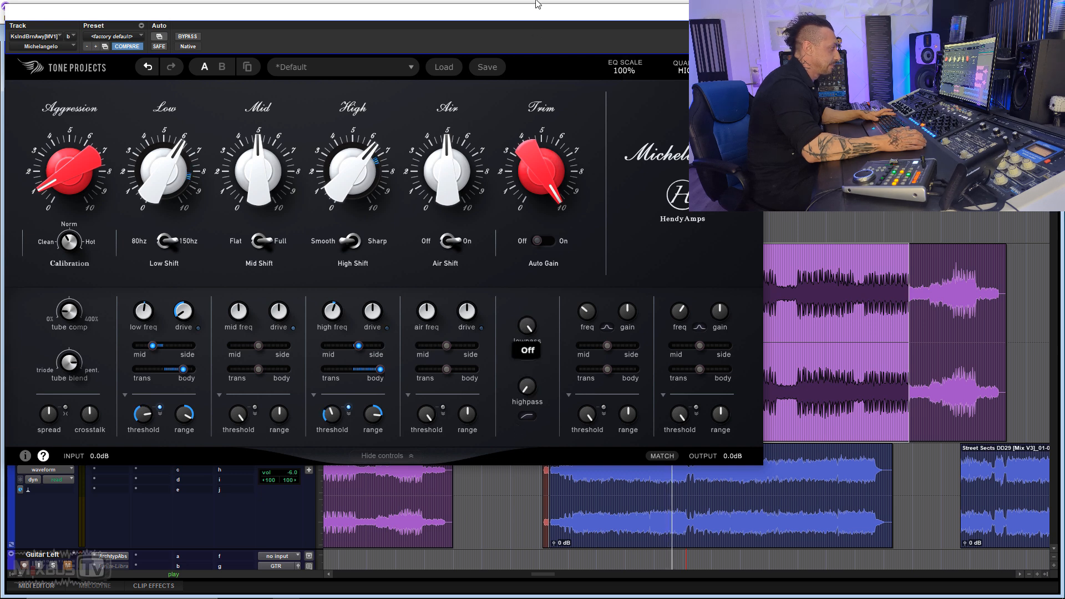
{"action": "left_click_drag", "start_coordinate": [524, 390], "coordinate": [524, 304]}
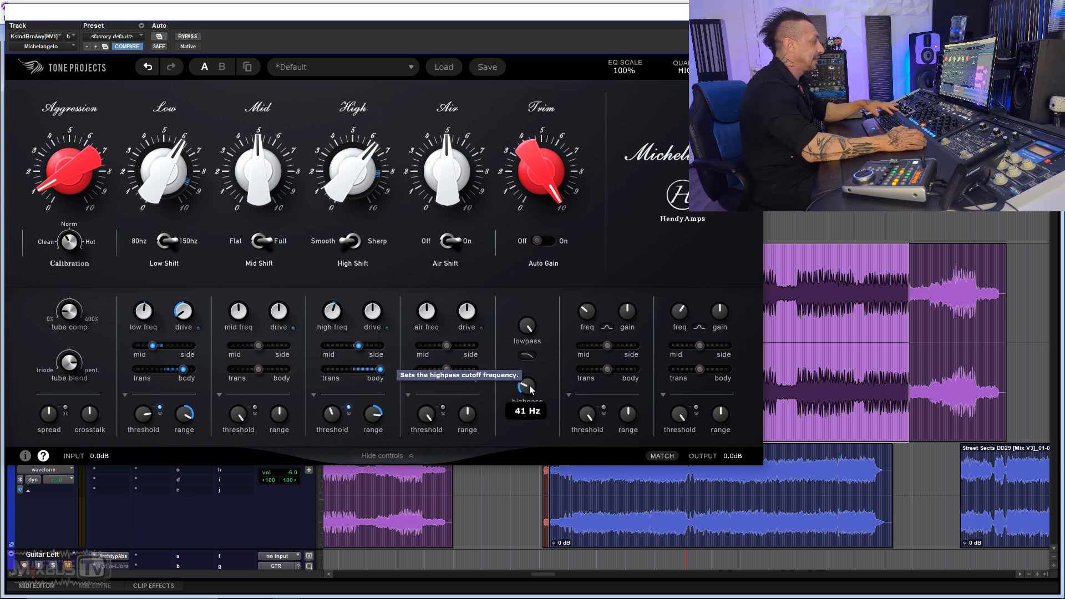
Return the highpass cutoff to its minimum and find another song in the timeline to audition.
{"action": "left_click_drag", "start_coordinate": [528, 389], "coordinate": [544, 451]}
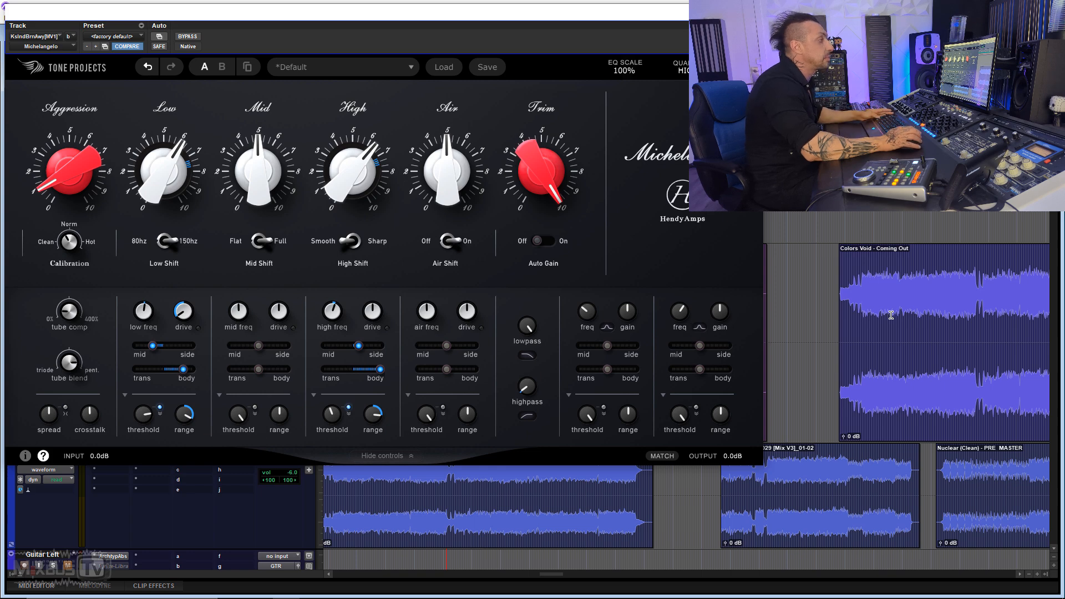
{"action": "scroll", "coordinate": [890, 315], "scroll_direction": "right", "scroll_amount": 3}
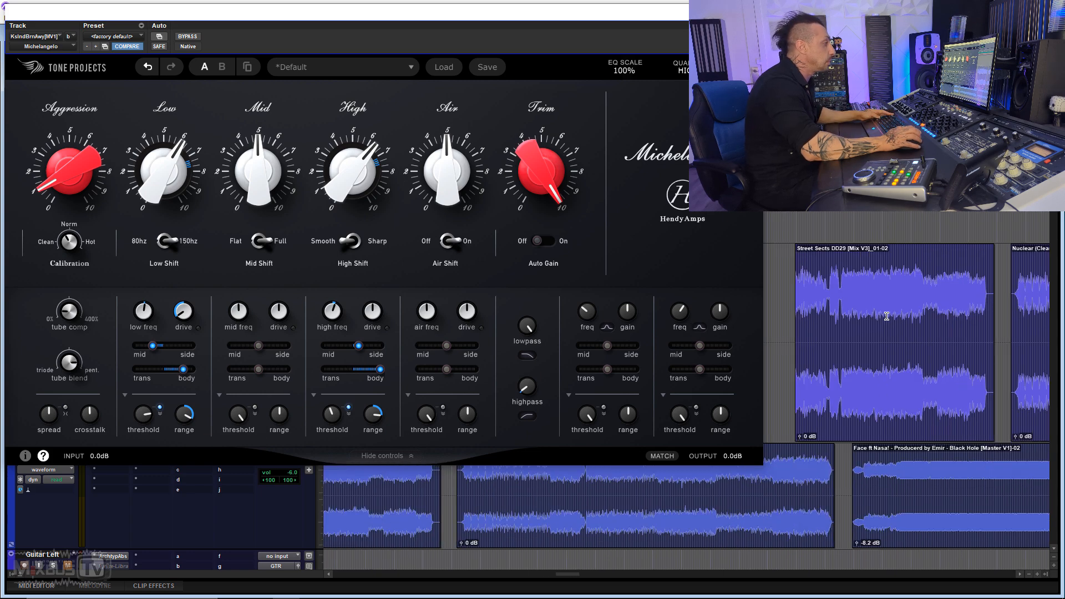
{"action": "scroll", "coordinate": [884, 311], "scroll_direction": "right", "scroll_amount": 1}
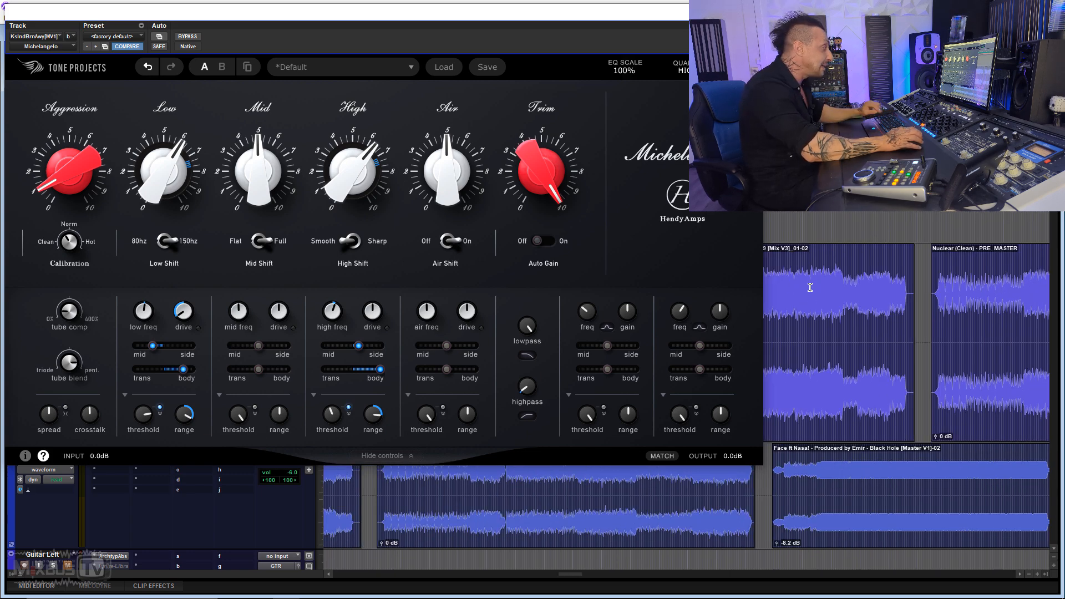
{"action": "scroll", "coordinate": [813, 290], "scroll_direction": "right", "scroll_amount": 6}
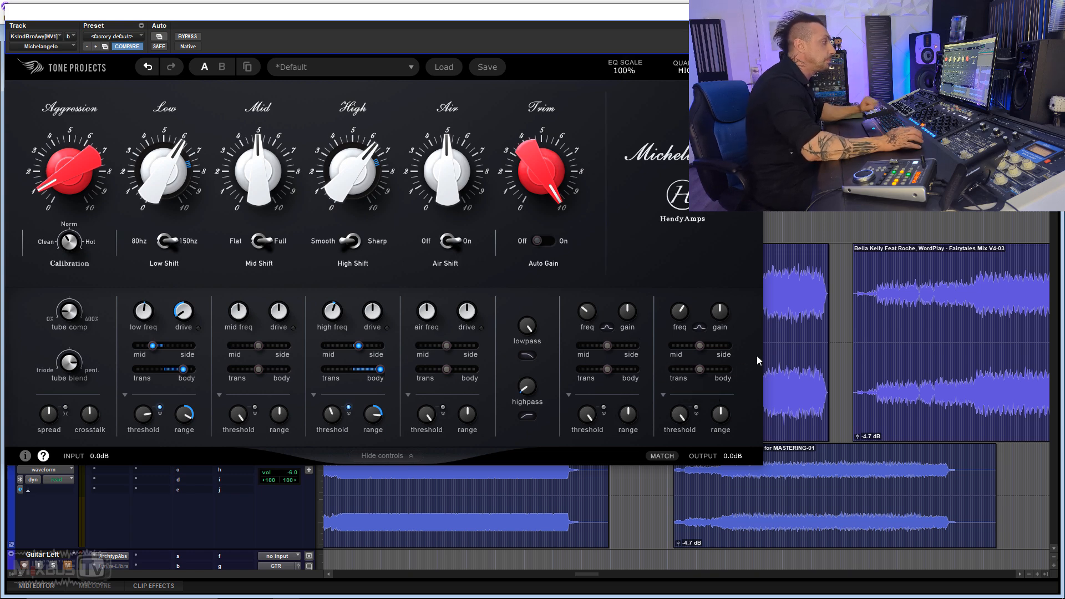
{"action": "scroll", "coordinate": [847, 336], "scroll_direction": "right", "scroll_amount": 3}
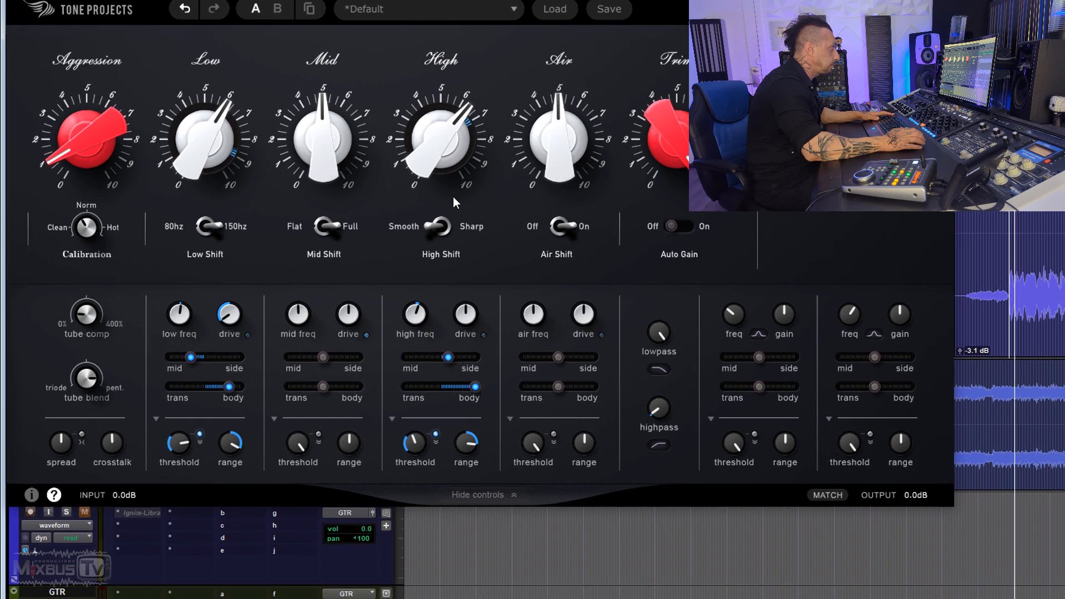
Lower High to about 5.5 and bring Low down slightly during playback of the new song.
{"action": "left_click_drag", "start_coordinate": [356, 196], "coordinate": [356, 205]}
{"action": "left_click_drag", "start_coordinate": [444, 180], "coordinate": [445, 197]}
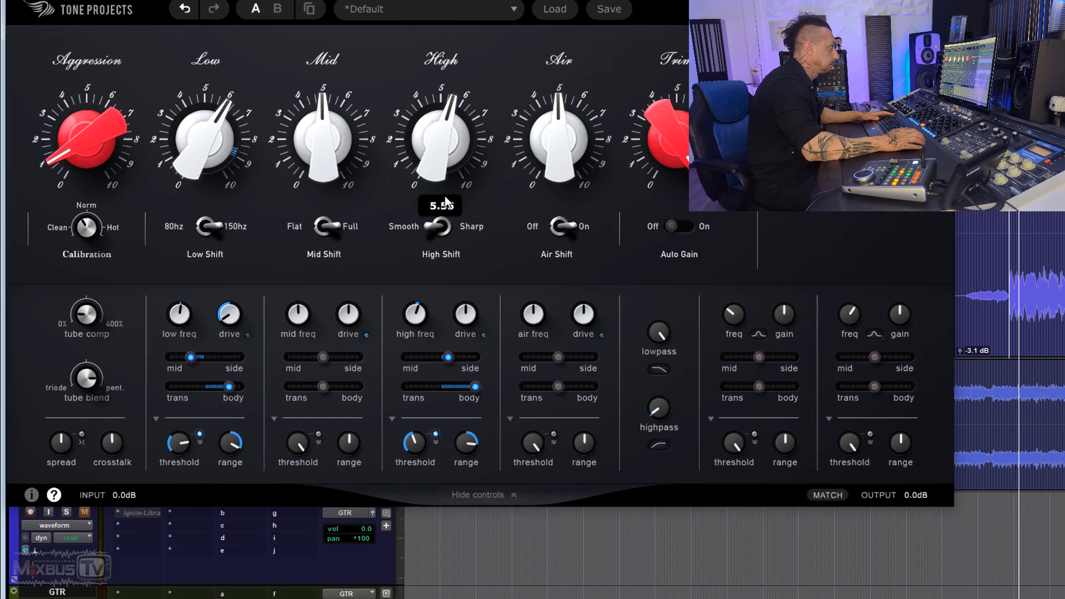
{"action": "left_click_drag", "start_coordinate": [219, 152], "coordinate": [219, 164]}
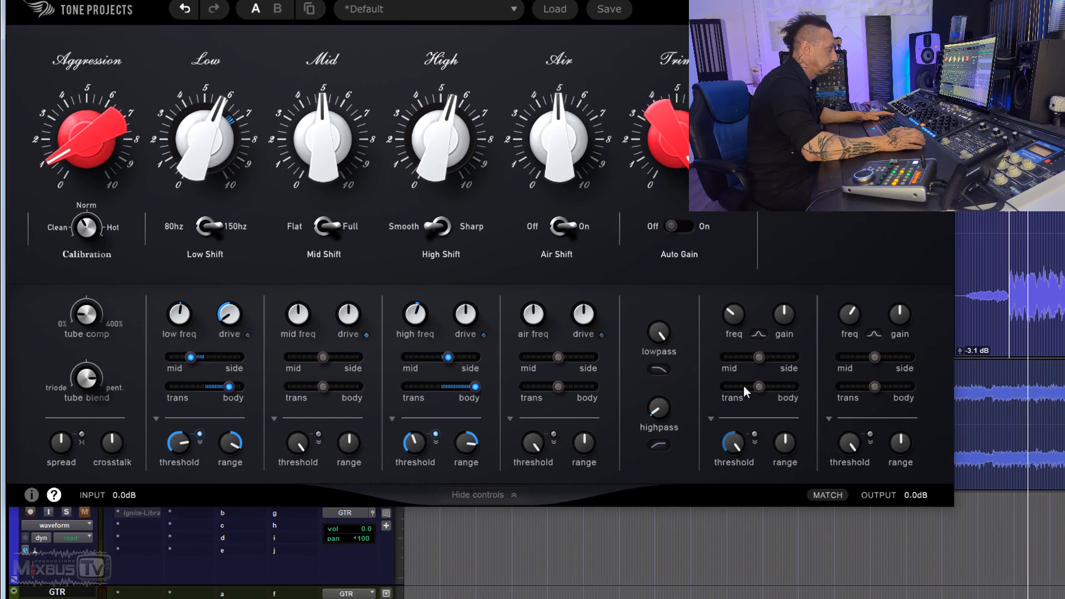
Adjust the first bell band's frequency, cut its gain by 1.6 dB, and set a lower threshold with a negative dynamic range.
{"action": "mouse_move", "coordinate": [784, 322]}
{"action": "left_click_drag", "start_coordinate": [784, 321], "coordinate": [783, 274]}
{"action": "mouse_move", "coordinate": [743, 323]}
{"action": "left_mouse_down"}
{"action": "mouse_move", "coordinate": [741, 291]}
{"action": "mouse_move", "coordinate": [743, 337]}
{"action": "mouse_move", "coordinate": [743, 303]}
{"action": "mouse_move", "coordinate": [743, 325]}
{"action": "left_mouse_up"}
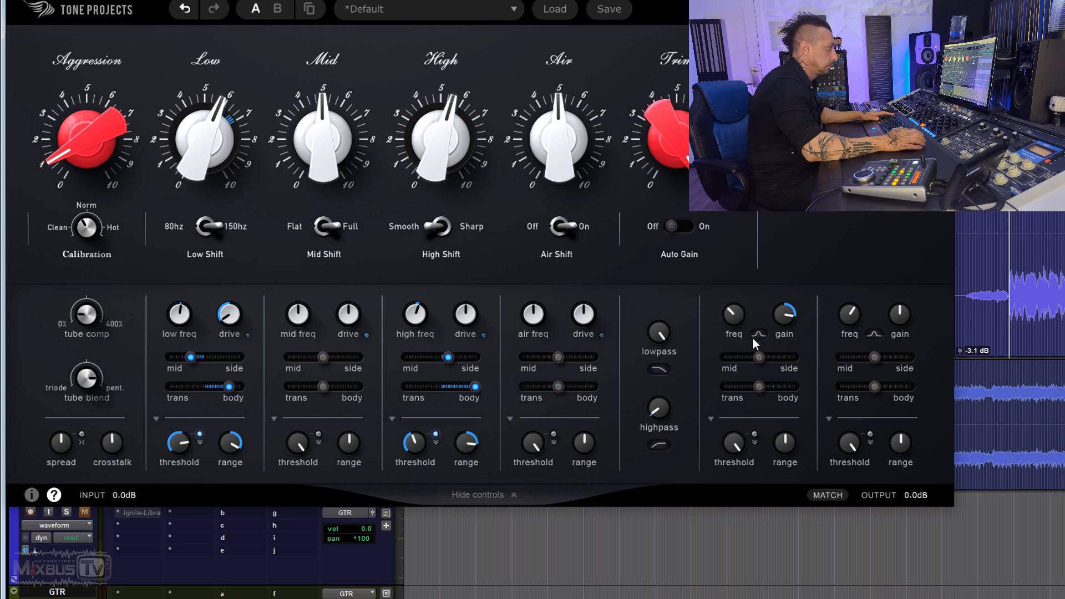
{"action": "left_click_drag", "start_coordinate": [781, 315], "coordinate": [798, 464]}
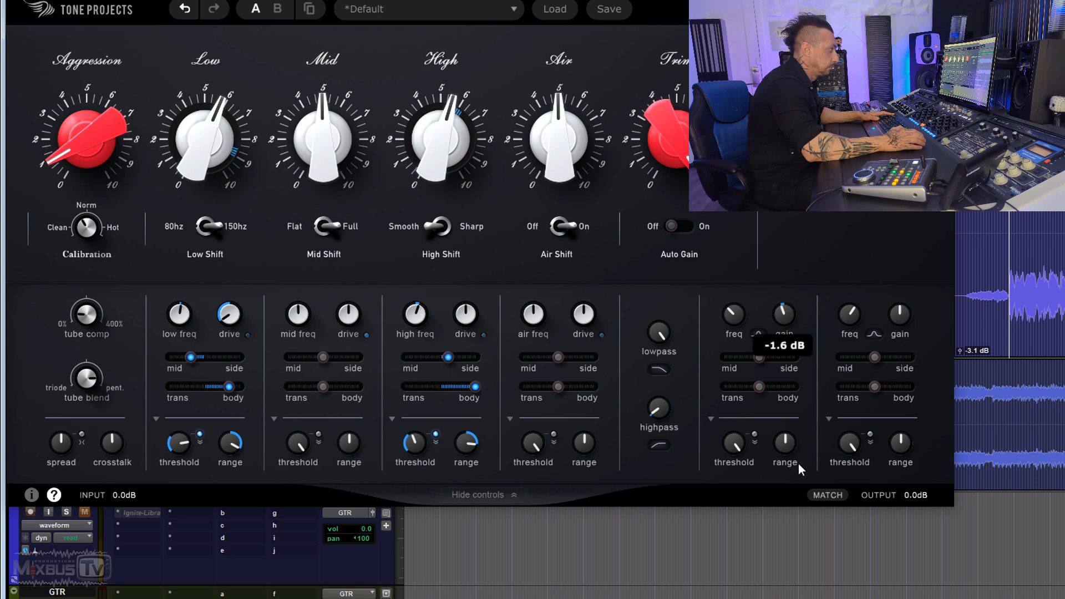
{"action": "left_click_drag", "start_coordinate": [740, 440], "coordinate": [733, 598]}
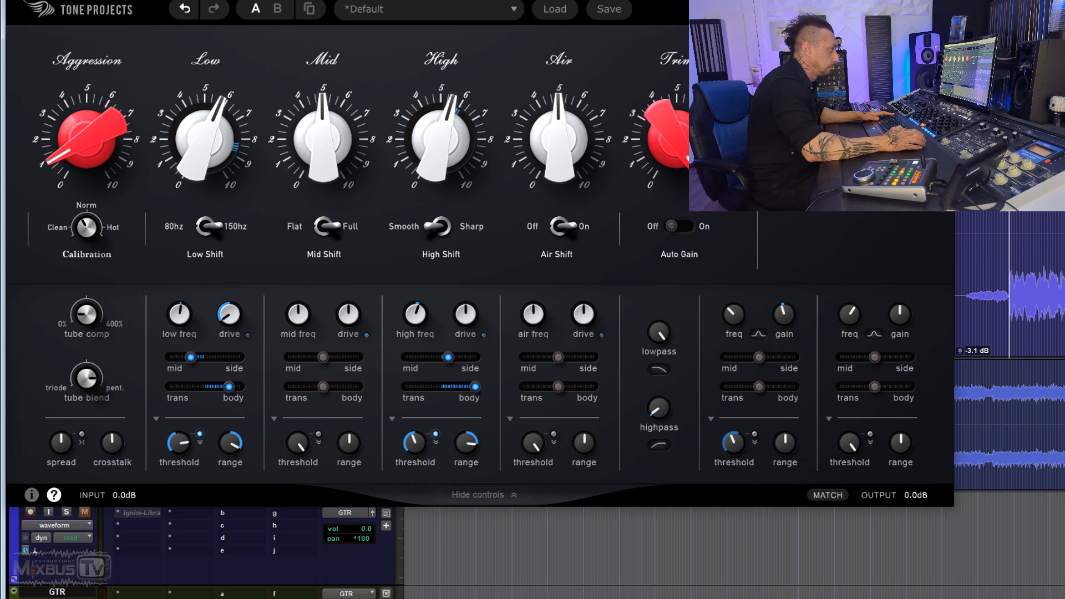
{"action": "left_click_drag", "start_coordinate": [784, 442], "coordinate": [770, 500]}
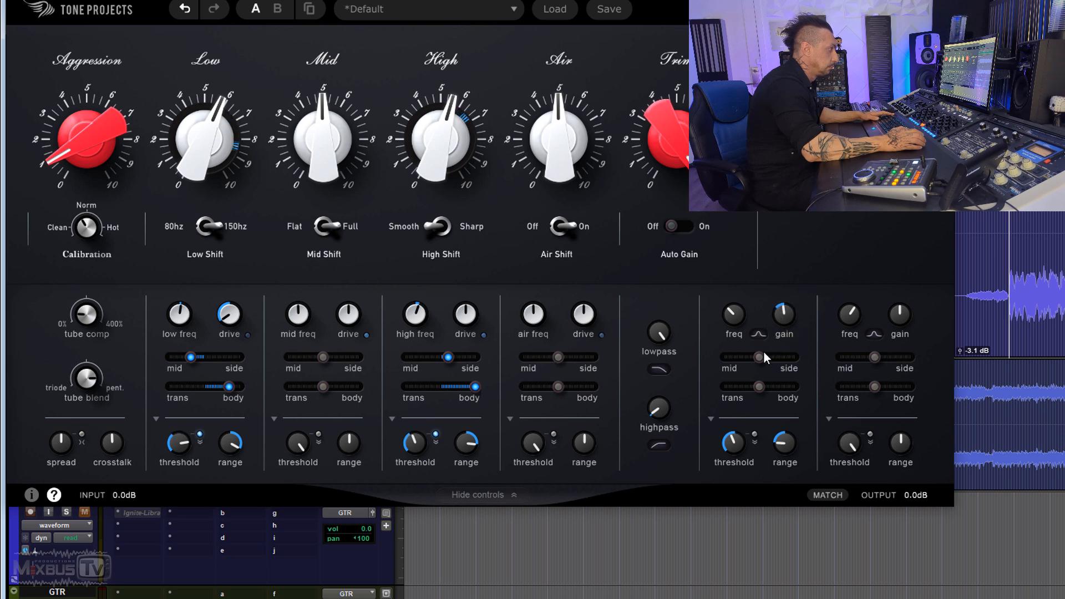
Shift the first bell band toward mid and body, and reset its dynamic range before setting it negative again.
{"action": "mouse_move", "coordinate": [759, 356]}
{"action": "left_mouse_down"}
{"action": "mouse_move", "coordinate": [727, 361]}
{"action": "mouse_move", "coordinate": [749, 358]}
{"action": "left_mouse_up"}
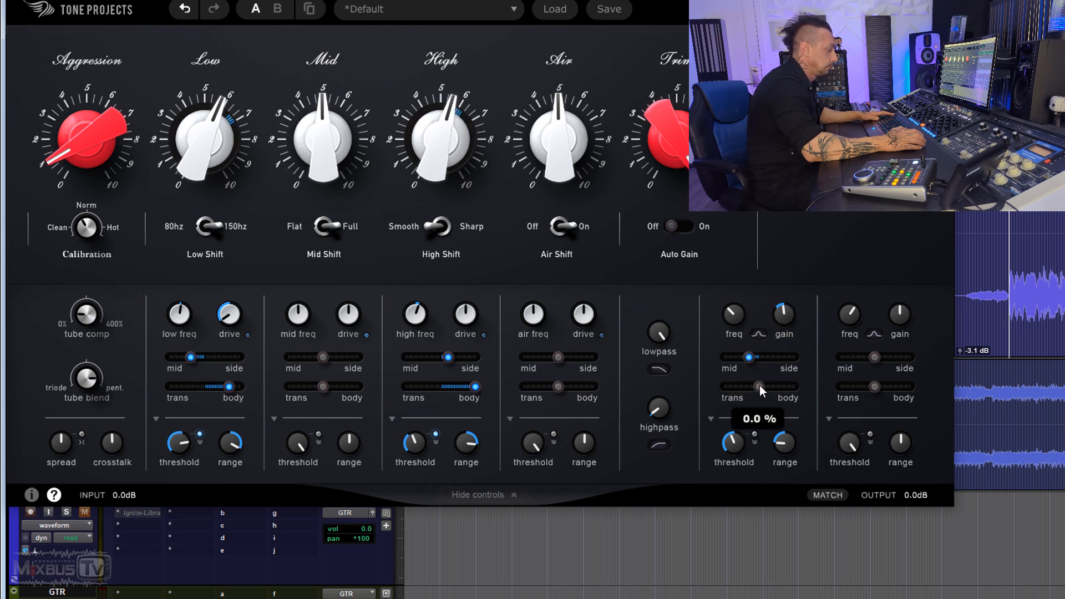
{"action": "mouse_move", "coordinate": [804, 388]}
{"action": "left_mouse_down"}
{"action": "mouse_move", "coordinate": [836, 387]}
{"action": "mouse_move", "coordinate": [801, 397]}
{"action": "left_mouse_up"}
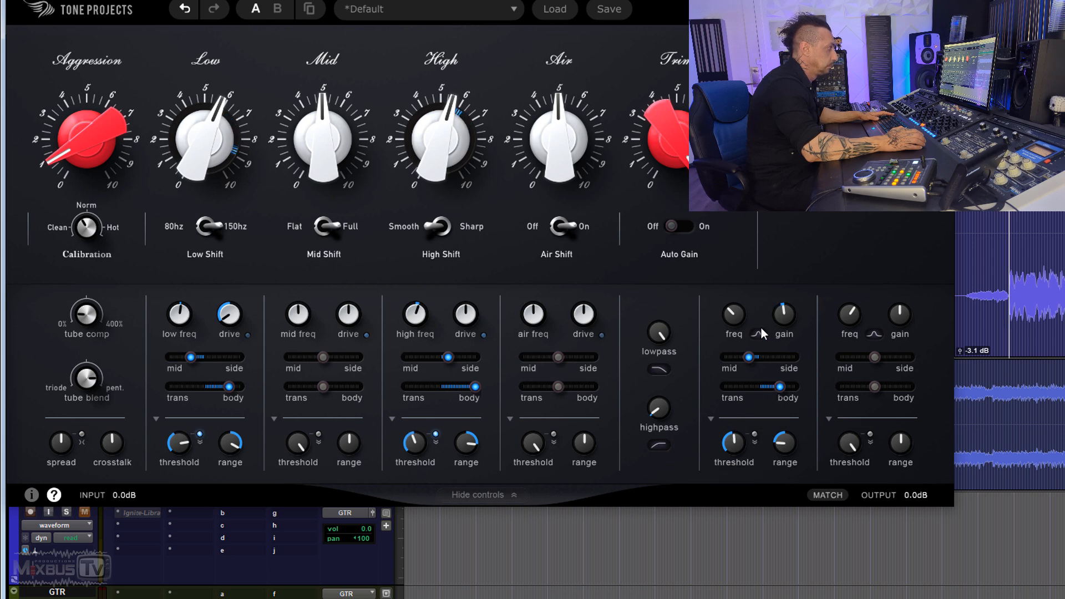
{"action": "double_click", "coordinate": [789, 441]}
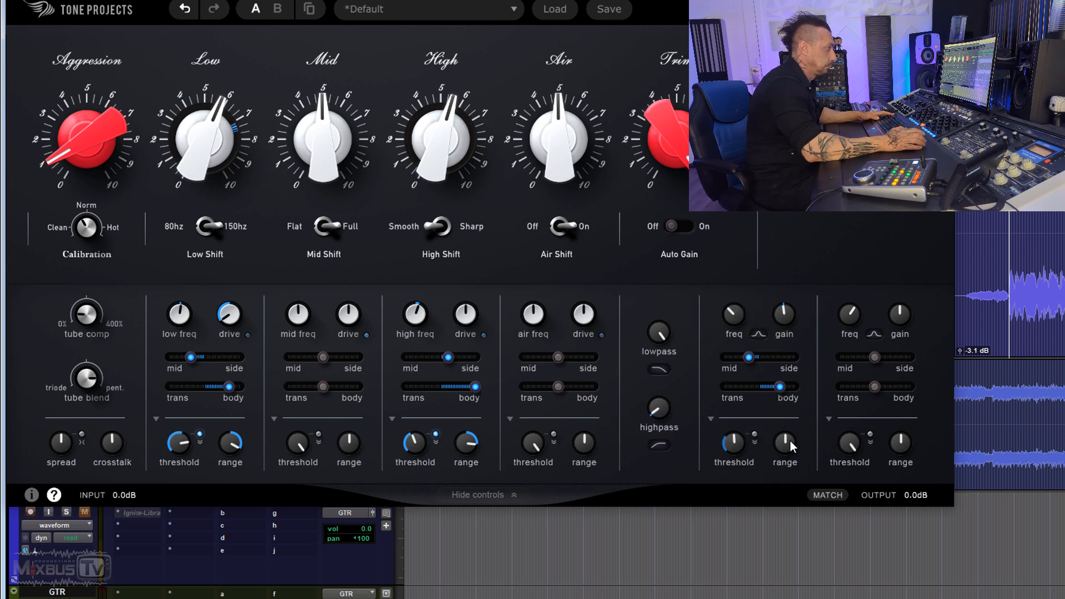
{"action": "left_click_drag", "start_coordinate": [787, 438], "coordinate": [785, 494]}
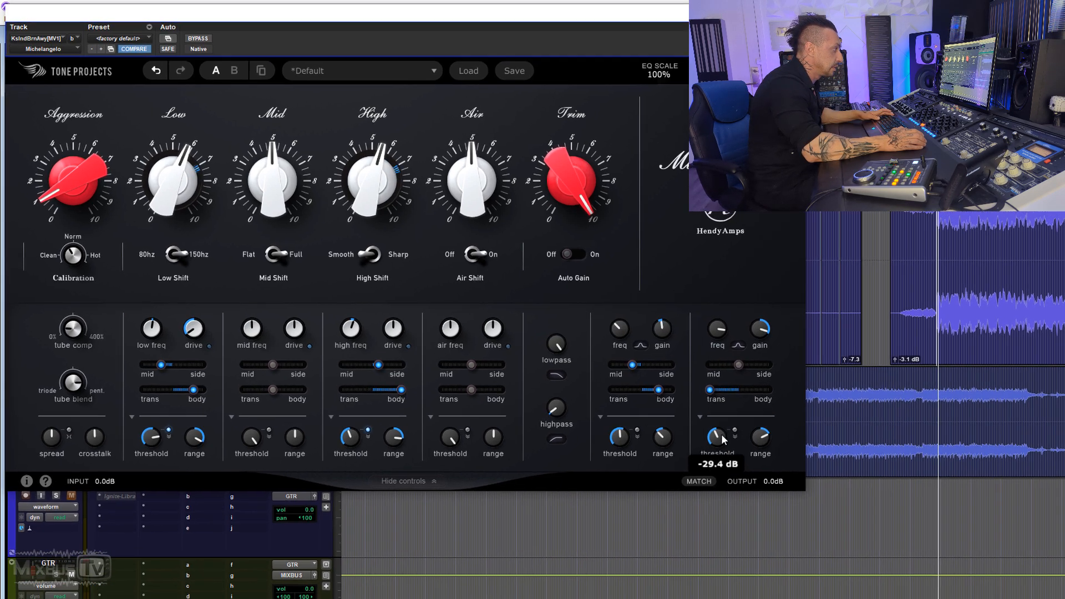
Set the second bell band's threshold to -32.6 dB, raise its dynamic range to maximum, and shift the band toward side.
{"action": "left_click_drag", "start_coordinate": [681, 410], "coordinate": [681, 420]}
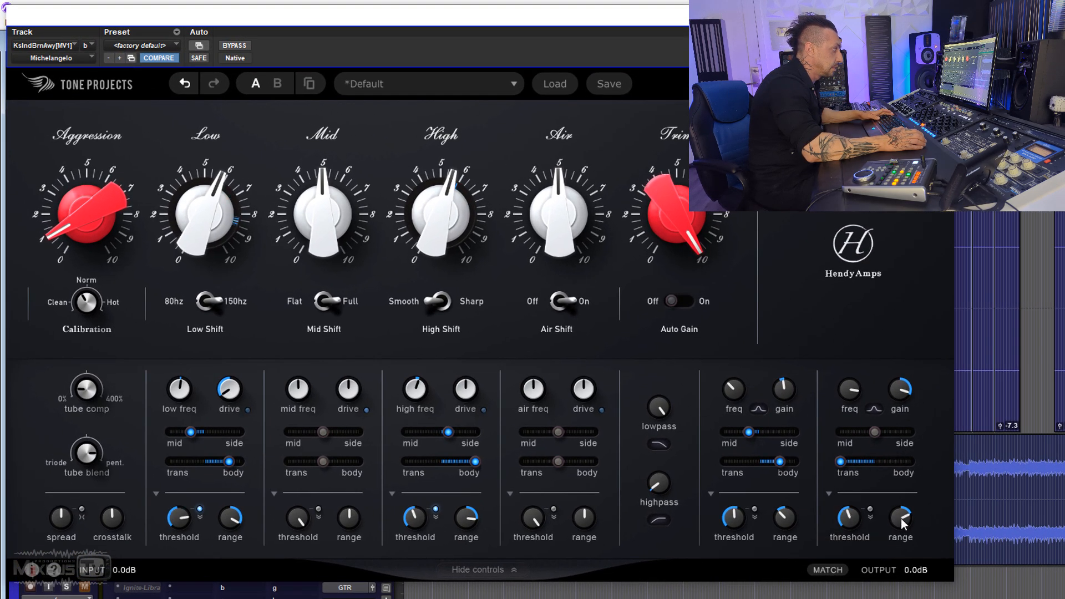
{"action": "left_click_drag", "start_coordinate": [900, 516], "coordinate": [909, 413]}
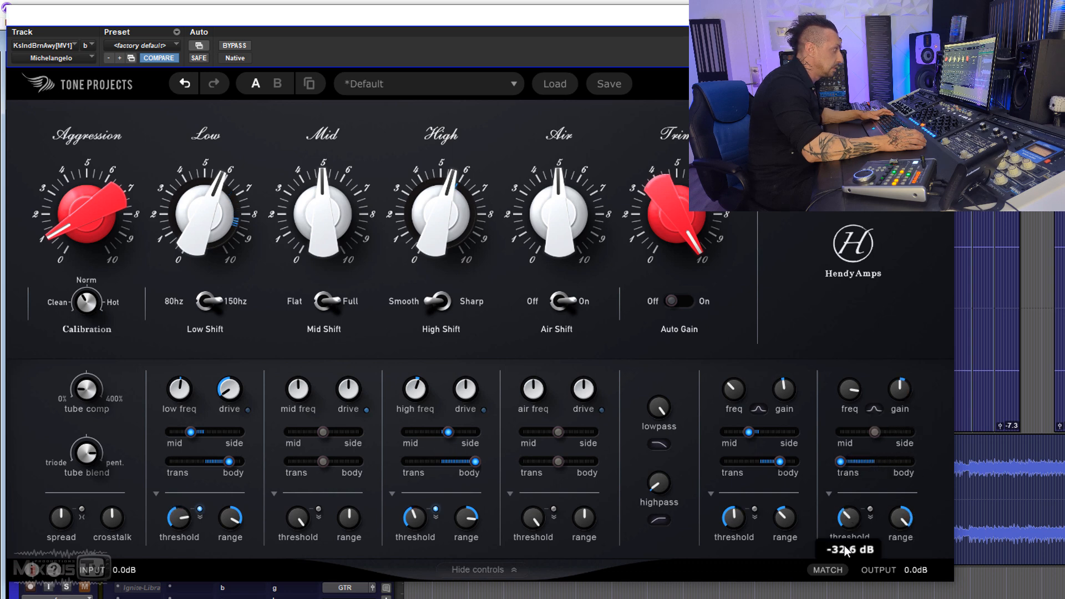
{"action": "left_click_drag", "start_coordinate": [874, 428], "coordinate": [944, 435]}
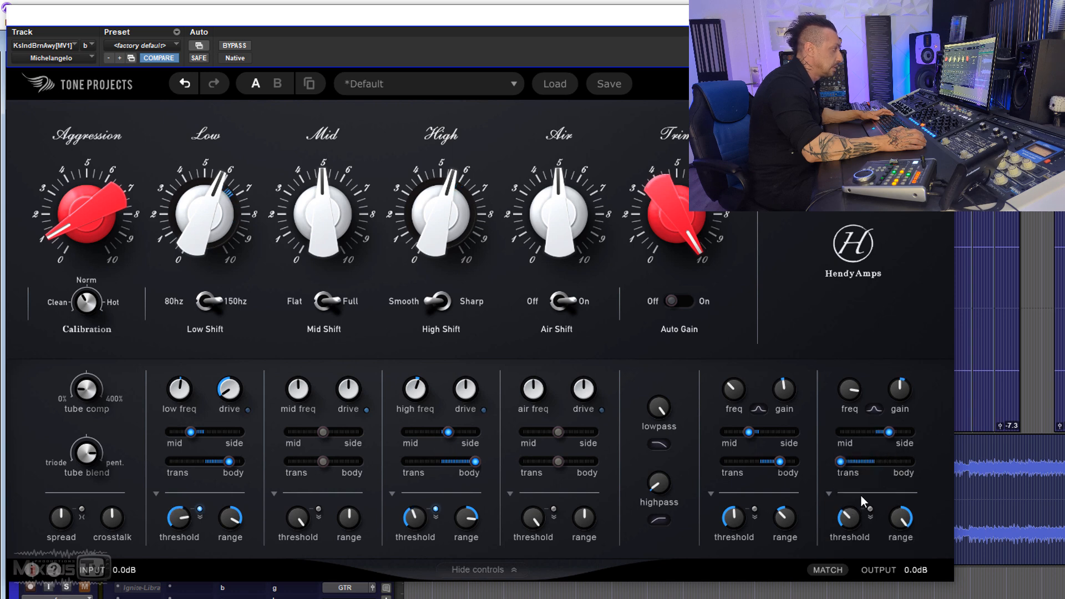
Set the second bell band's transient duration to 116.2%, dynamic EQ release to 135 ms, and gain to 2.0 dB.
{"action": "left_click", "coordinate": [829, 494]}
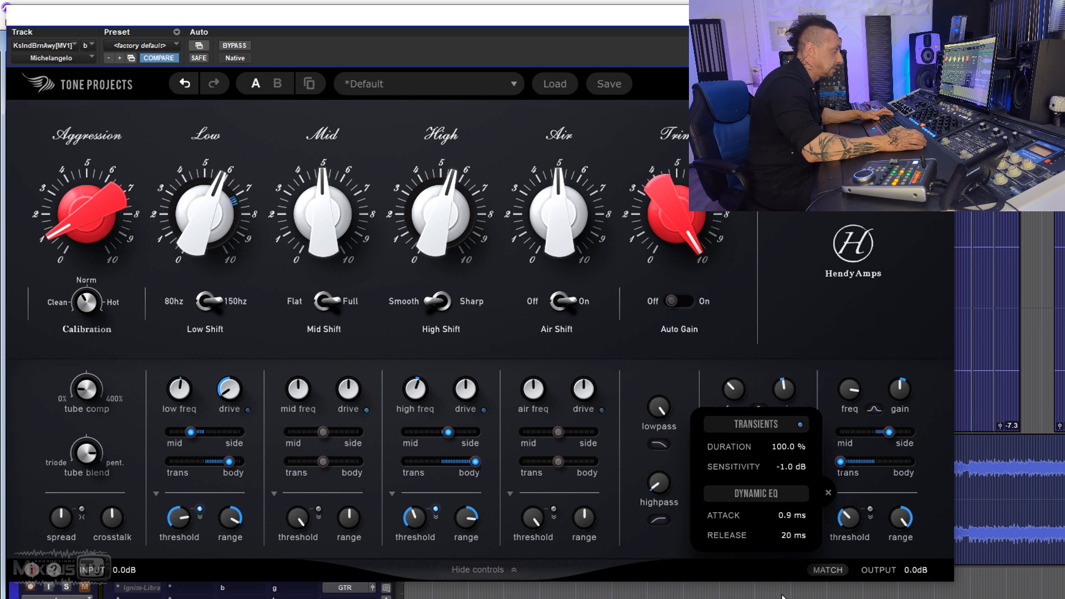
{"action": "left_click_drag", "start_coordinate": [787, 450], "coordinate": [790, 422]}
{"action": "left_click_drag", "start_coordinate": [900, 388], "coordinate": [915, 361]}
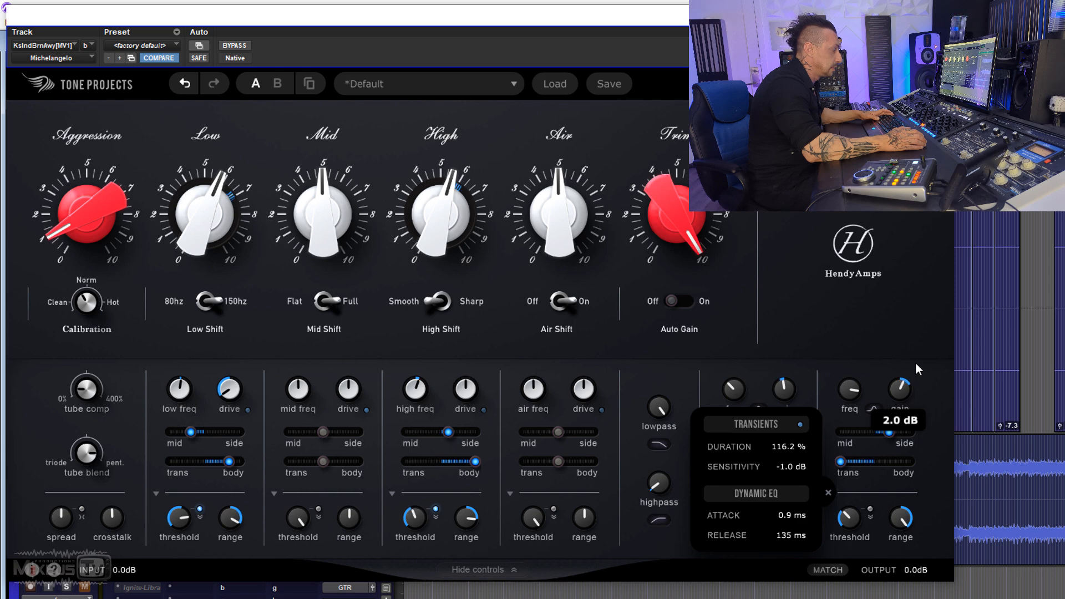
{"action": "left_click", "coordinate": [876, 338]}
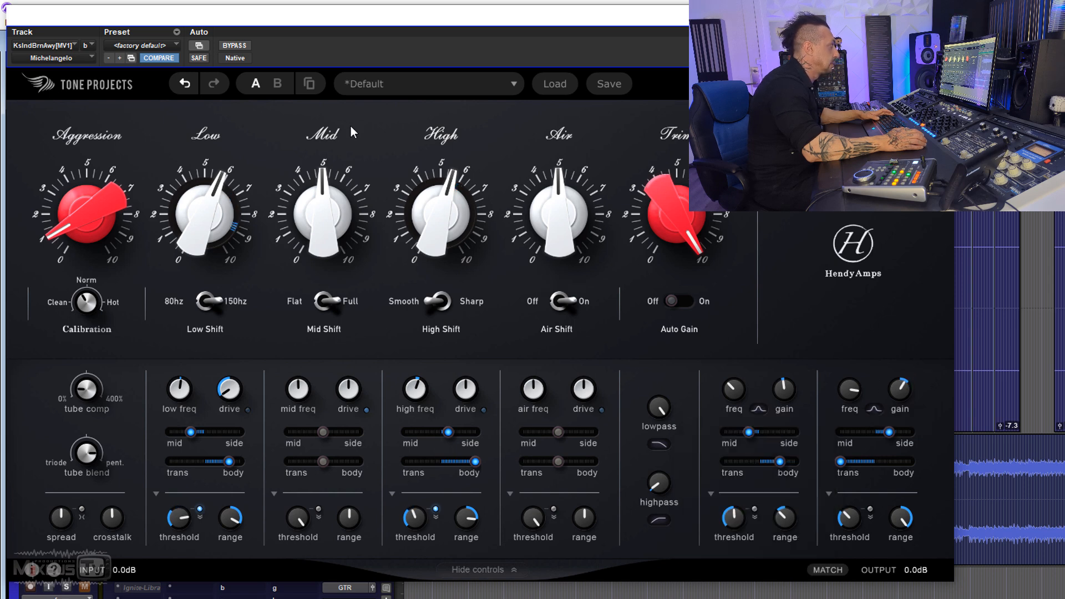
Switch Mid Shift to Flat and lower Mid to slightly below 5.
{"action": "mouse_move", "coordinate": [349, 238]}
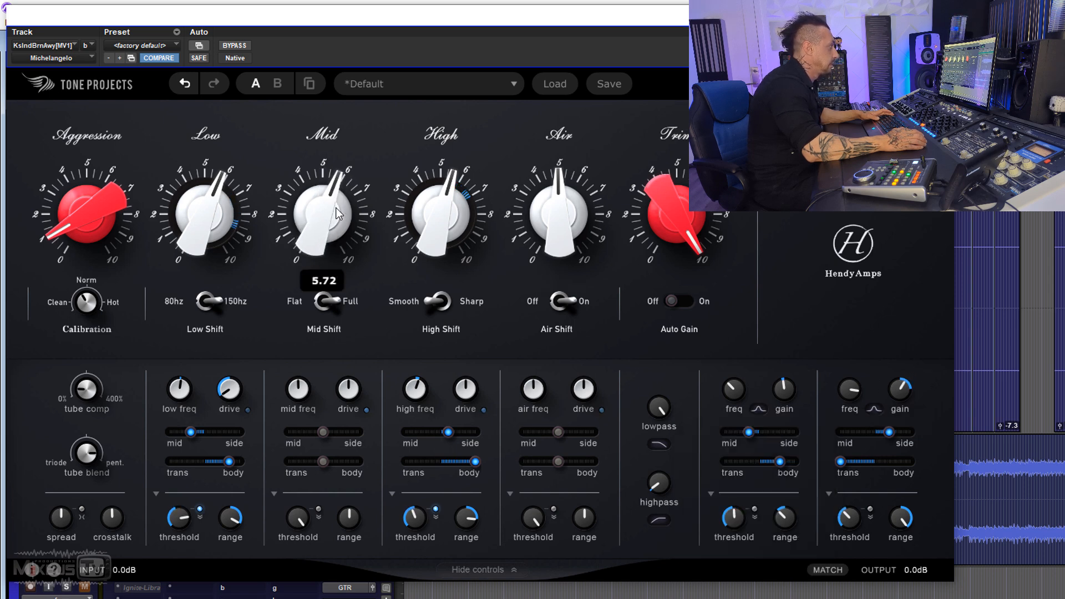
{"action": "left_click", "coordinate": [328, 301]}
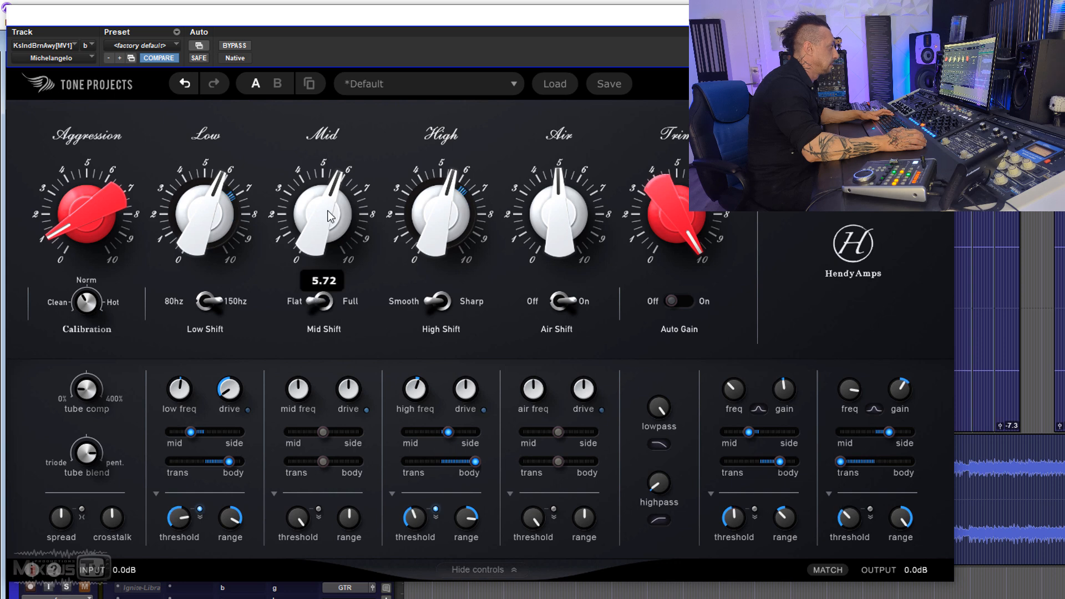
{"action": "left_click_drag", "start_coordinate": [335, 228], "coordinate": [331, 256]}
Raise Aggression slightly, compare the sound against bypass, and boost Air to 5.29.
{"action": "left_click_drag", "start_coordinate": [127, 219], "coordinate": [107, 188]}
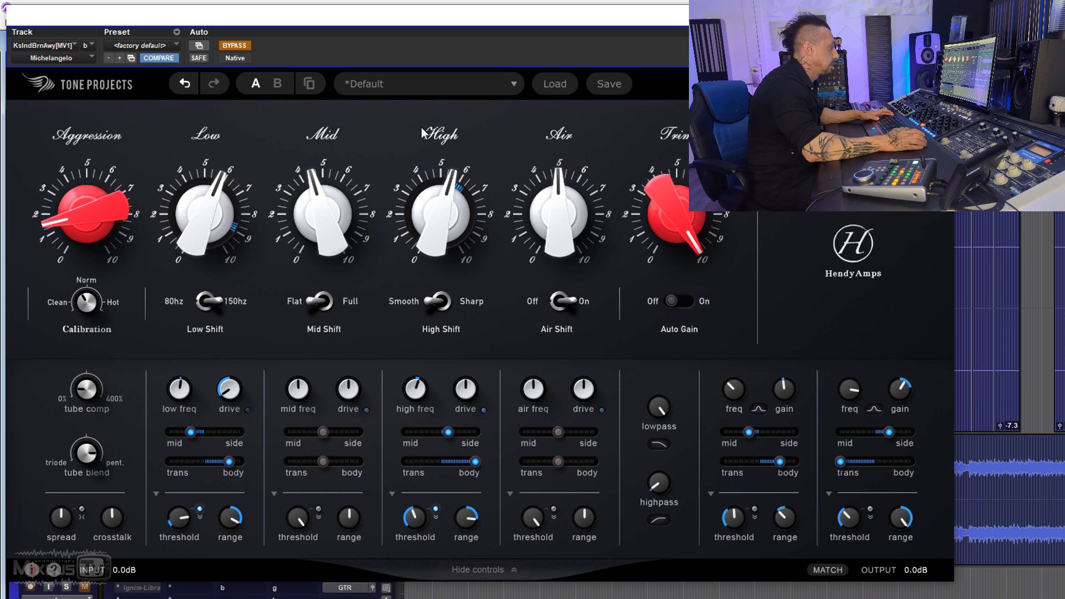
{"action": "left_click", "coordinate": [247, 46]}
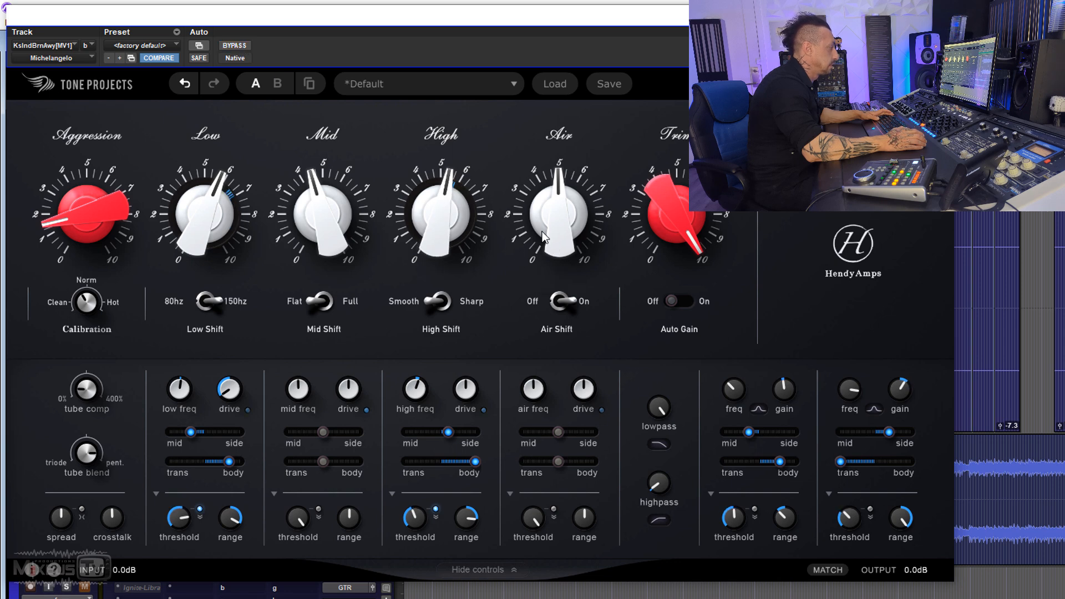
{"action": "mouse_move", "coordinate": [540, 219]}
{"action": "left_click_drag", "start_coordinate": [539, 212], "coordinate": [561, 214]}
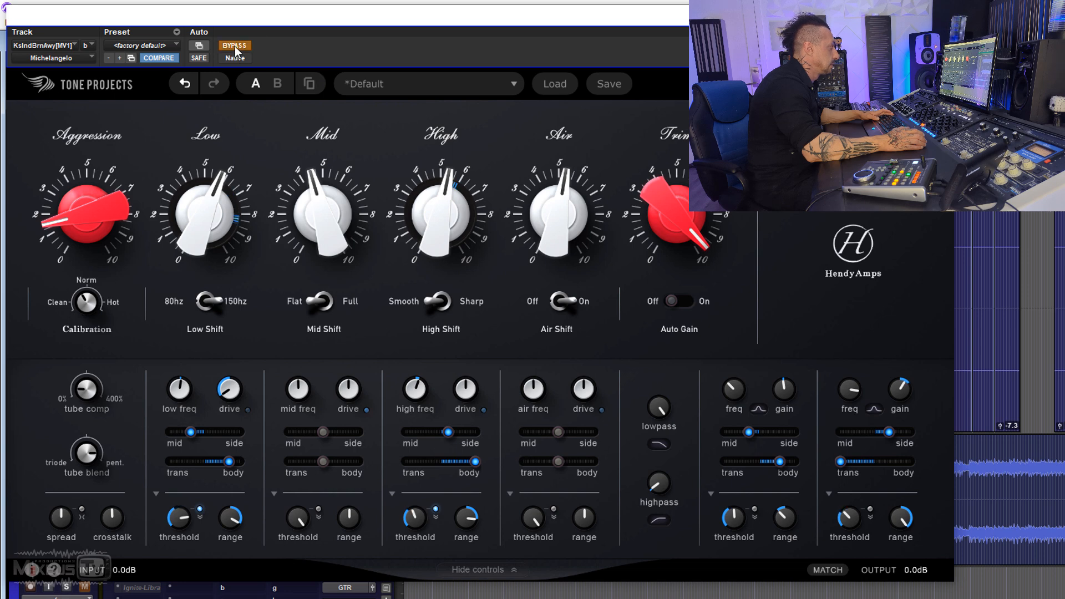
Reset the low band's dynamic range, boost Low to about 6.7 with low freq at 1.39x, and compare against bypass.
{"action": "double_click", "coordinate": [229, 525]}
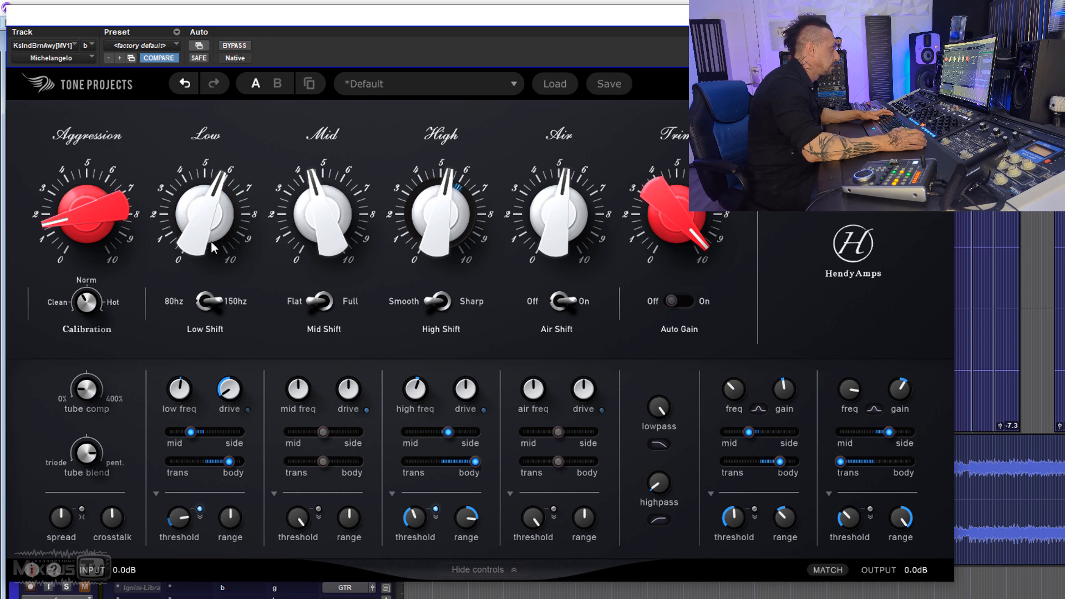
{"action": "left_click_drag", "start_coordinate": [212, 241], "coordinate": [214, 220]}
{"action": "left_click_drag", "start_coordinate": [186, 384], "coordinate": [192, 358]}
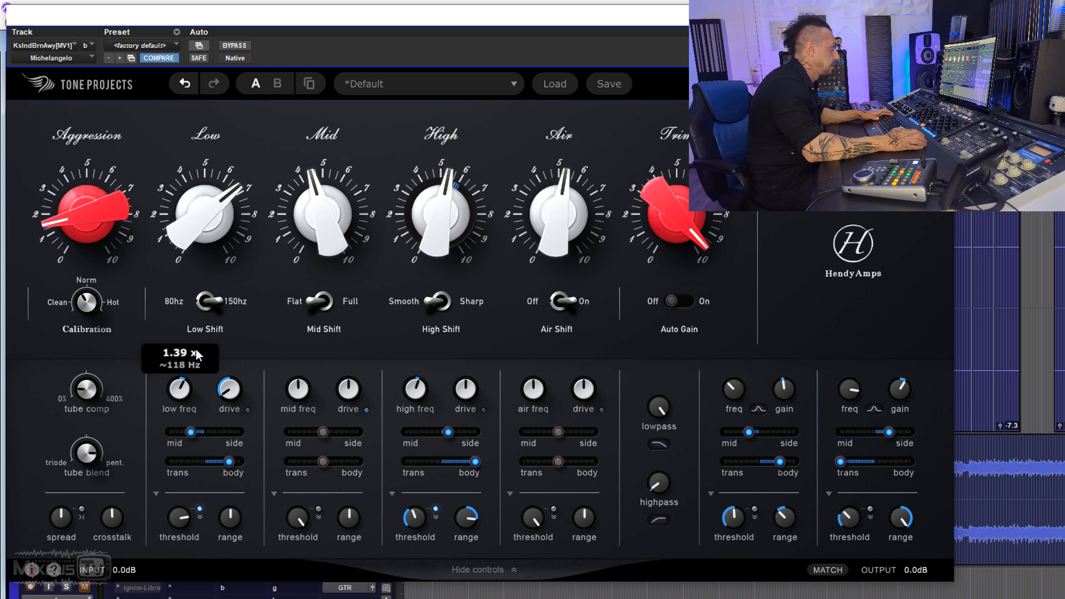
{"action": "left_click", "coordinate": [232, 47]}
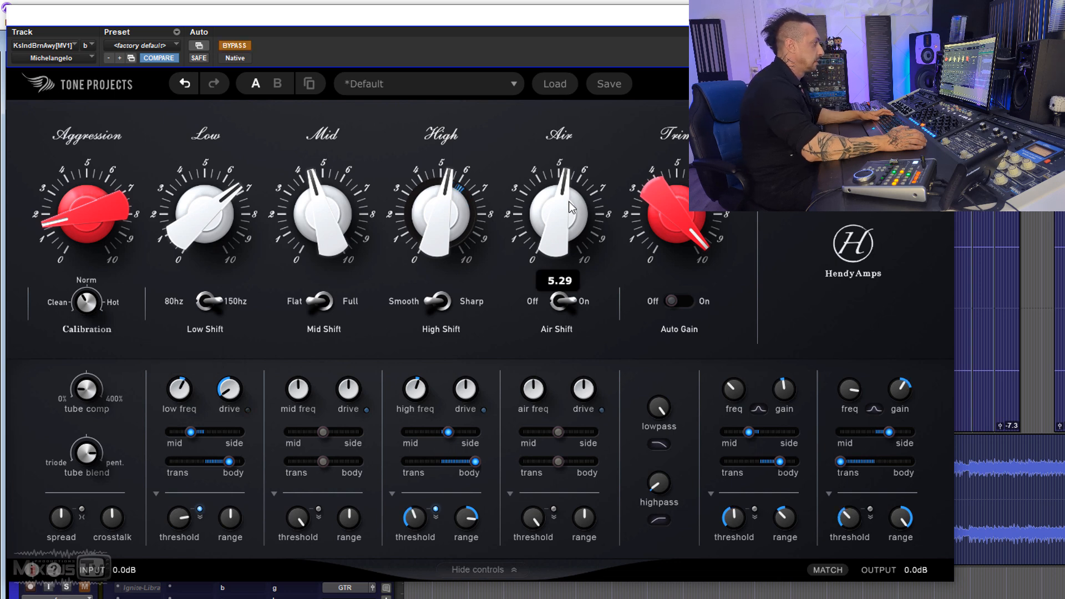